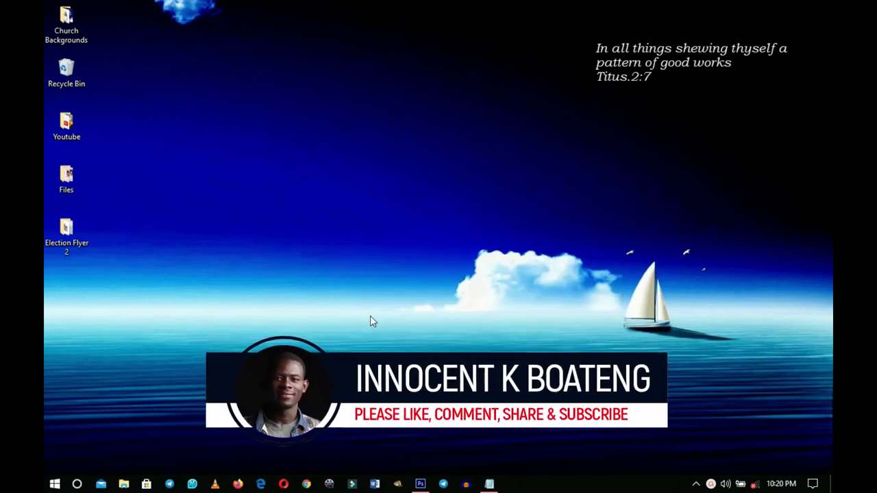
- Open the Election Flyer 2 folder on the desktop and look over the source images for the flyer
click(57, 231)
double_click(57, 231)
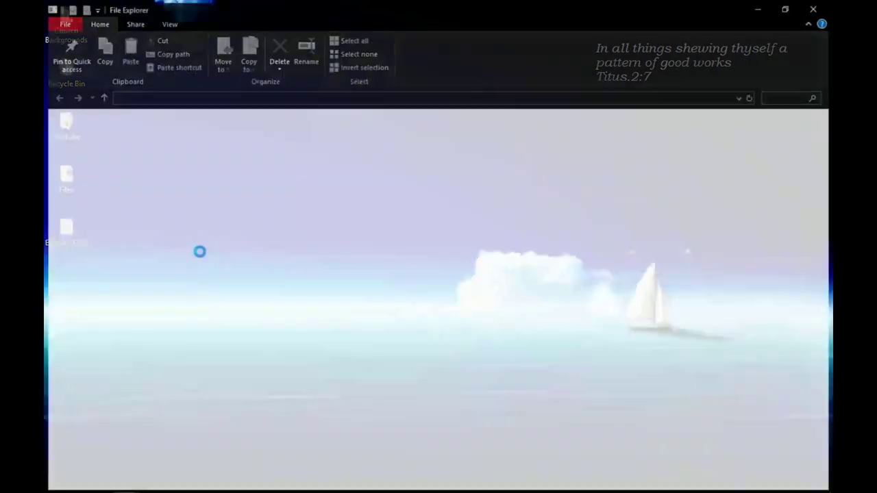
drag(592, 241, 141, 111)
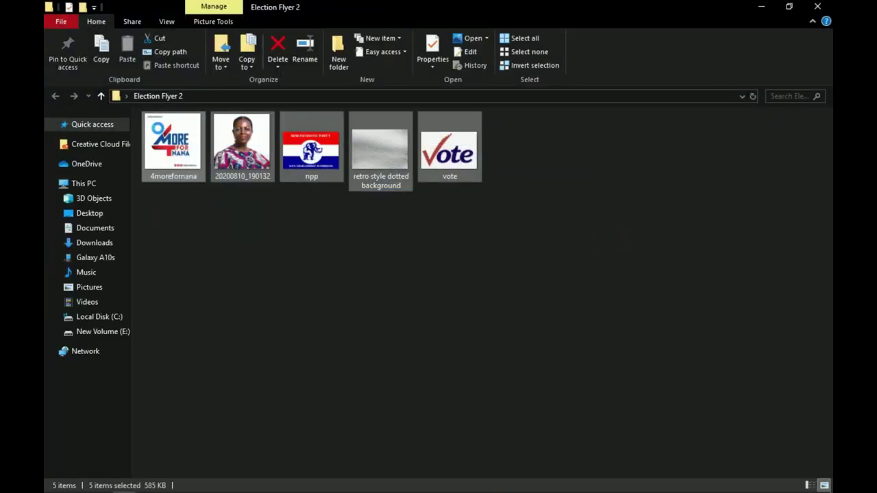
click(519, 272)
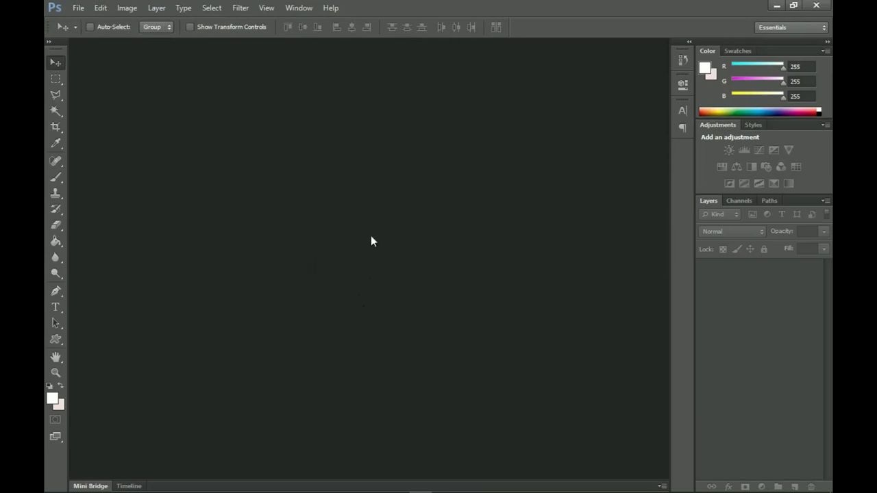
- Create a new A3 document, 297 x 420 mm, at 300 pixels/inch in RGB Color with a white background
click(78, 8)
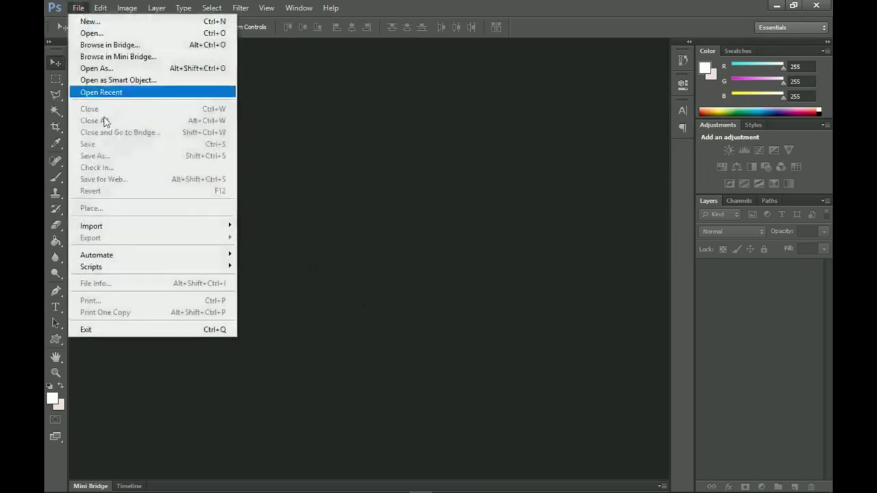
click(161, 22)
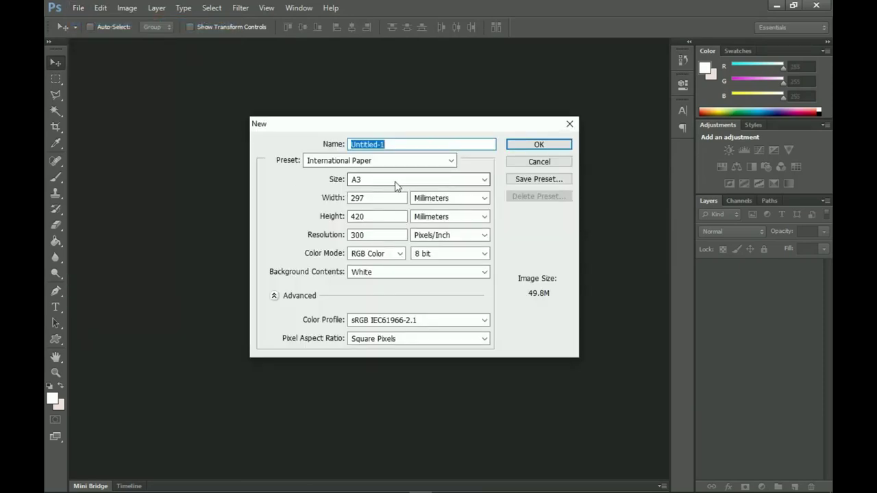
click(552, 144)
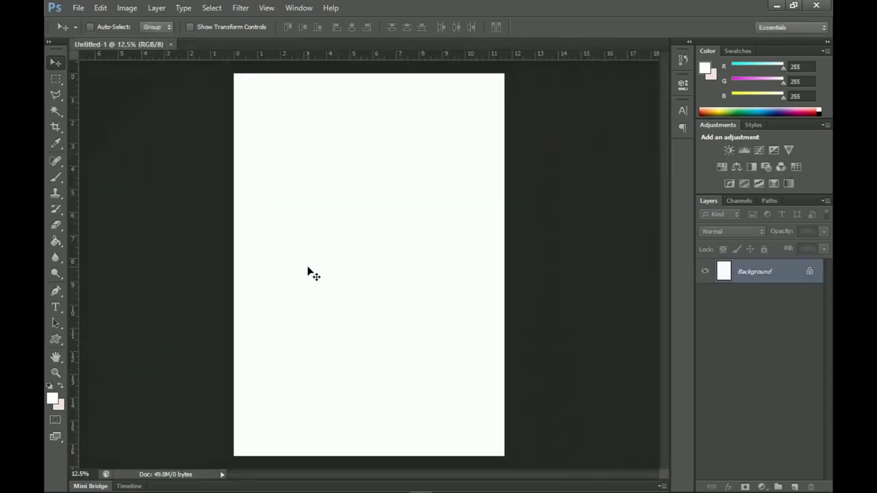
- Rotate the blank canvas 90° clockwise into landscape orientation and fit it in the window
click(128, 7)
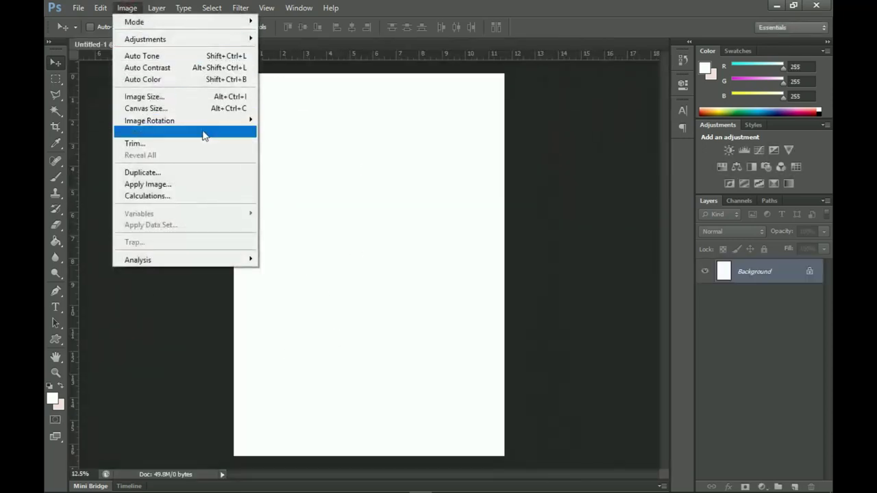
mouse_move(215, 128)
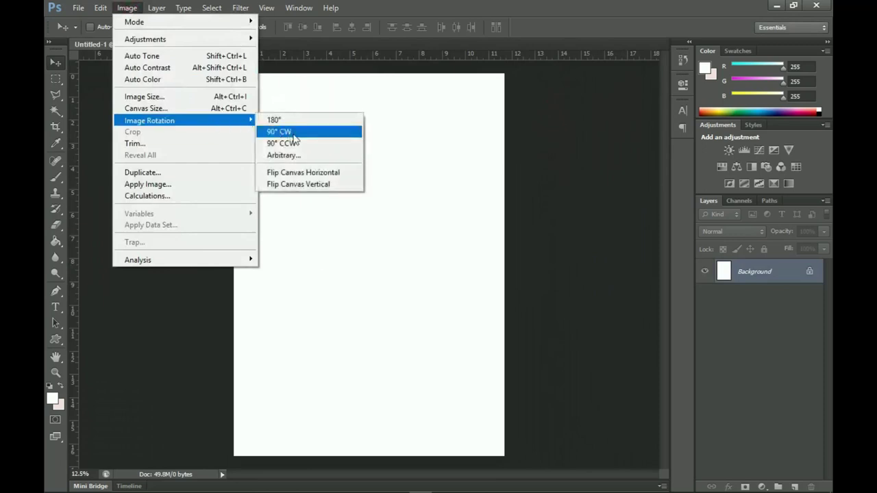
click(294, 132)
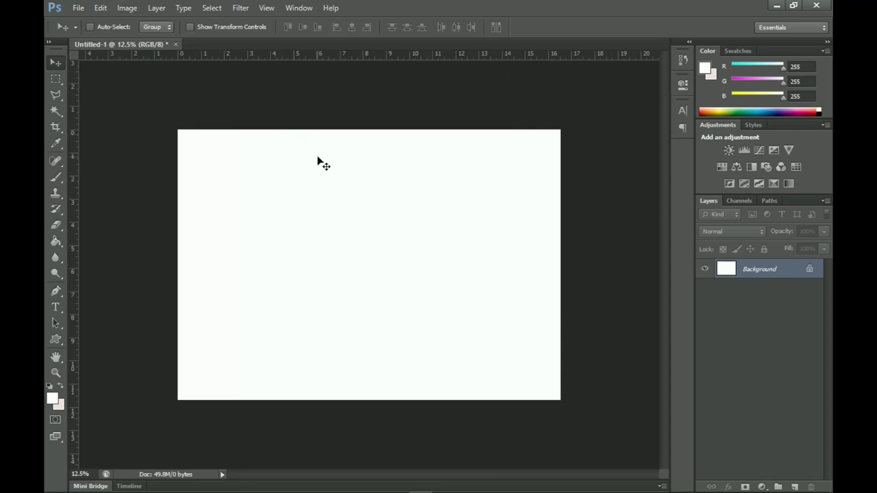
key(ctrl+0)
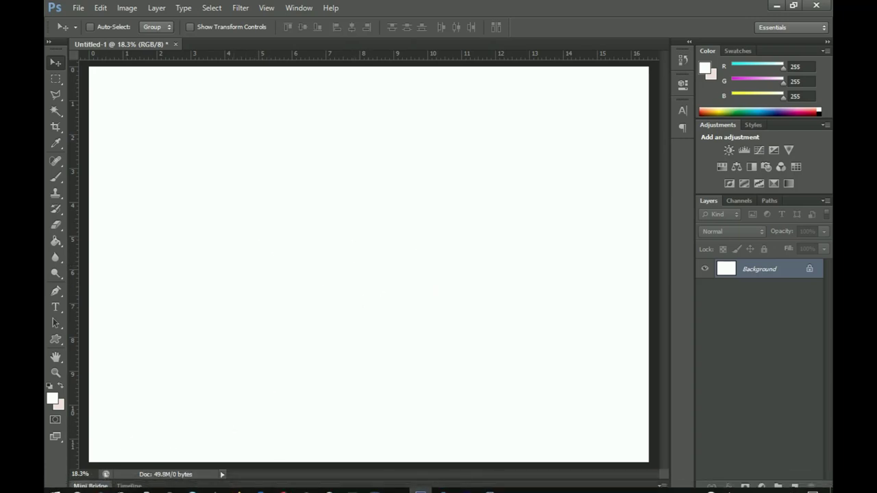
- Open the portrait 20200810_190132 from the Election Flyer 2 folder in Photoshop and convert its locked background into a regular layer
click(123, 488)
click(236, 162)
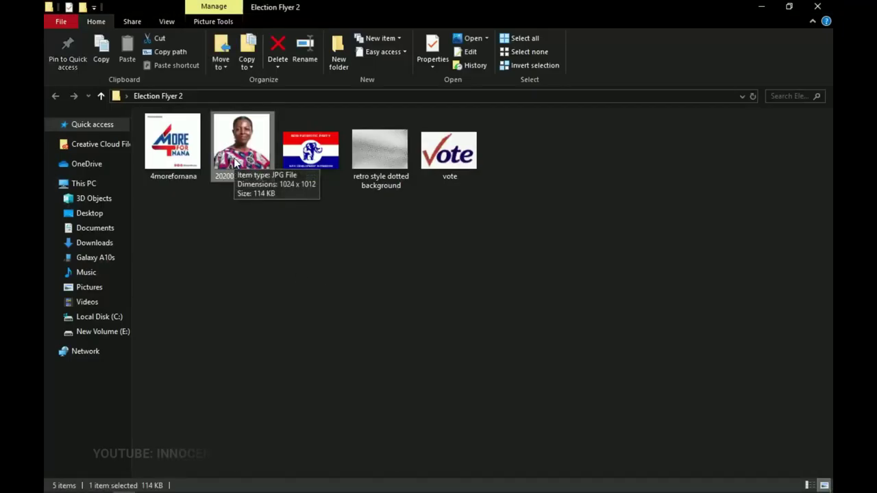
drag(237, 157, 764, 380)
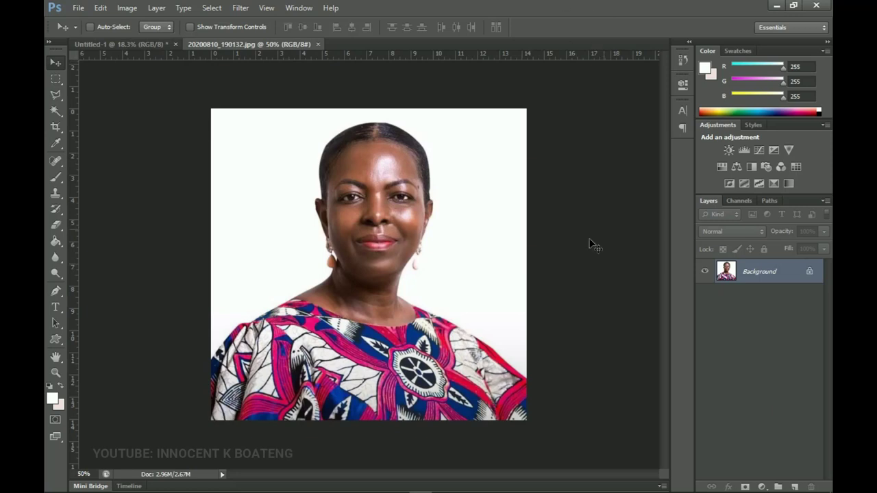
double_click(782, 274)
click(541, 150)
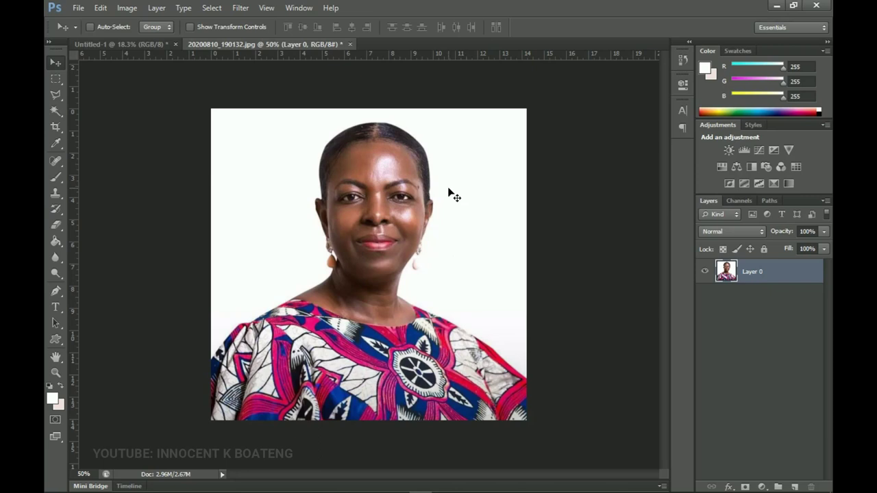
- Examine the pale drop earring close up where it meets the white background of the portrait
ctrl+click(454, 233)
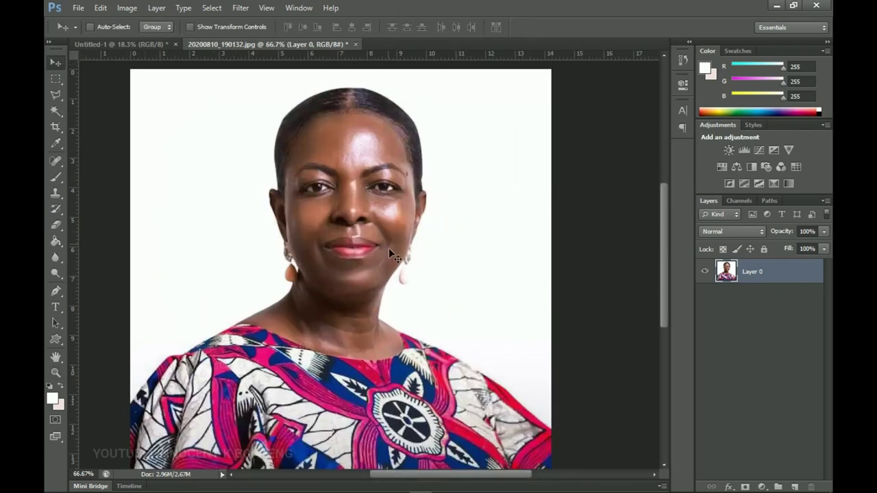
key(z)
click(404, 288)
click(404, 287)
key(v)
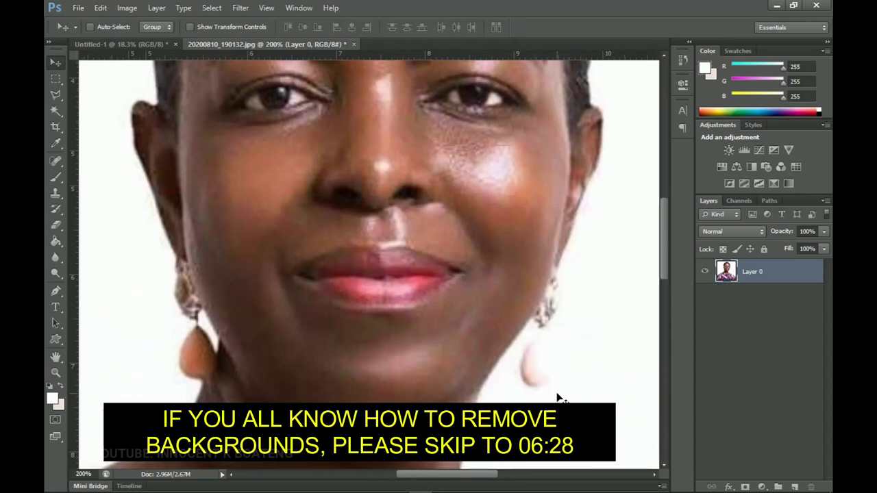
scroll(548, 342, down, 2)
scroll(548, 343, right, 2)
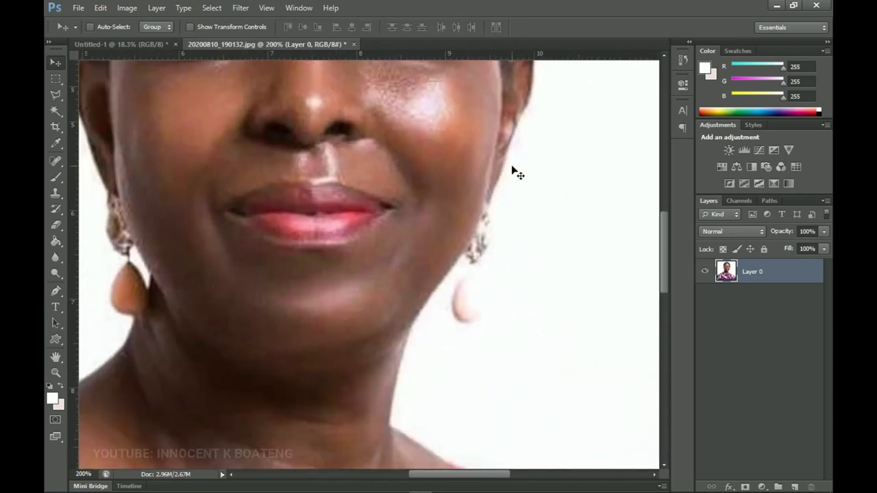
drag(396, 290, 378, 282)
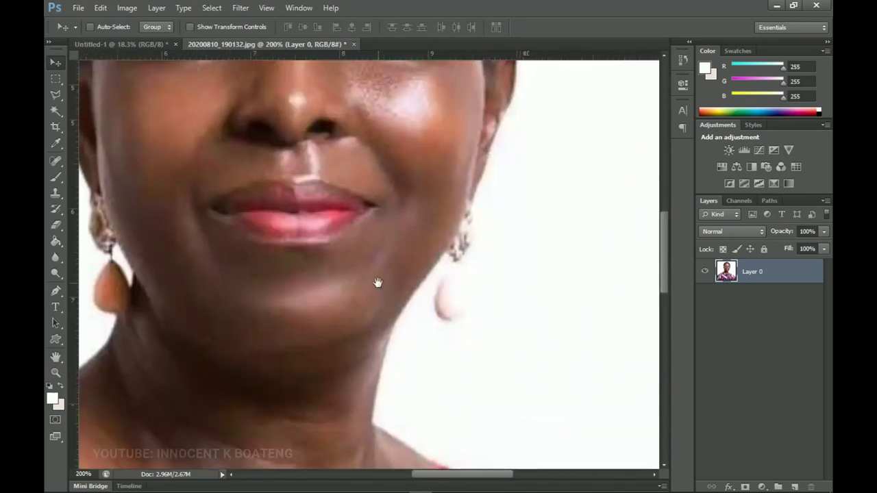
scroll(477, 337, up, 1)
scroll(478, 336, down, 2)
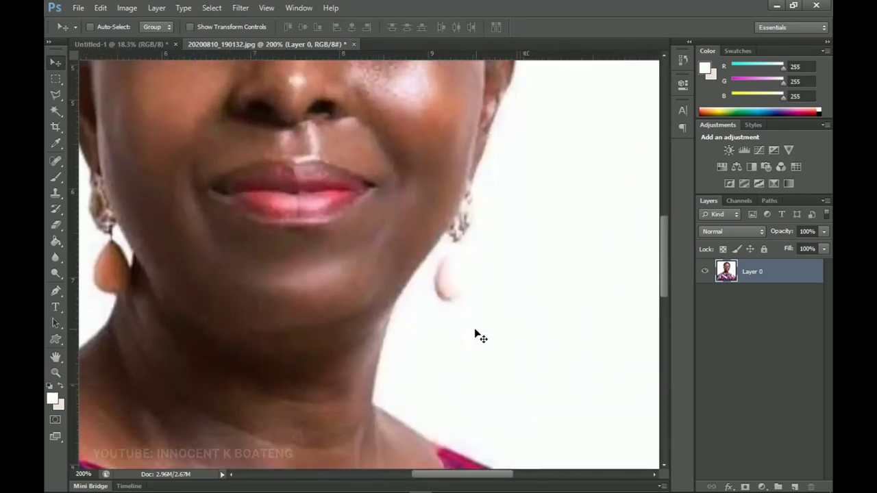
scroll(453, 301, down, 2)
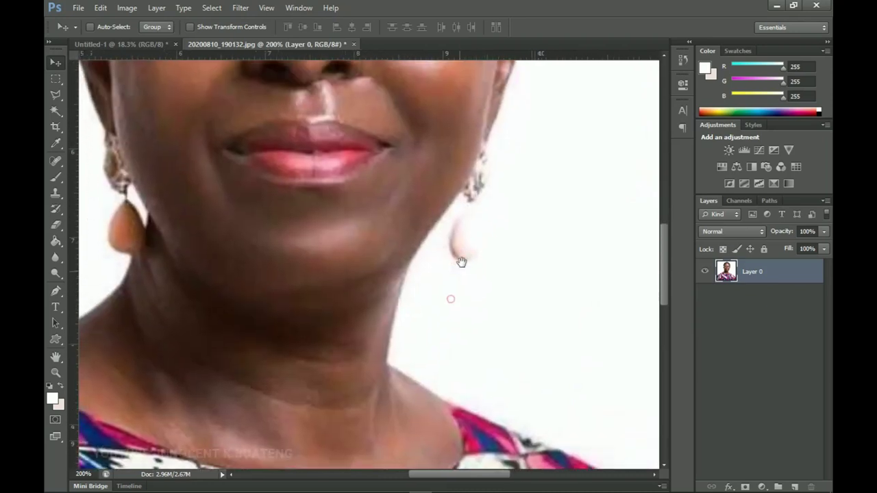
- Outline the pale drop earring with the Lasso tool and copy it onto its own layer, checking the copy in isolation
right_click(56, 95)
click(113, 94)
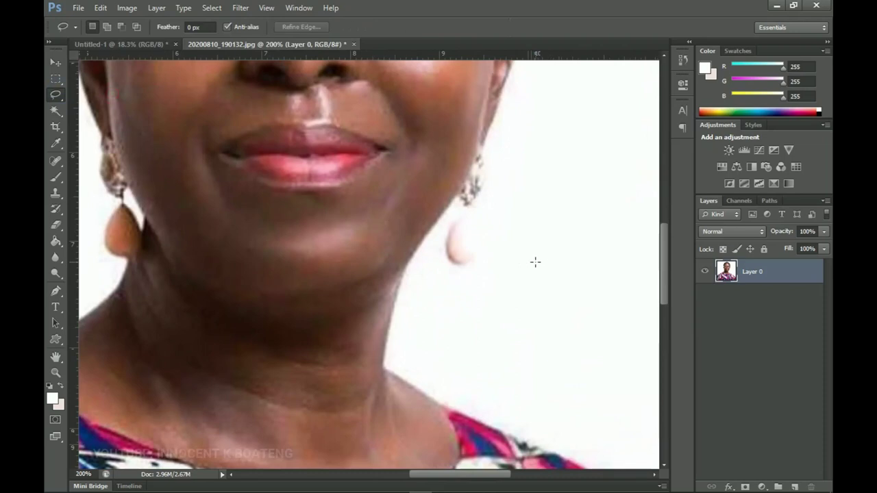
ctrl+click(476, 250)
drag(475, 257, 482, 323)
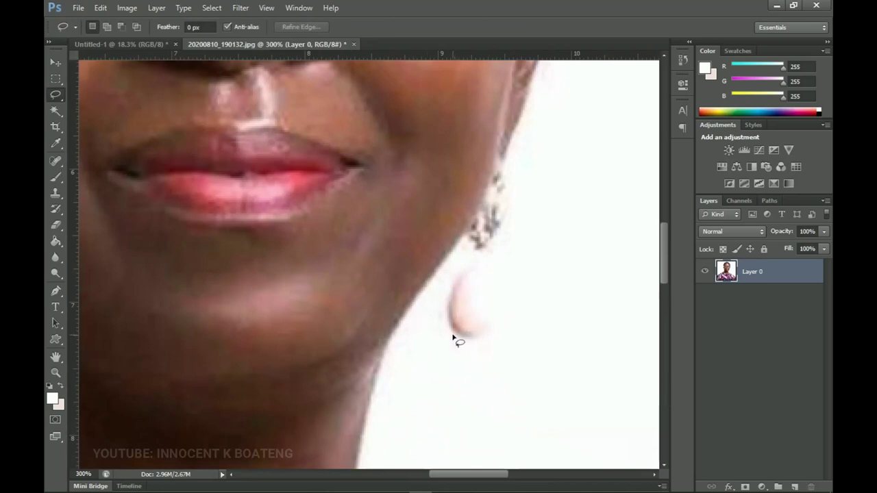
mouse_move(452, 332)
mouse_down()
mouse_move(481, 256)
mouse_move(479, 340)
mouse_move(456, 337)
mouse_up()
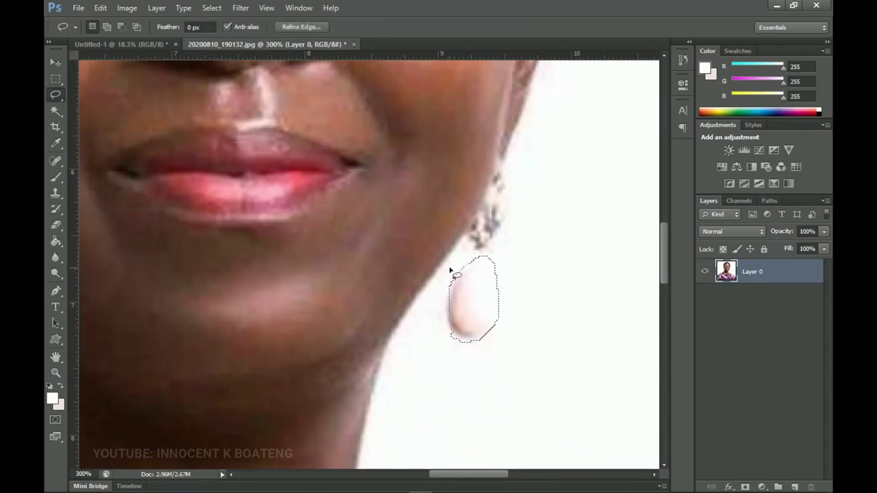
key(alt+BackSpace)
key(ctrl+j)
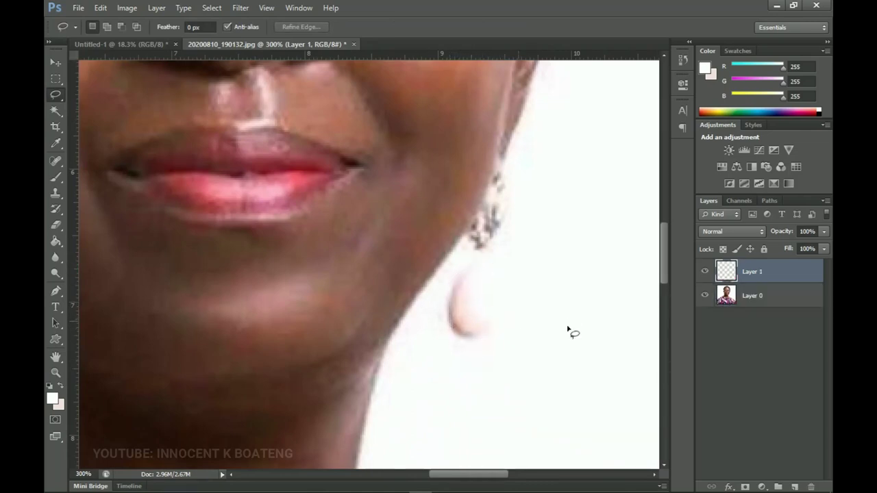
click(705, 296)
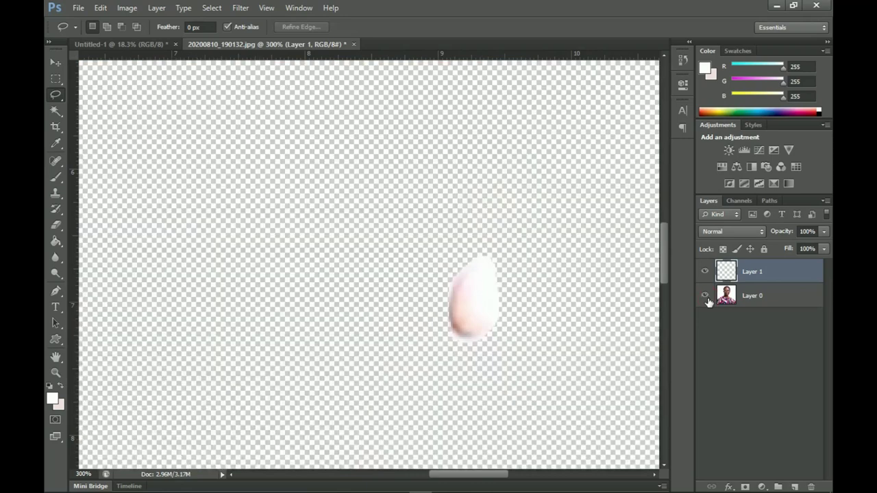
click(705, 296)
- Select the white background on the portrait layer with the Magic Wand at tolerance 32, Contiguous enabled
key(z)
right_click(559, 298)
click(575, 304)
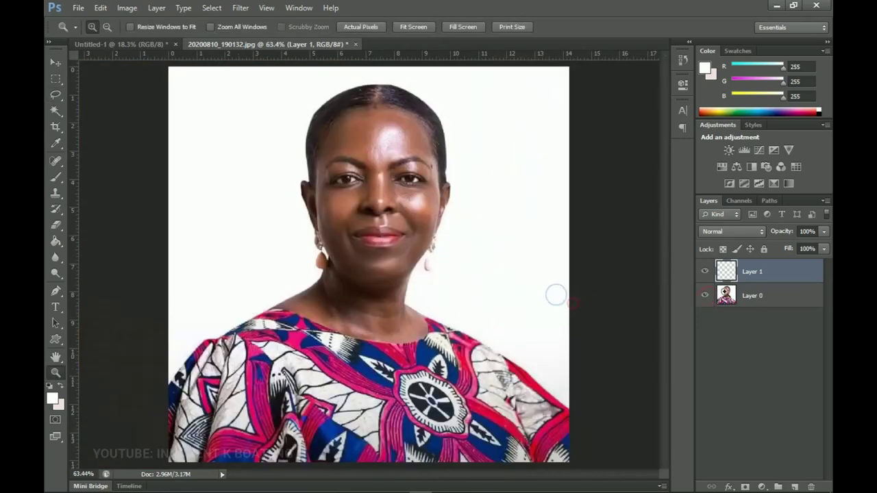
click(751, 296)
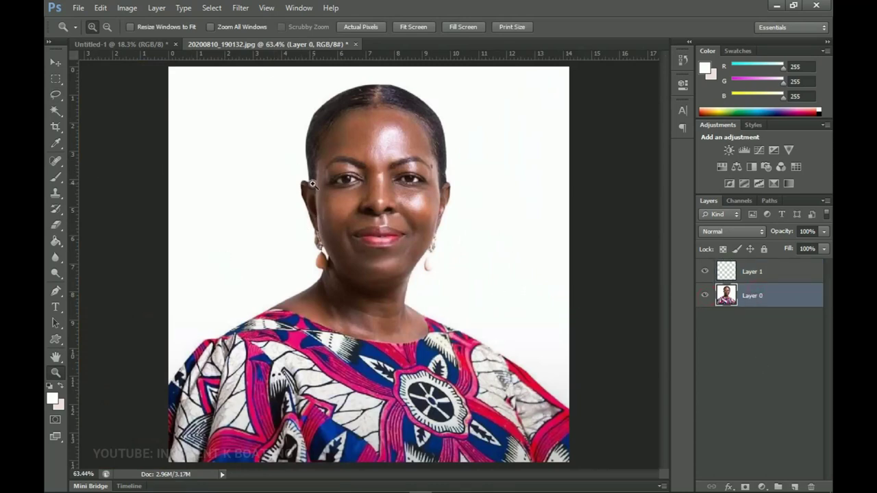
click(260, 176)
key(j)
key(ctrl+minus)
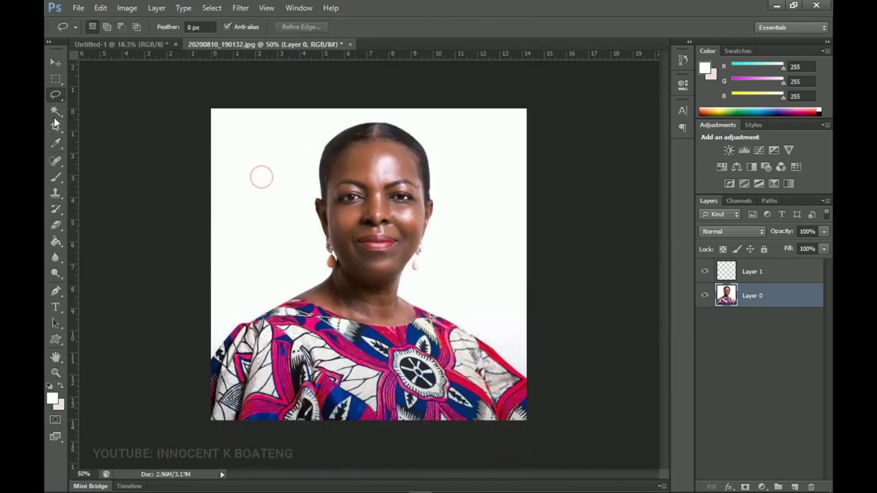
drag(55, 111, 74, 122)
click(120, 121)
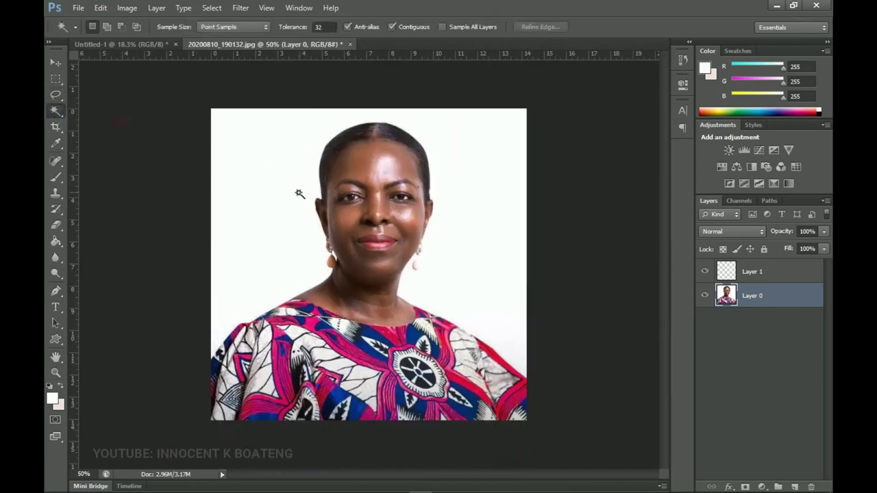
click(302, 186)
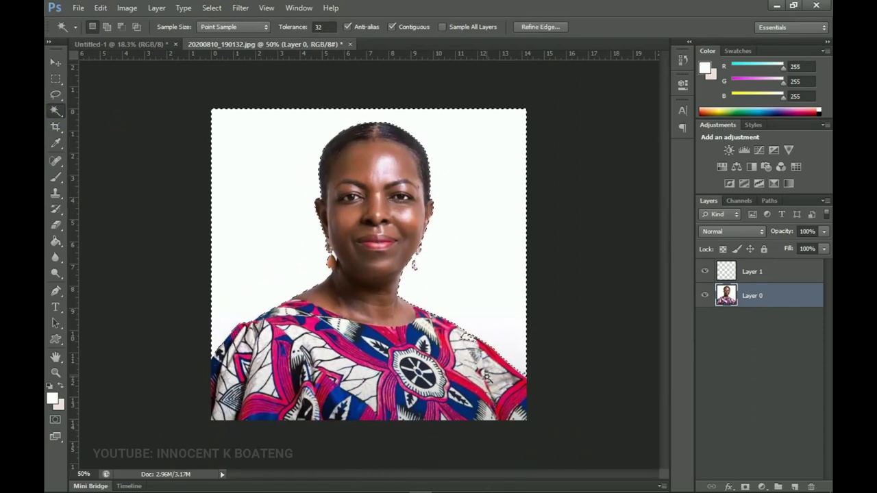
- Check the selection edge around the pale earring and delete the selected white background from the portrait layer
key(z)
drag(416, 263, 416, 276)
key(w)
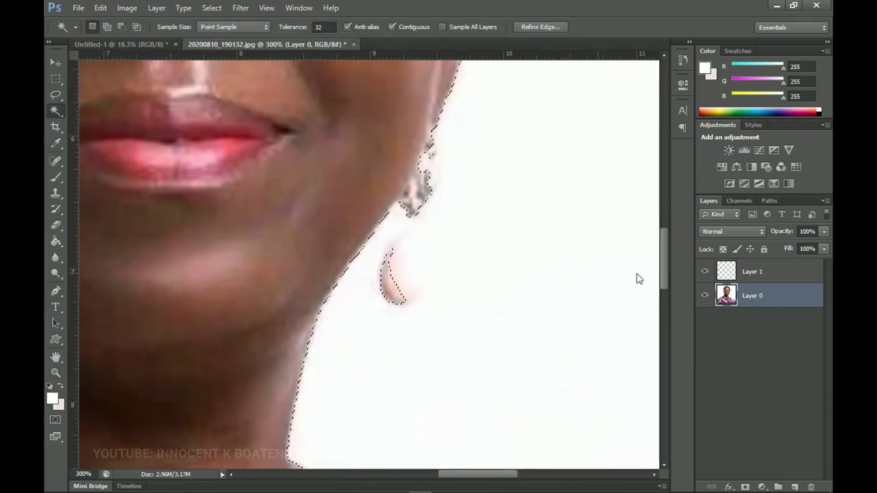
key(z)
right_click(433, 263)
click(453, 270)
key(w)
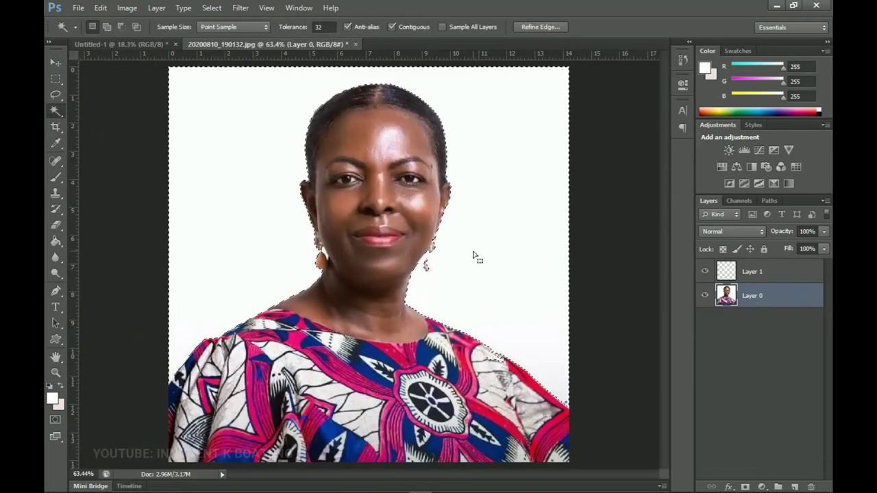
key(Delete)
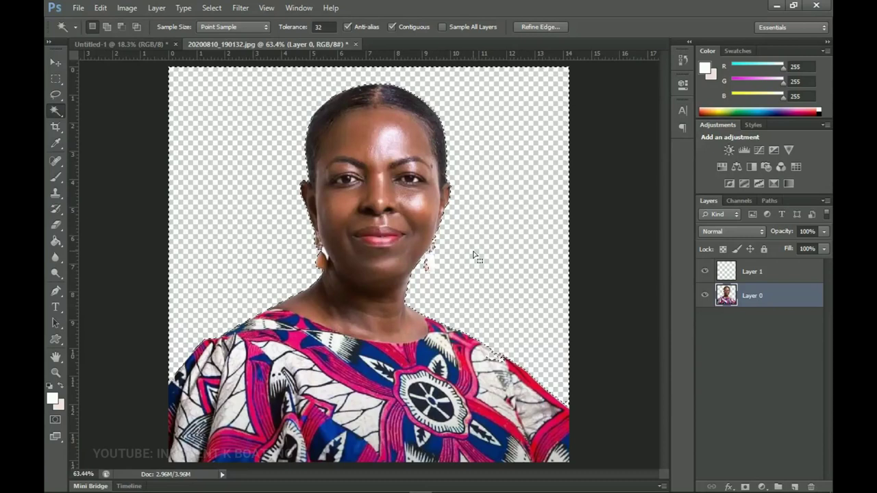
- Inspect the pale earring and the cut-out edges around the face and neck at close range
key(z)
click(454, 260)
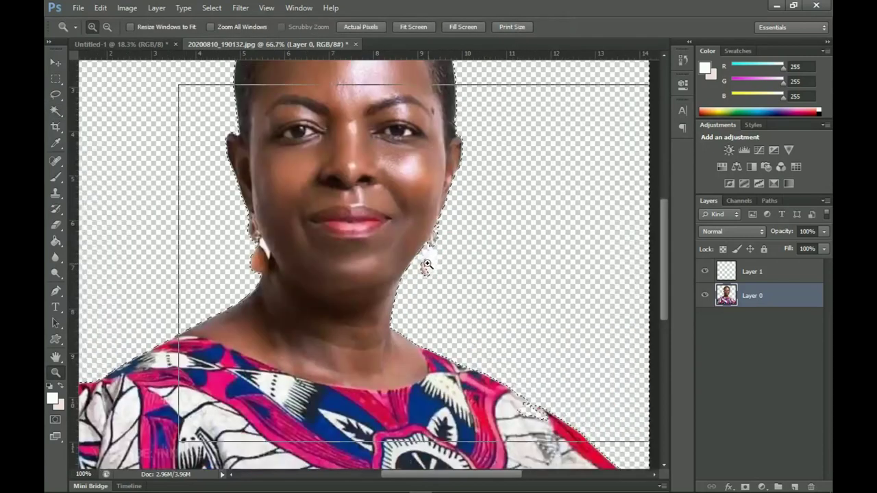
click(426, 264)
click(426, 264)
key(w)
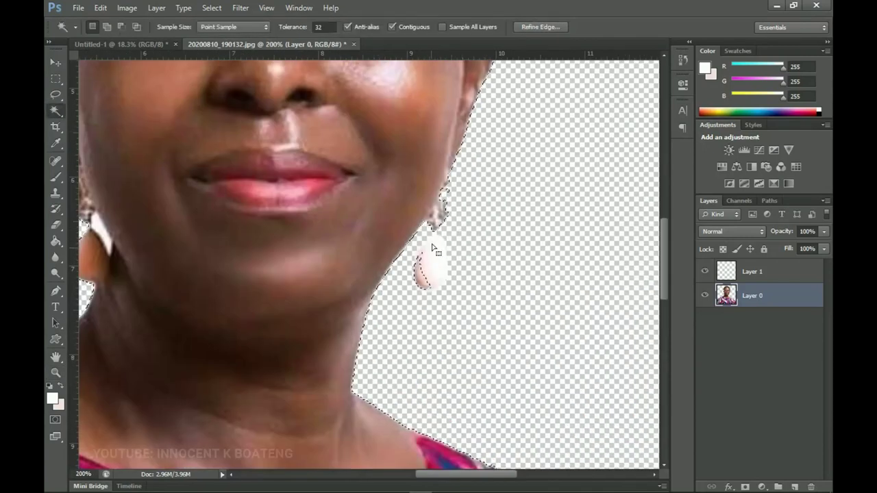
key(z)
alt+click(432, 256)
alt+click(440, 263)
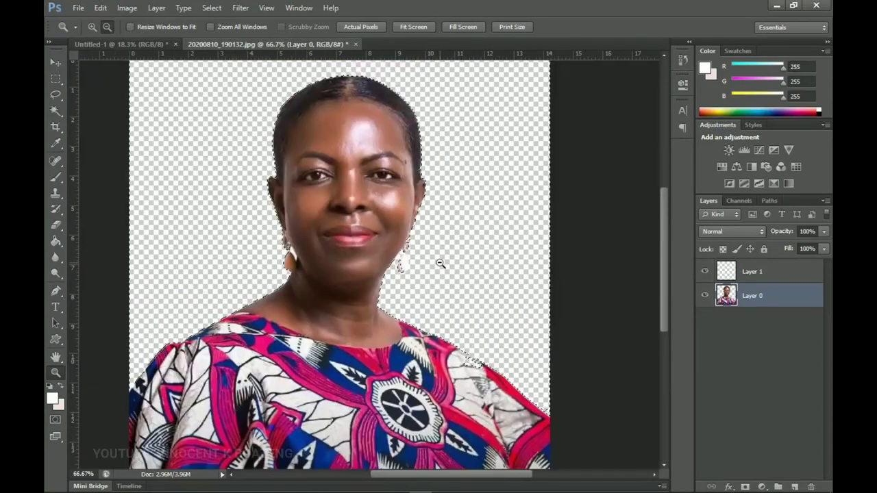
- Add the enclosed white gap between the orange earring and the neck to the selection with the Magic Wand at tolerance 32
click(281, 252)
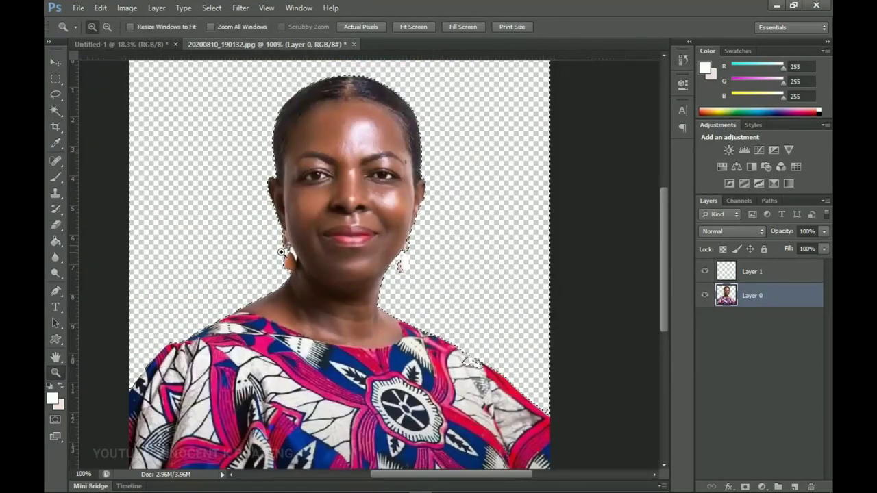
click(281, 253)
click(307, 251)
key(w)
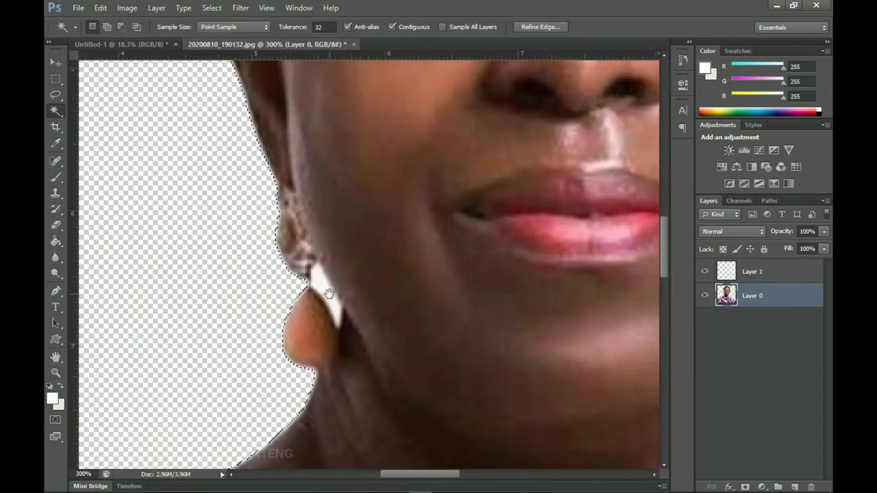
drag(386, 280, 323, 270)
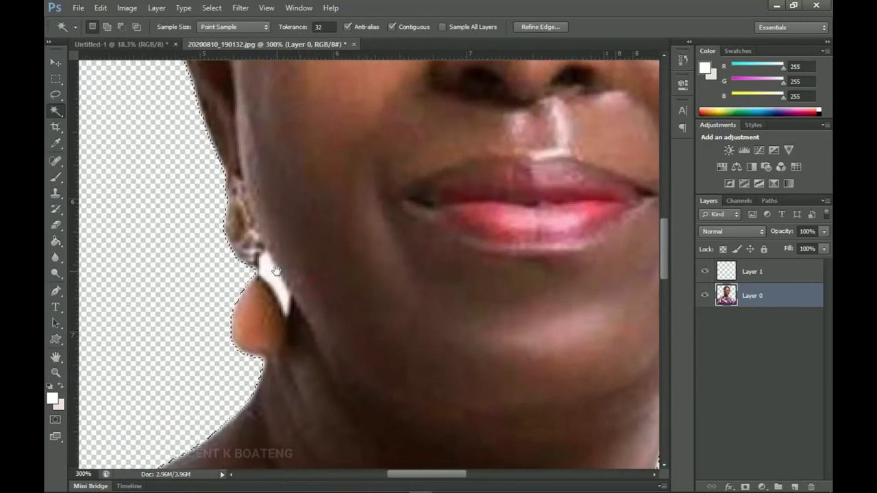
right_click(56, 111)
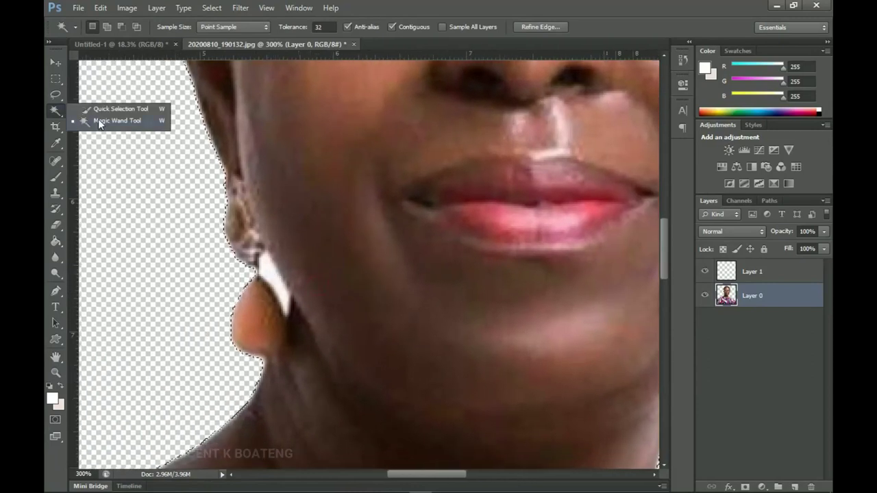
click(99, 120)
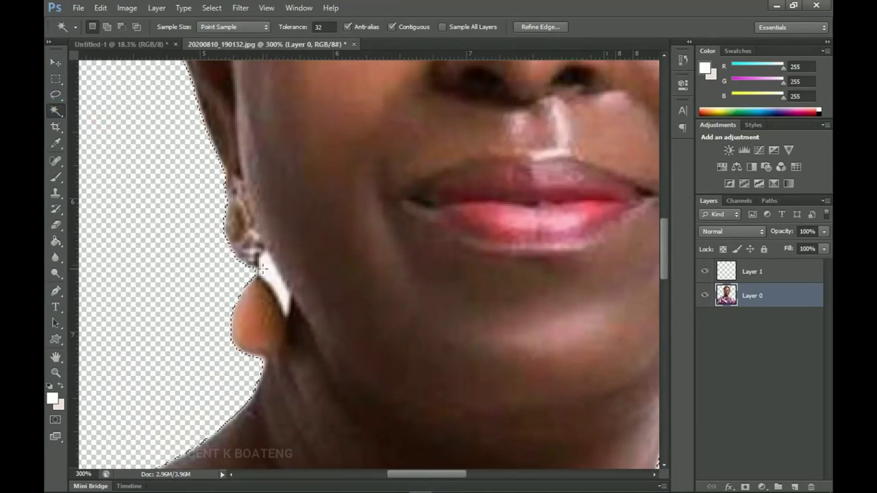
key(shift)
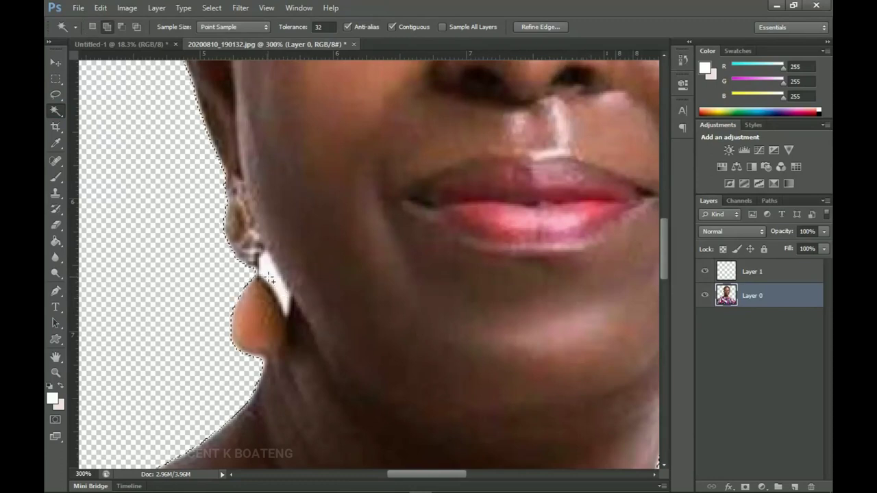
shift+click(285, 314)
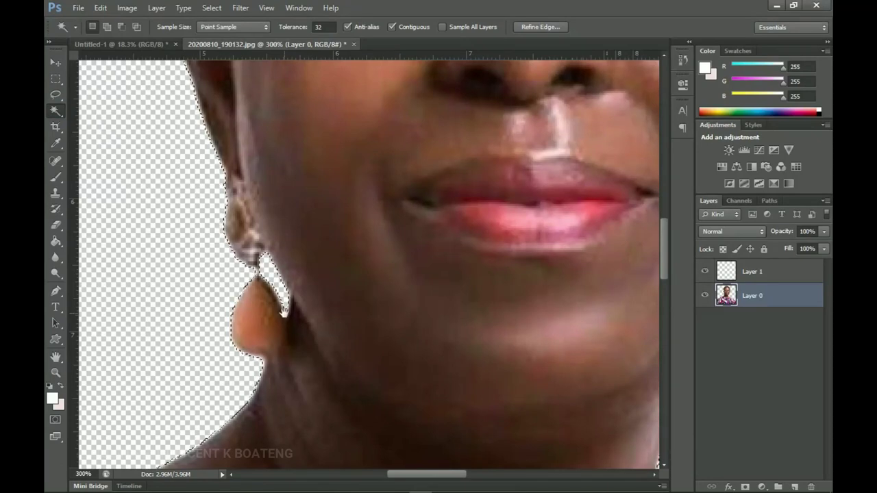
- Refine the cut-out's selection edge with Smooth set to 15, apply it, and deselect
scroll(272, 281, up, 5)
scroll(323, 299, up, 8)
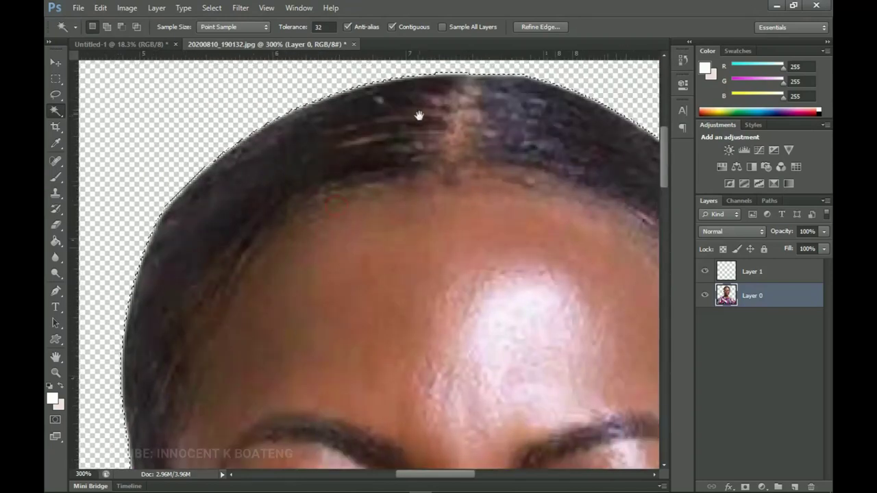
drag(416, 117, 366, 191)
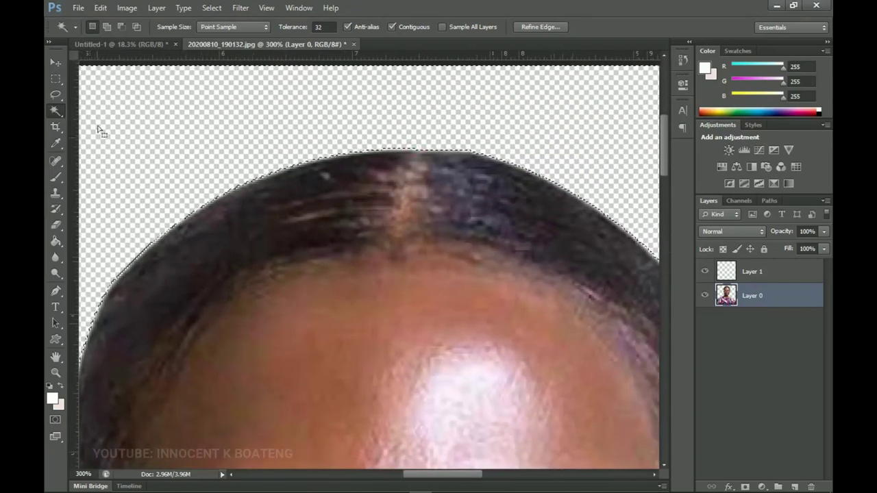
click(55, 94)
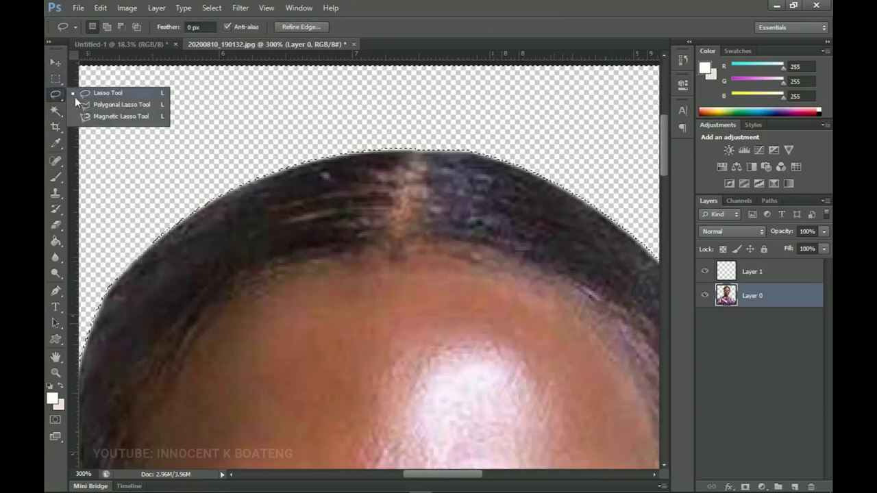
click(123, 103)
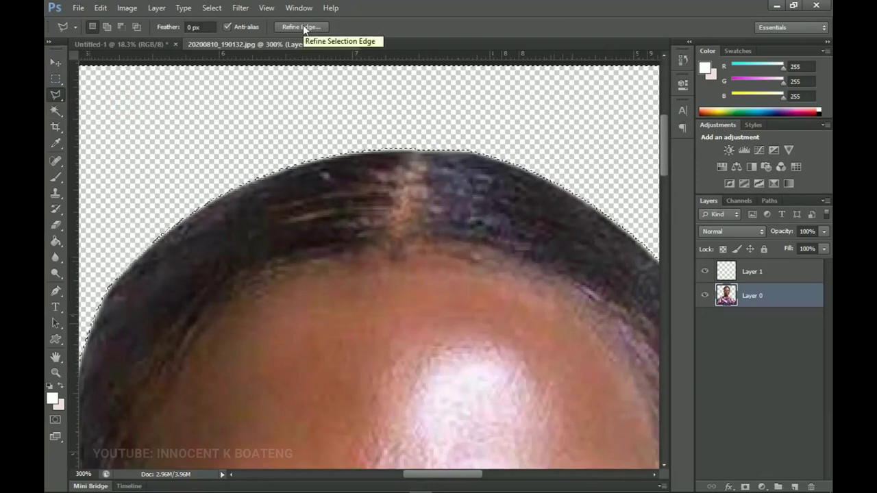
key(ctrl+alt+r)
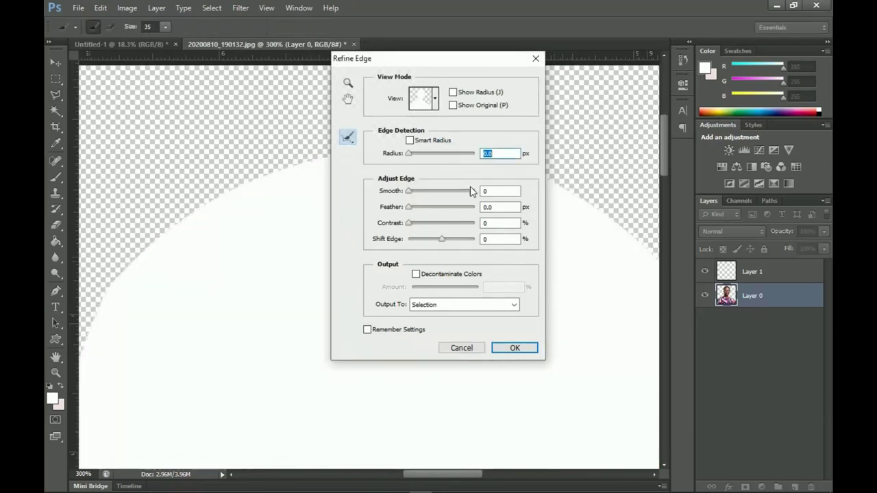
drag(459, 60, 454, 83)
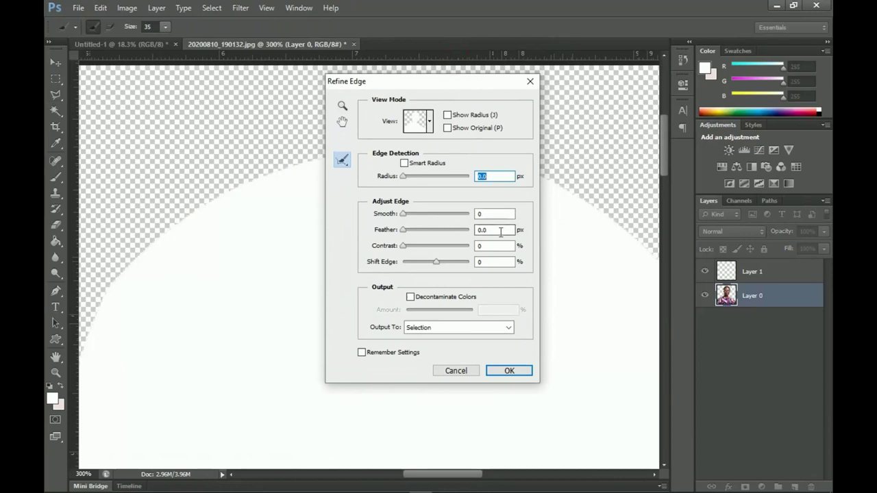
click(489, 214)
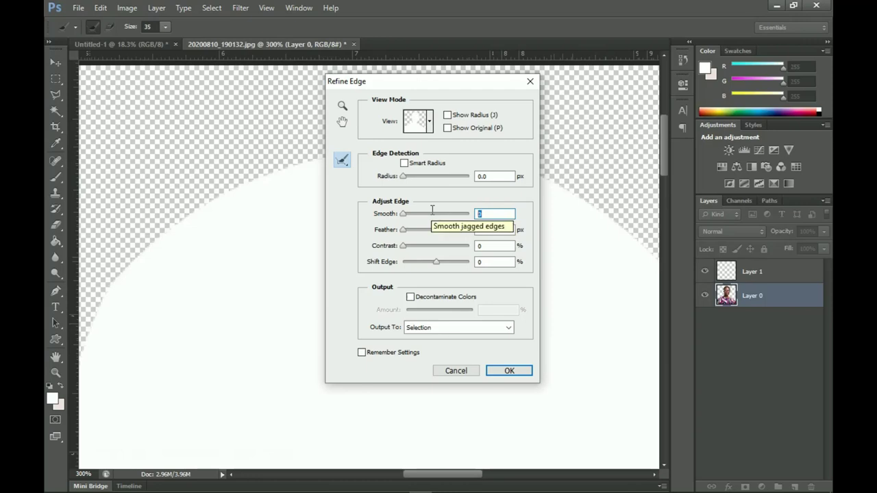
text(1)
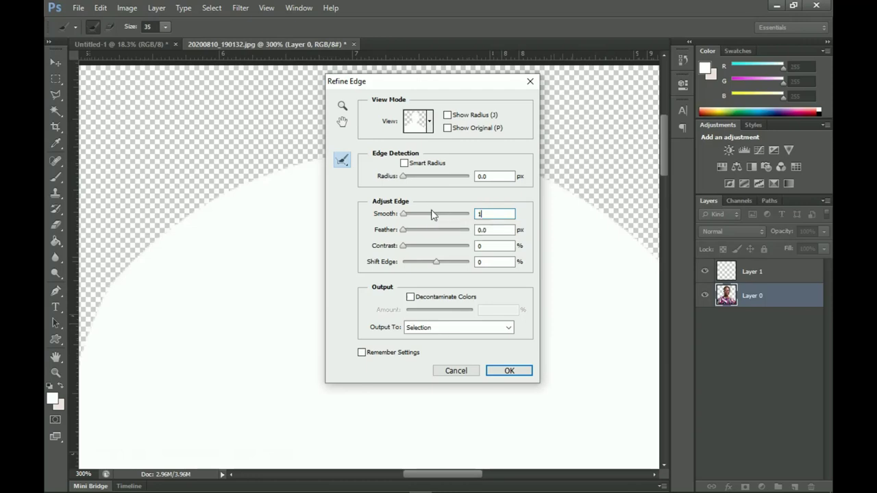
text(5)
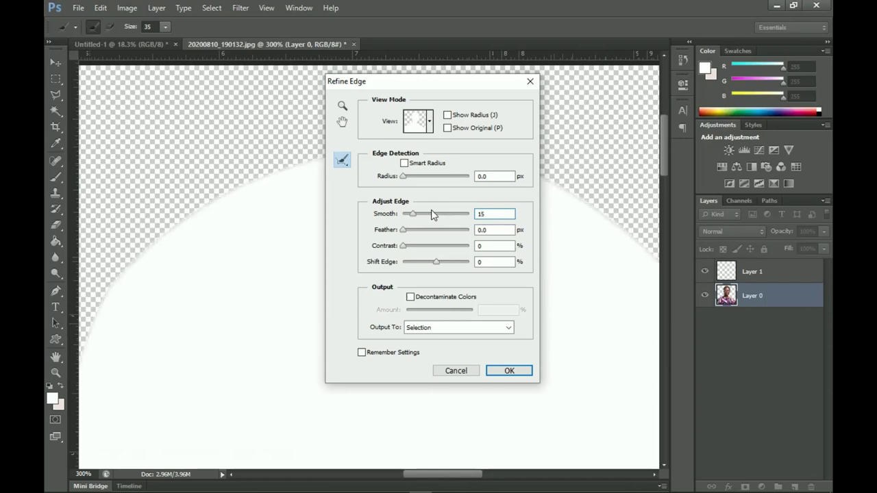
click(502, 231)
key(Return)
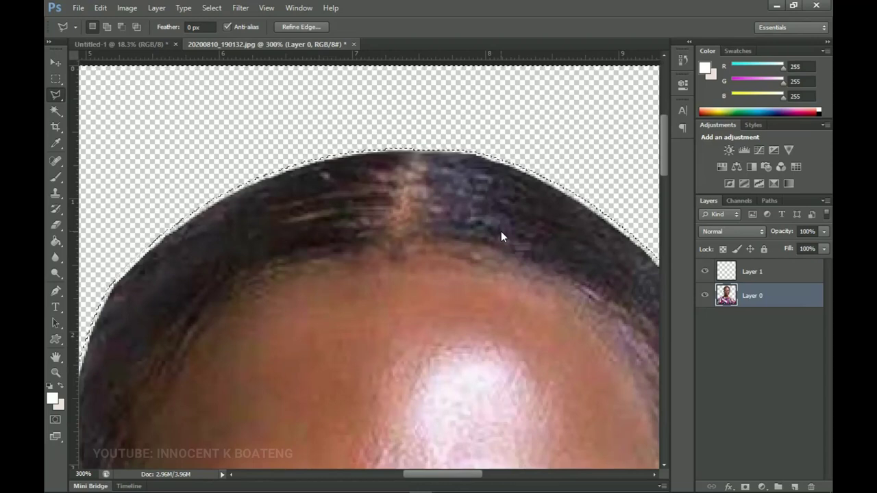
key(ctrl+0)
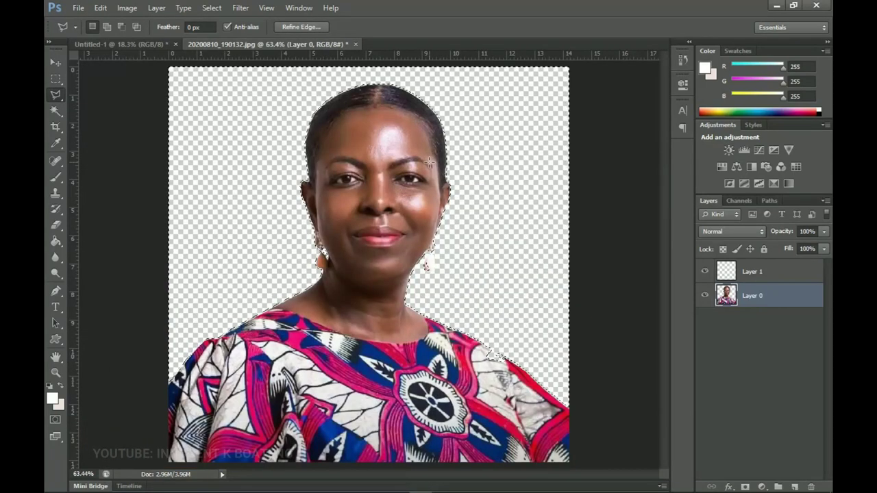
key(ctrl+d)
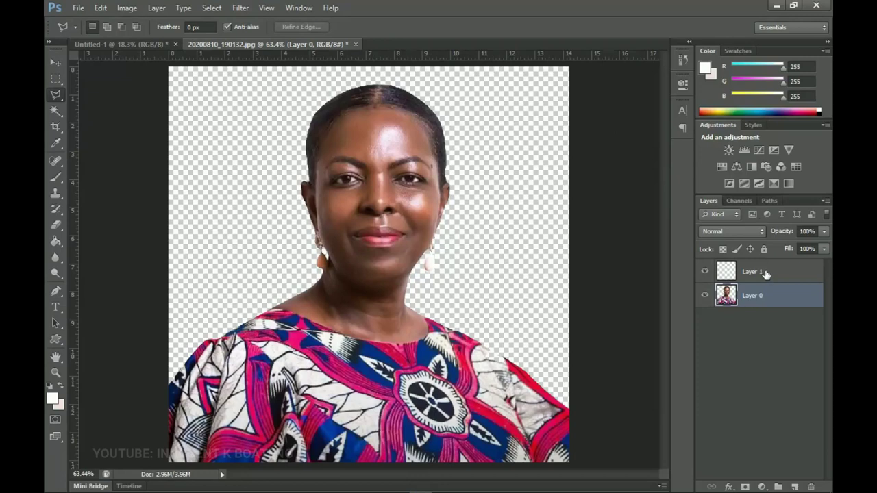
- Move the pale earring drop on Layer 1 slightly up and inward so it meets its stud, nudging it for a close fit
key(z)
click(453, 263)
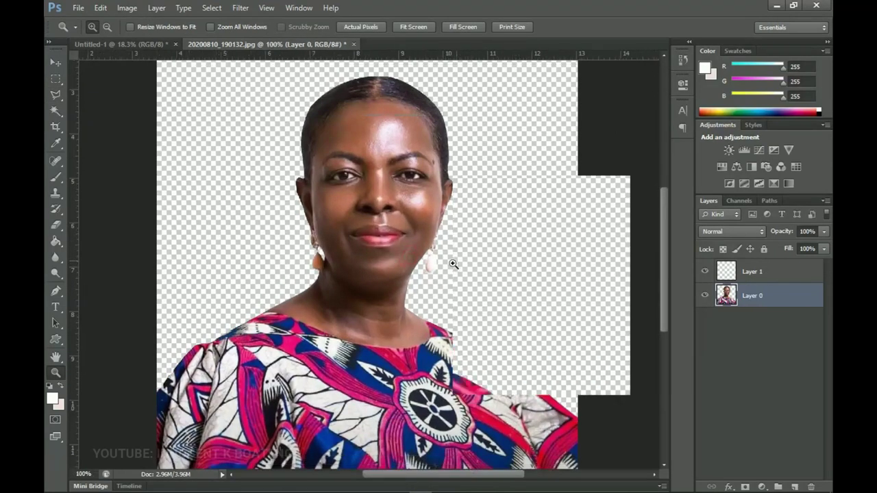
click(454, 263)
click(420, 259)
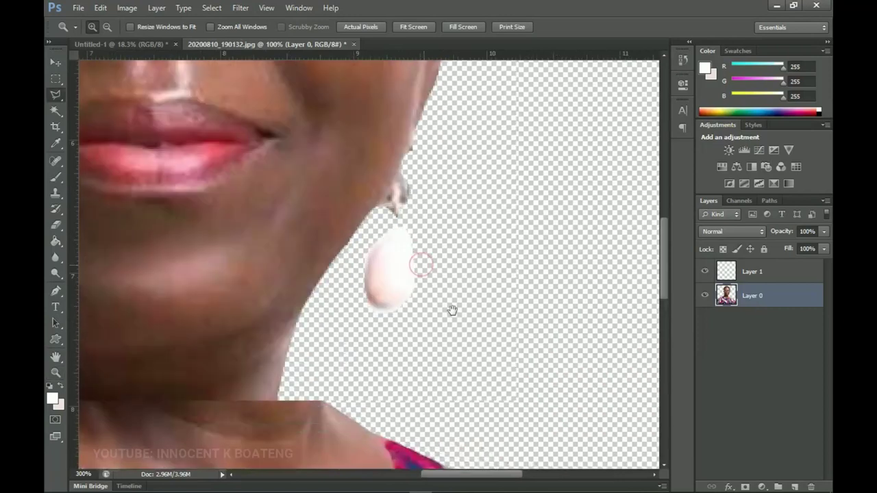
key(l)
mouse_move(484, 329)
mouse_down()
mouse_move(489, 276)
mouse_move(487, 296)
mouse_up()
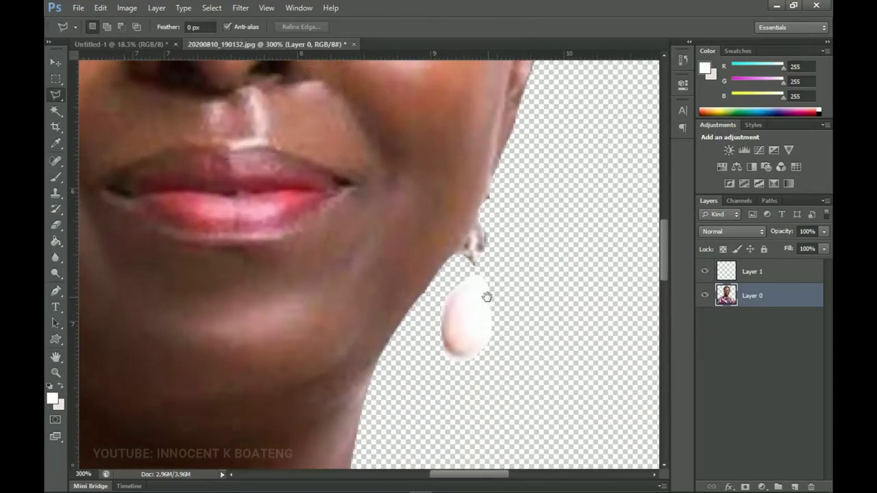
key(z)
click(485, 274)
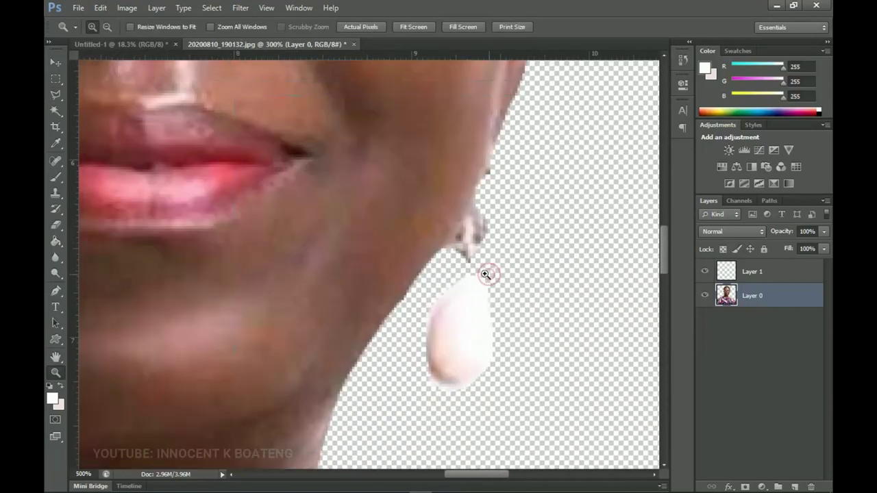
key(l)
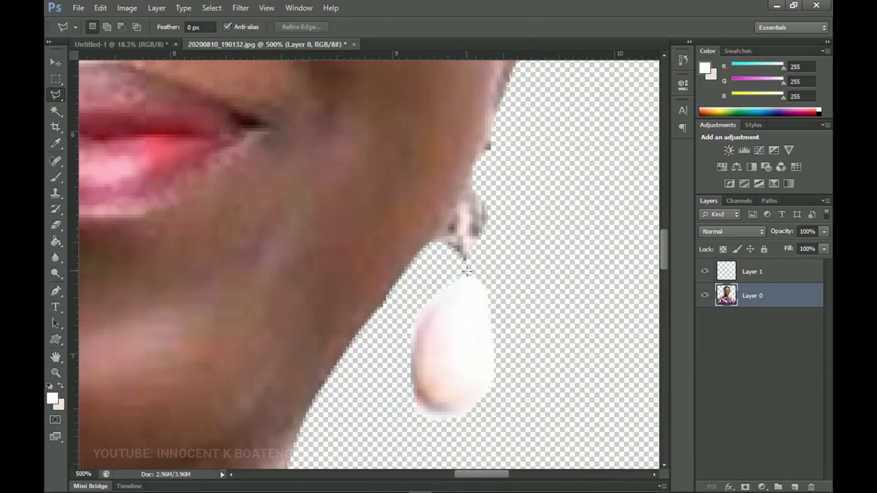
click(758, 270)
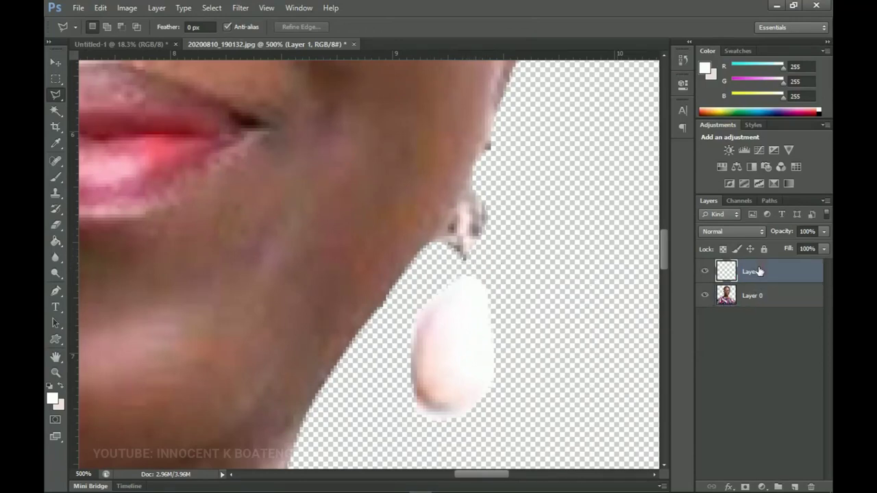
key(v)
drag(496, 325, 489, 309)
key(Down)
key(Down)
key(Down)
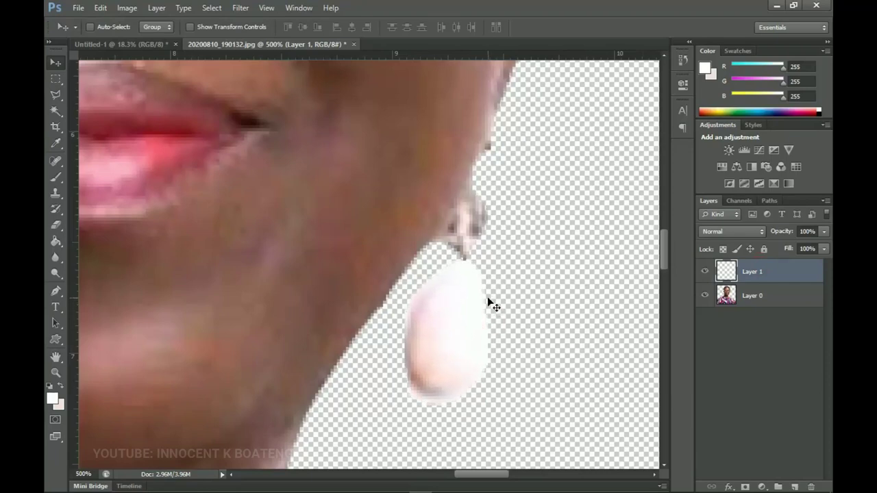
key(Up)
key(Down)
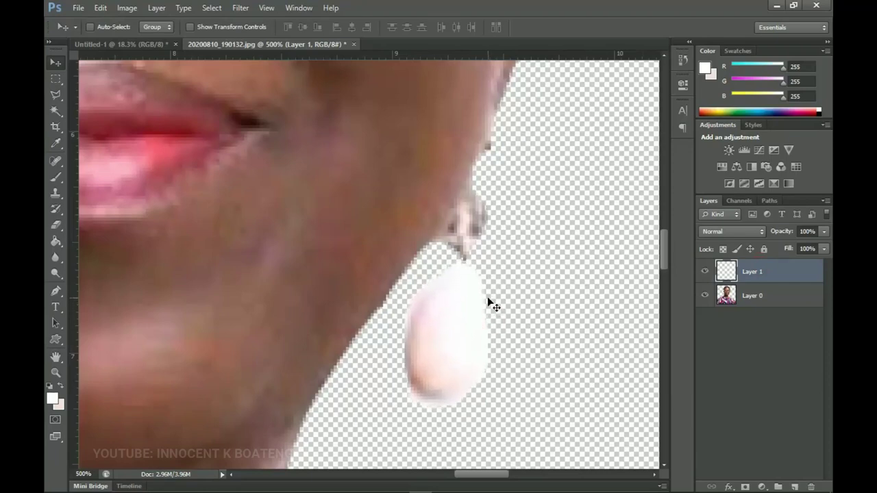
- Merge the earring layer and the portrait layer into one layer
key(z)
alt+click(472, 291)
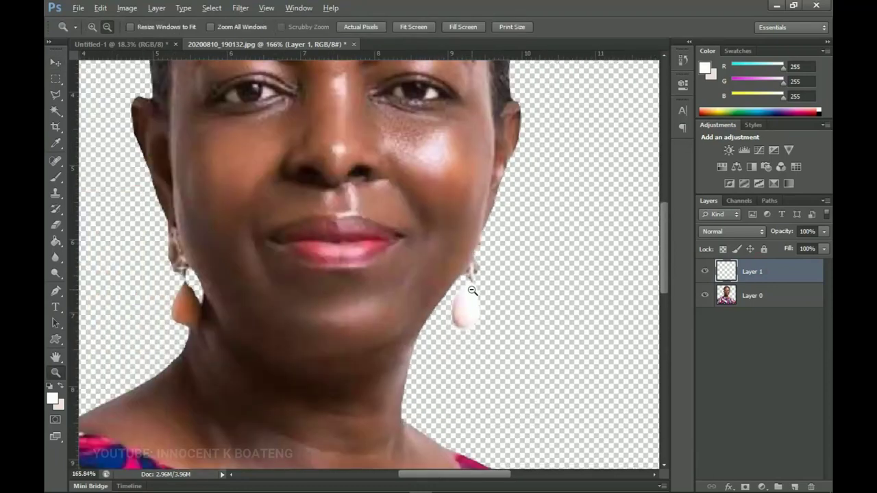
alt+click(473, 291)
alt+click(473, 291)
key(v)
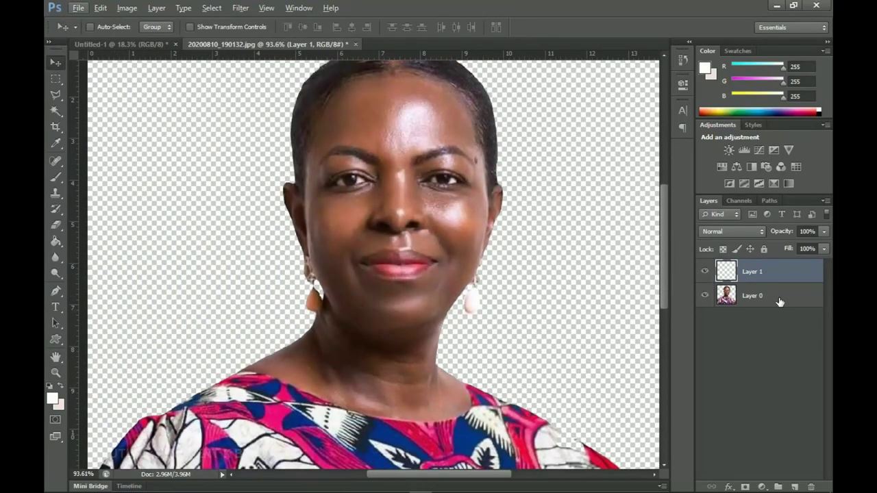
shift+click(779, 301)
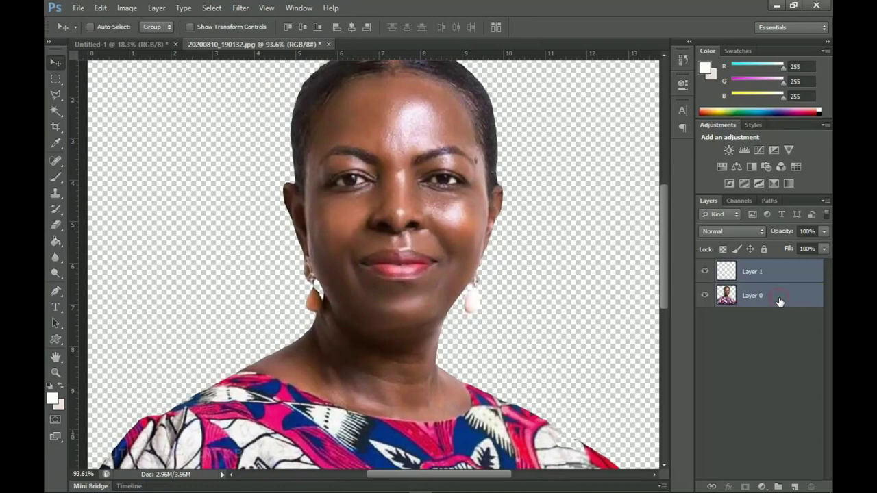
key(ctrl+e)
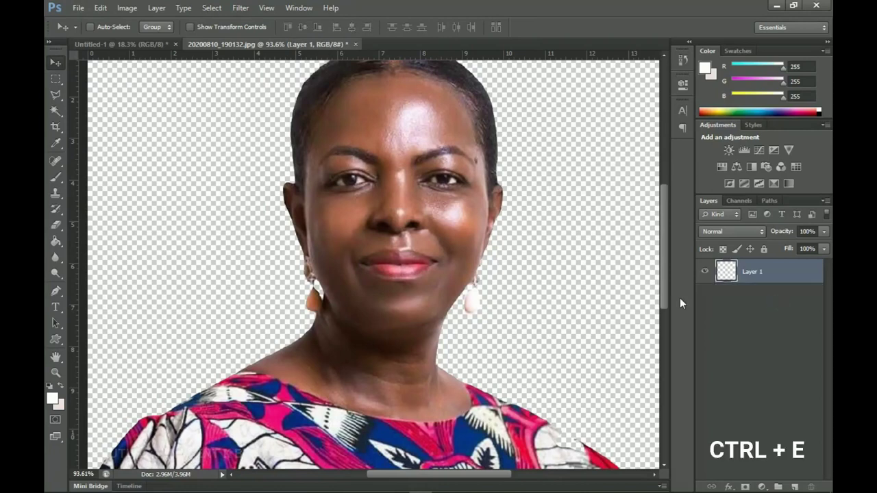
- Apply Auto Tone to the portrait and set its Levels shadow input to 20 and highlight input to 249
scroll(437, 293, down, 2)
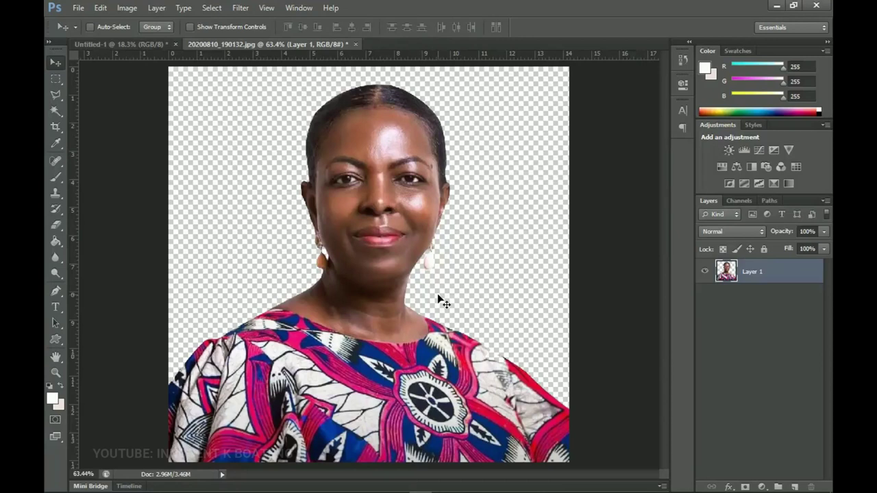
key(ctrl+shift+l)
key(ctrl+l)
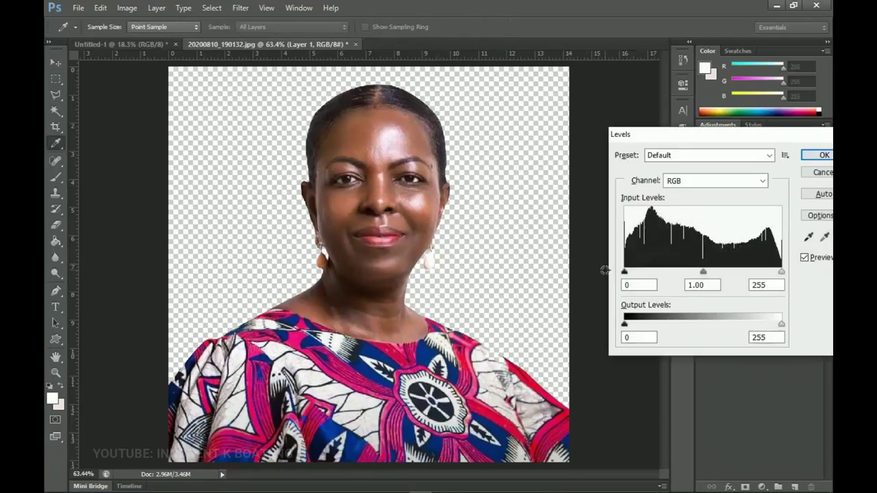
drag(624, 272, 637, 274)
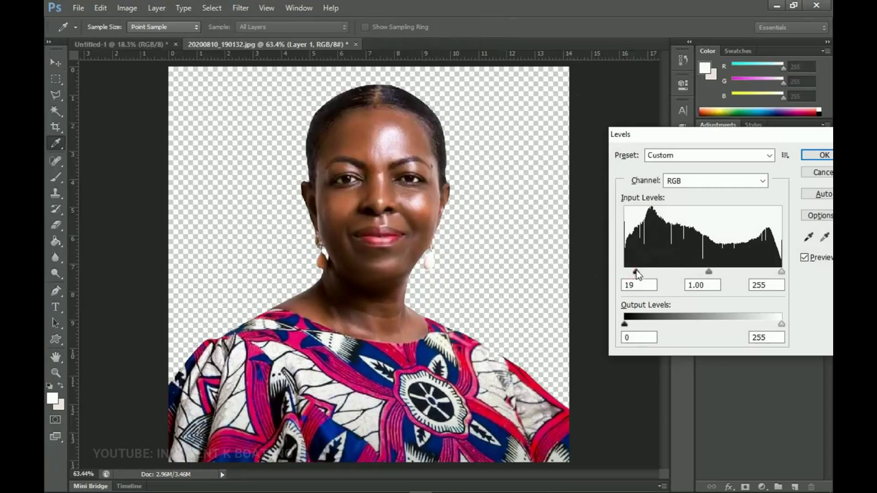
drag(782, 272, 774, 277)
drag(636, 273, 637, 275)
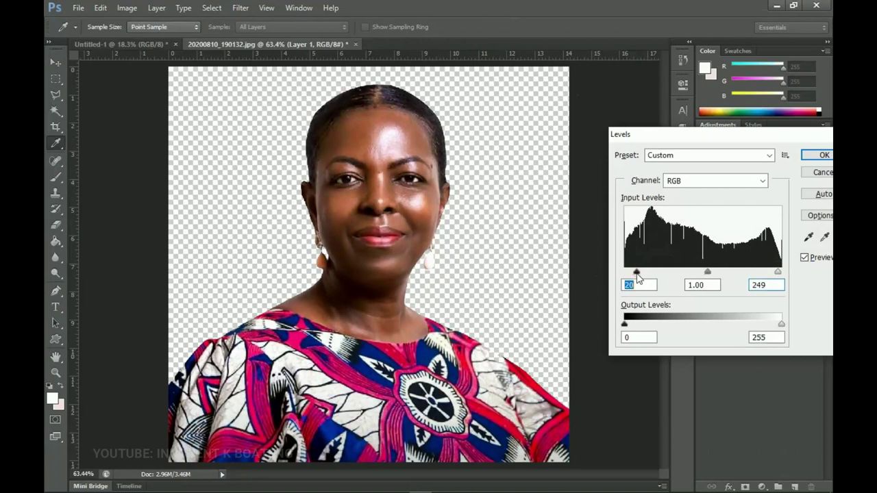
click(815, 156)
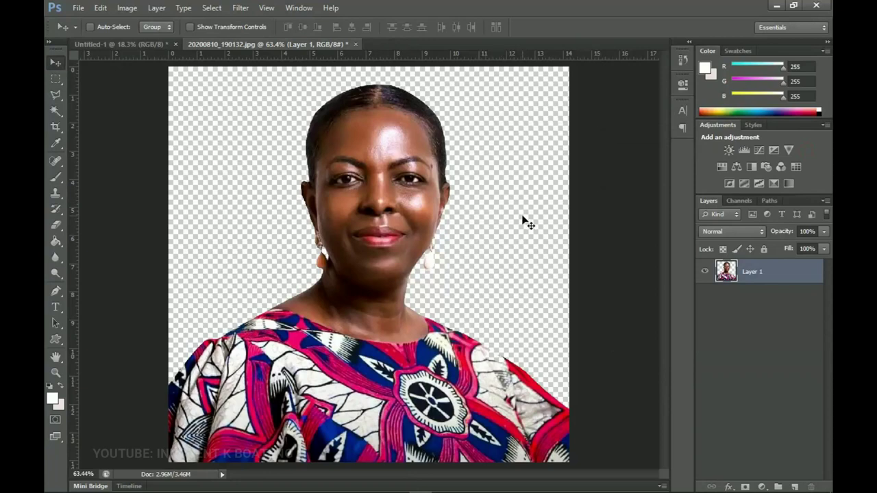
- Rebuild the missing notch in the white shoulder fabric with the Clone Stamp, sampling nearby fabric at 60 px and reducing the brush to 20 px
key(z)
click(500, 380)
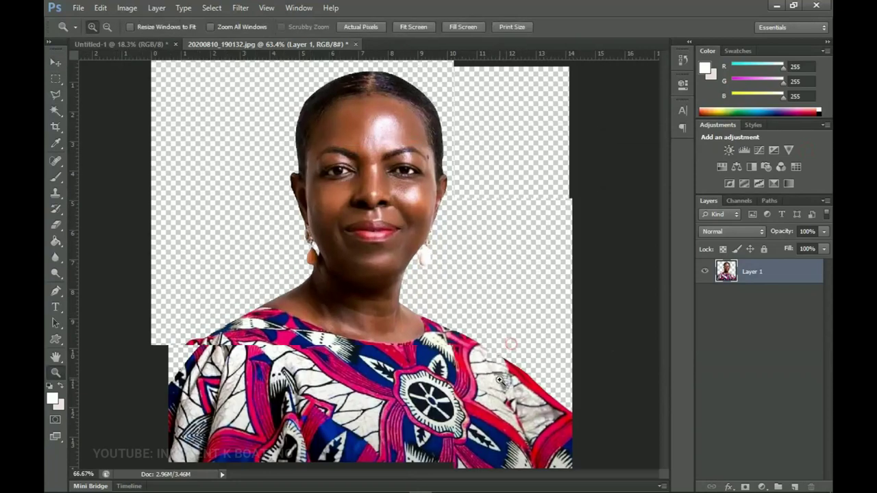
click(500, 380)
key(v)
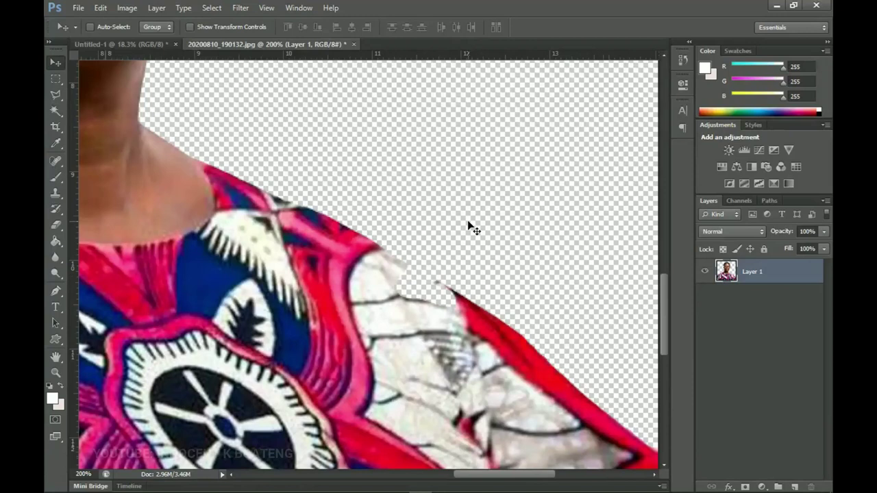
scroll(466, 219, up, 1)
scroll(415, 314, down, 1)
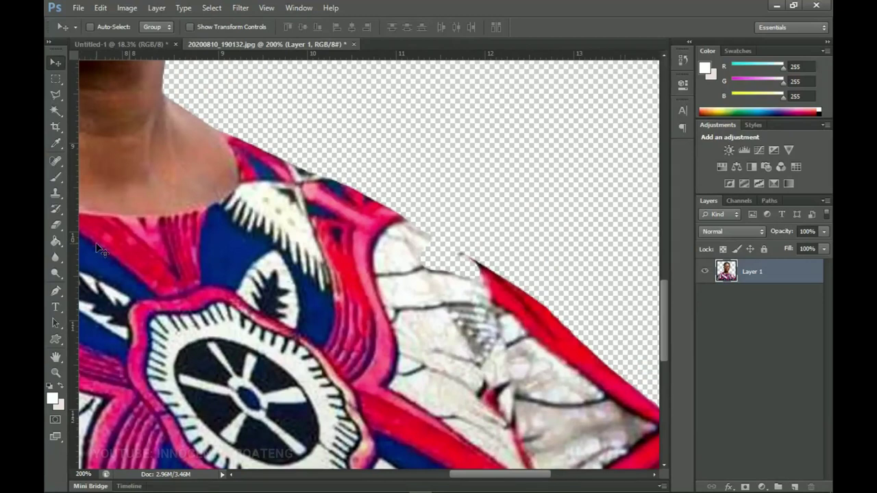
key(s)
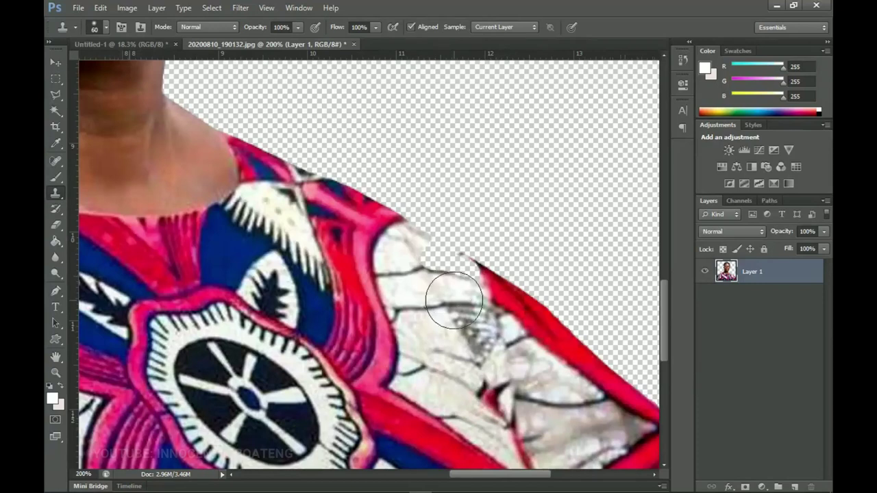
alt+click(464, 302)
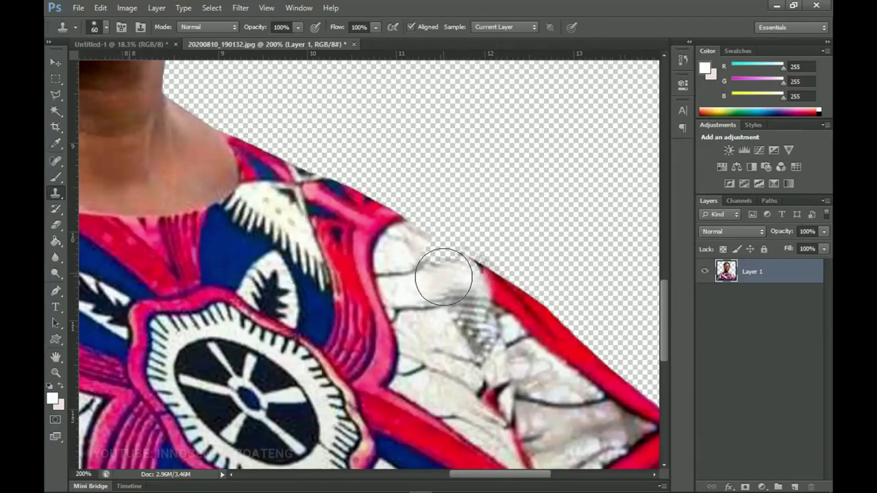
mouse_move(443, 278)
mouse_down()
mouse_move(444, 303)
mouse_move(443, 280)
mouse_move(420, 273)
mouse_move(428, 253)
mouse_move(466, 263)
mouse_move(442, 267)
mouse_move(470, 283)
mouse_up()
key(bracketleft)
key(bracketleft)
key(bracketleft)
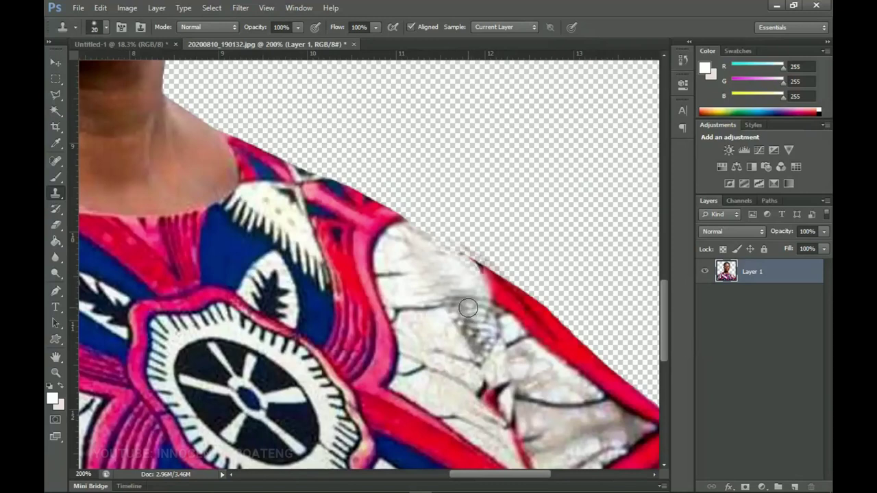
- Convert the portrait's Layer 1 to a Smart Object and place it in the Untitled-1 flyer document
key(z)
alt+click(425, 267)
alt+click(426, 268)
key(v)
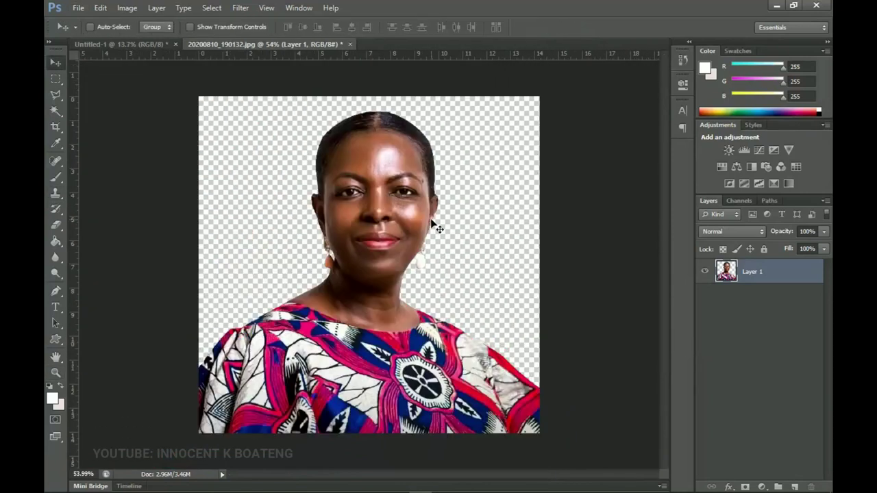
right_click(775, 276)
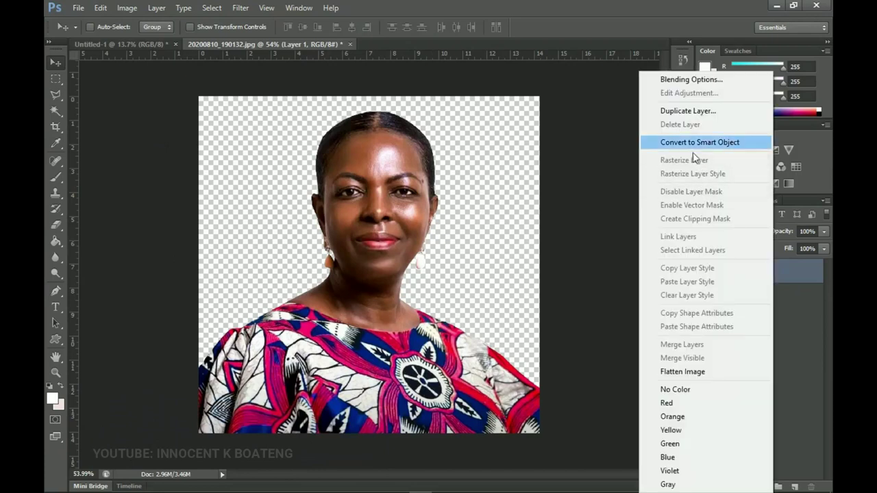
click(690, 143)
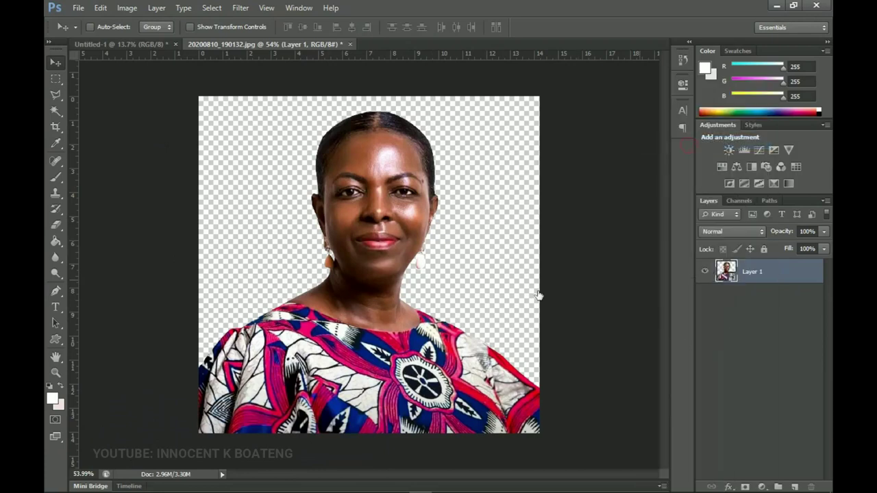
drag(417, 336, 145, 116)
drag(116, 47, 418, 294)
mouse_move(344, 279)
mouse_down()
mouse_move(344, 302)
mouse_move(338, 294)
mouse_up()
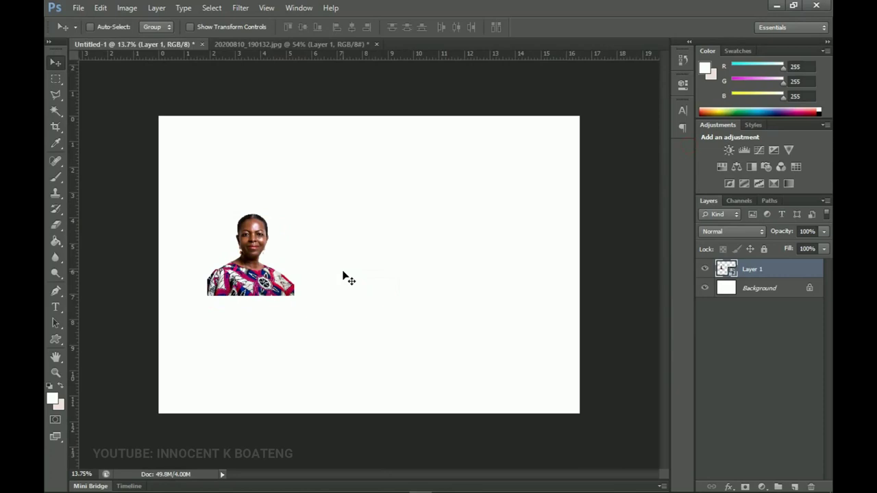
- Enlarge the portrait to nearly the full flyer height and place it on the left half, with its base running past the lower edge
key(ctrl+t)
drag(295, 213, 405, 107)
drag(363, 209, 364, 230)
drag(404, 134, 414, 127)
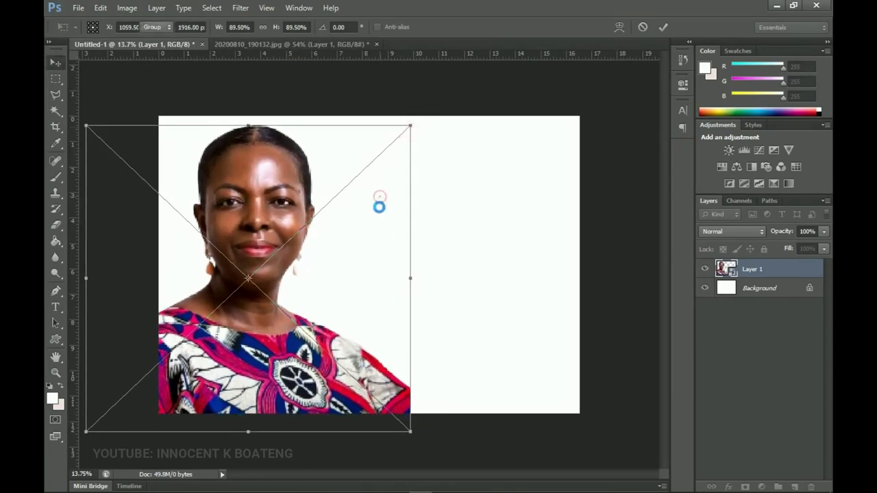
double_click(379, 206)
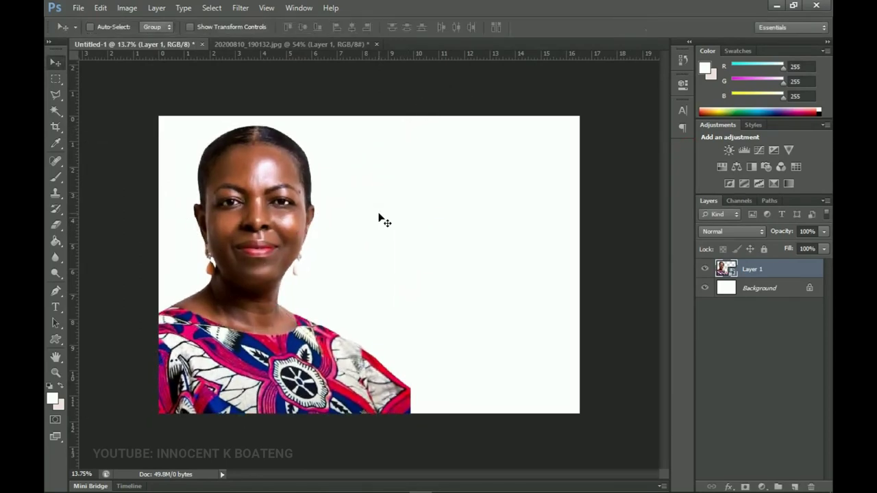
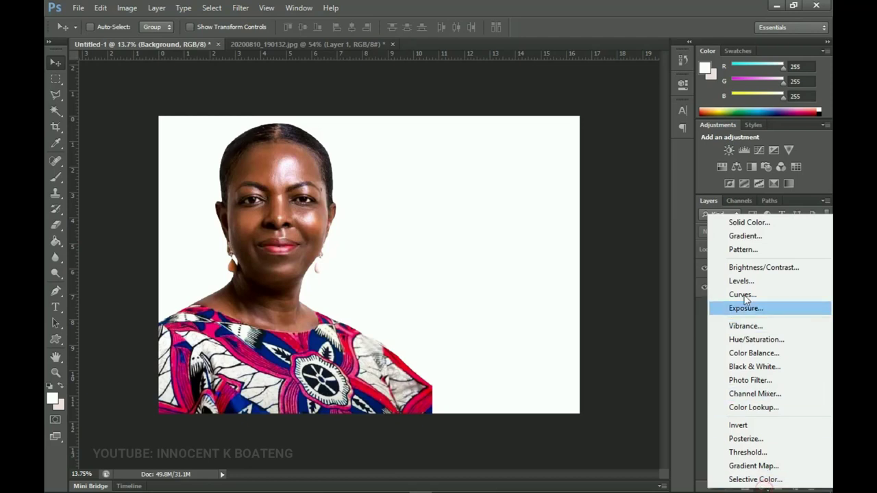
- Add a Gradient Fill layer behind the portrait from the Black, White preset, recolouring the black stop to the dress's dark blue 002584
click(745, 235)
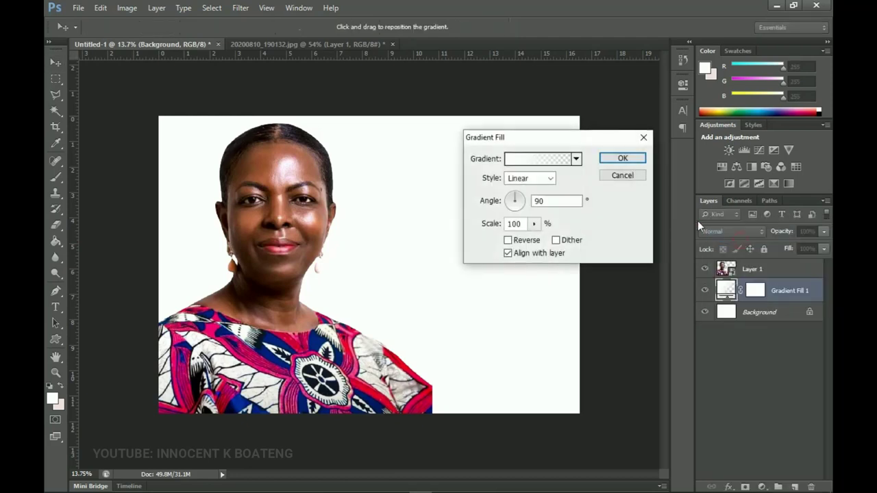
click(530, 160)
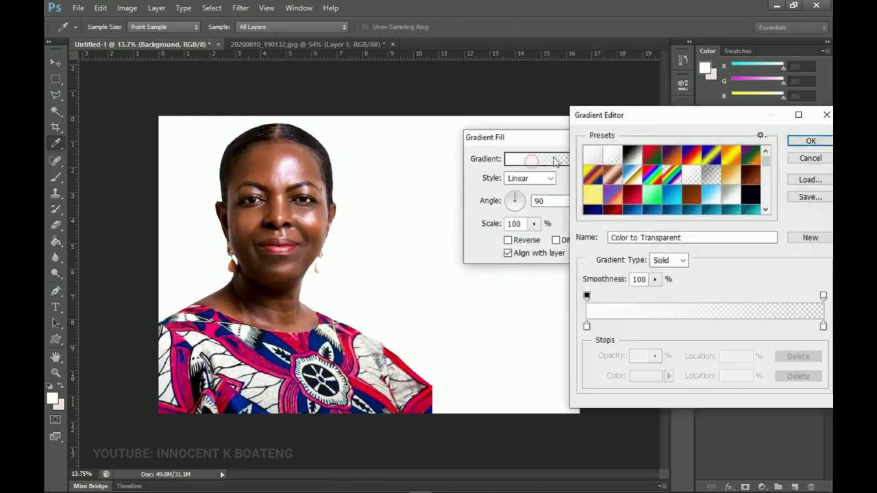
click(632, 157)
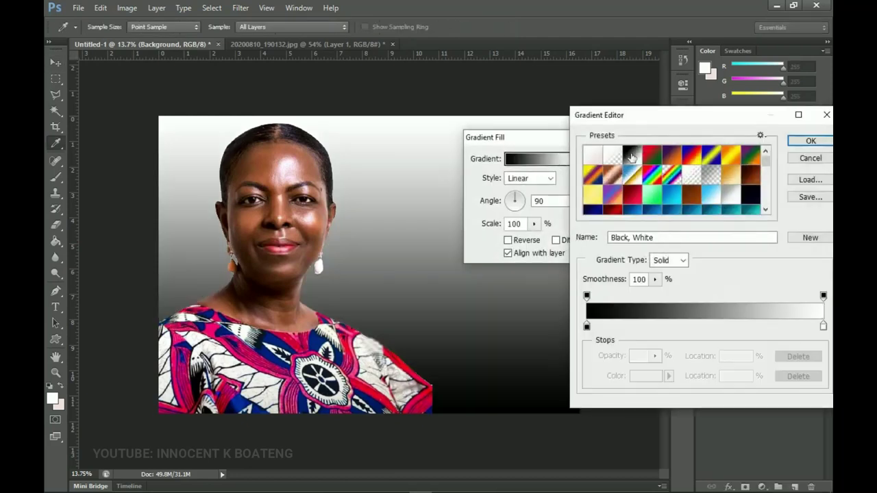
click(587, 328)
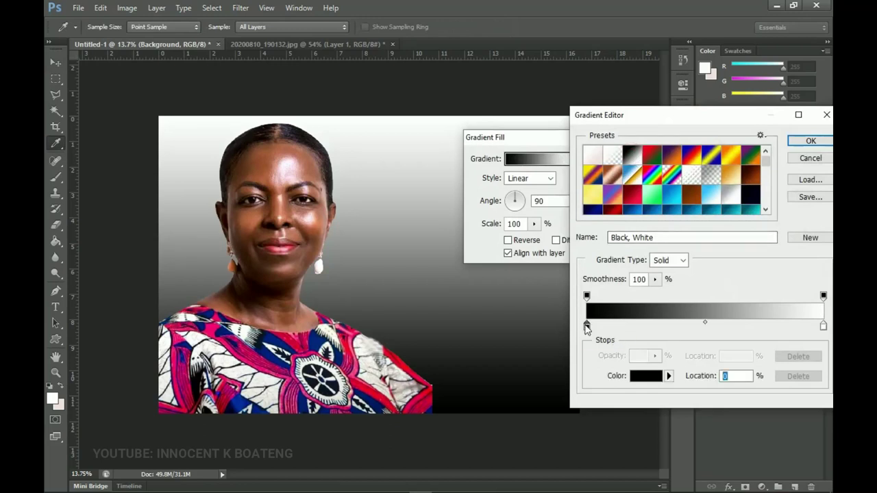
click(625, 377)
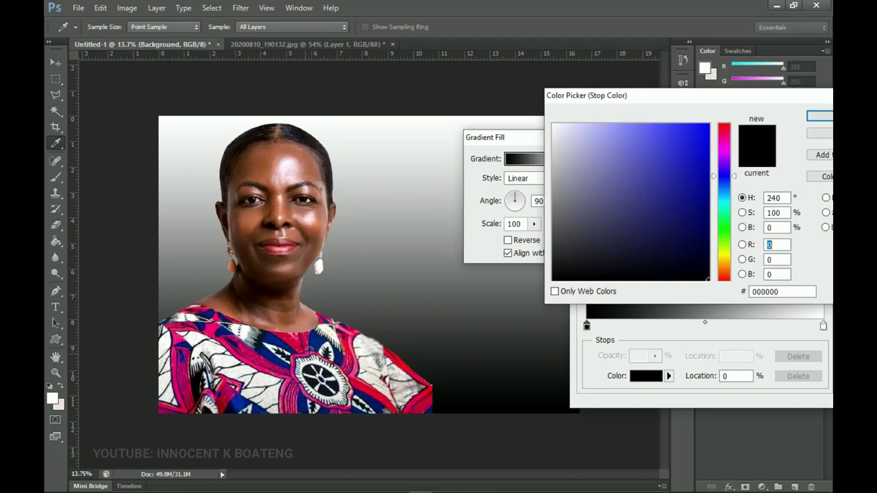
click(319, 340)
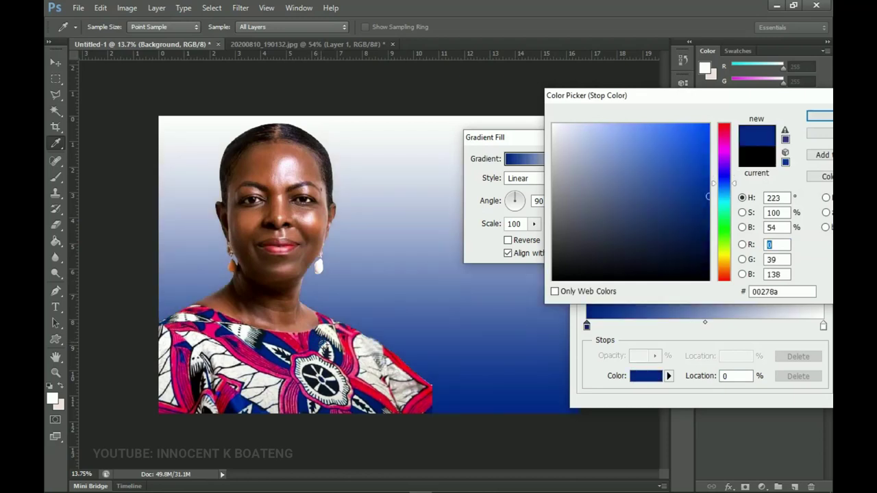
click(317, 345)
click(821, 122)
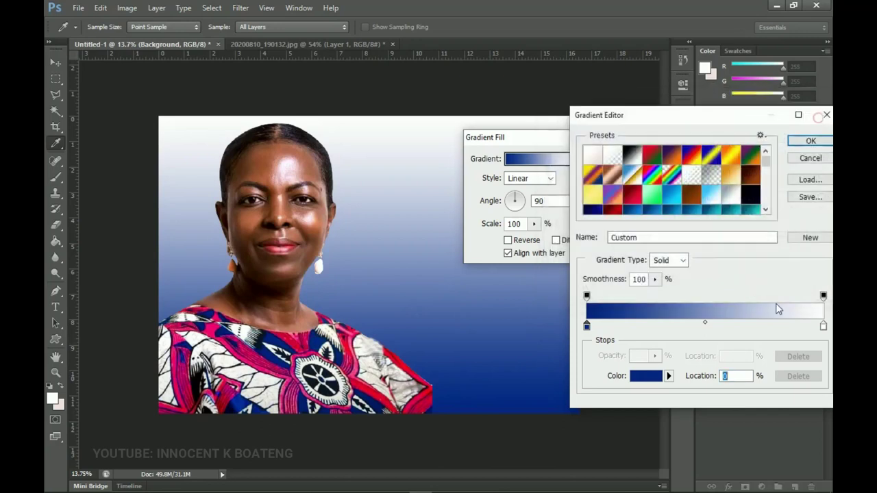
- Recolour the gradient's white stop to the dress's red f10028 and set the gradient angle to -156.37°
click(824, 326)
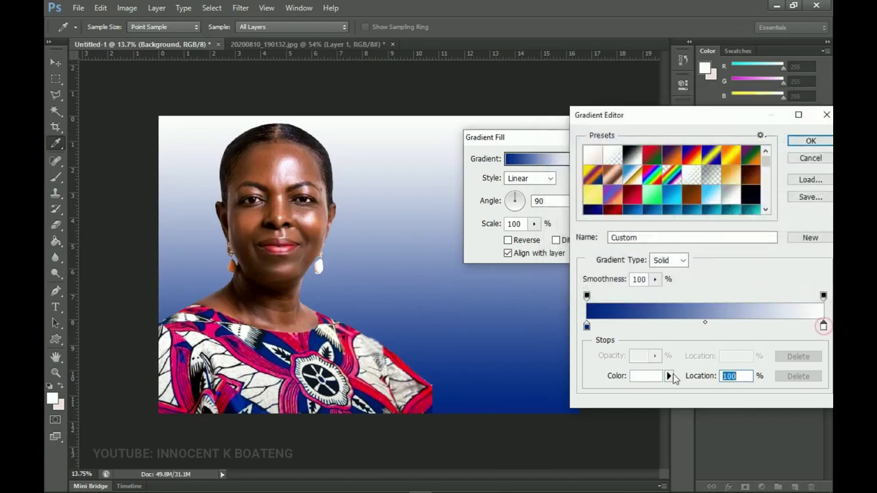
click(644, 376)
click(346, 345)
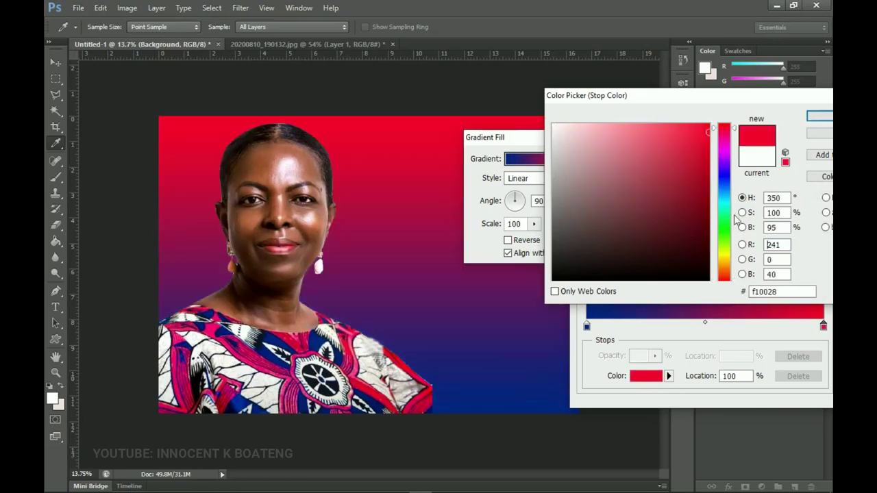
click(818, 116)
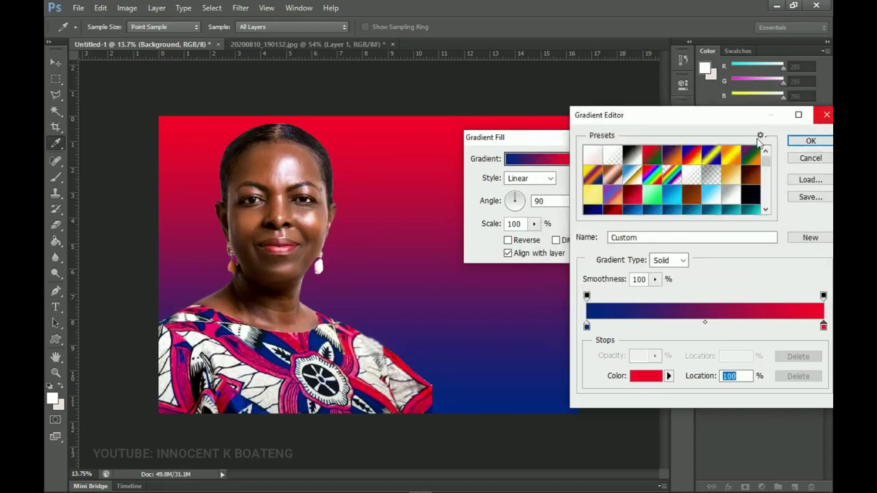
click(811, 142)
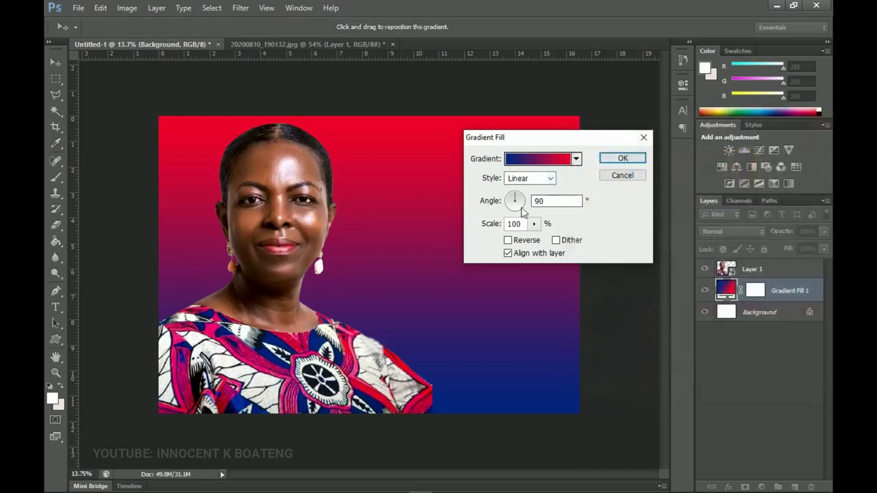
drag(518, 198, 505, 206)
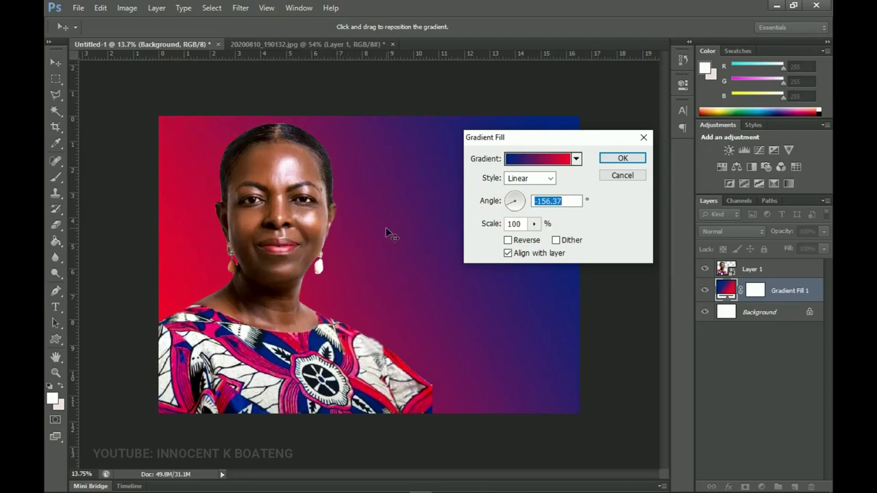
- Change the Gradient Fill's dark blue stop to the foreground sky blue 14a6dc
click(538, 159)
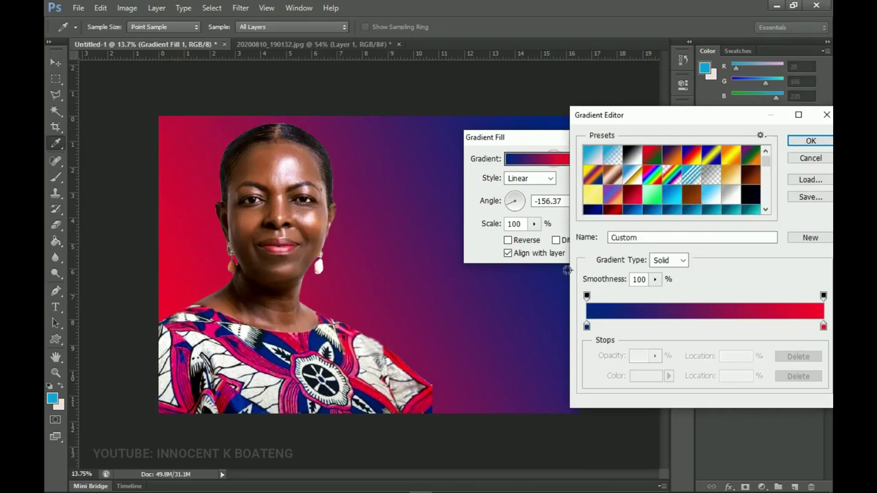
click(586, 326)
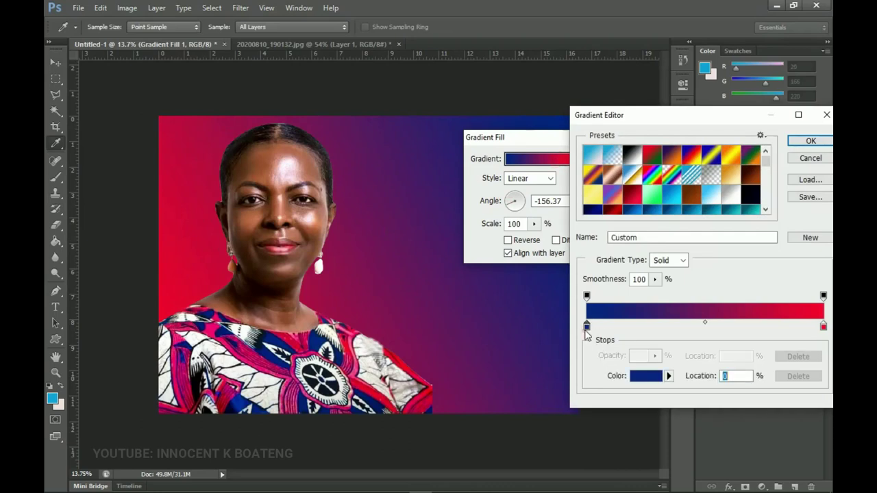
click(646, 376)
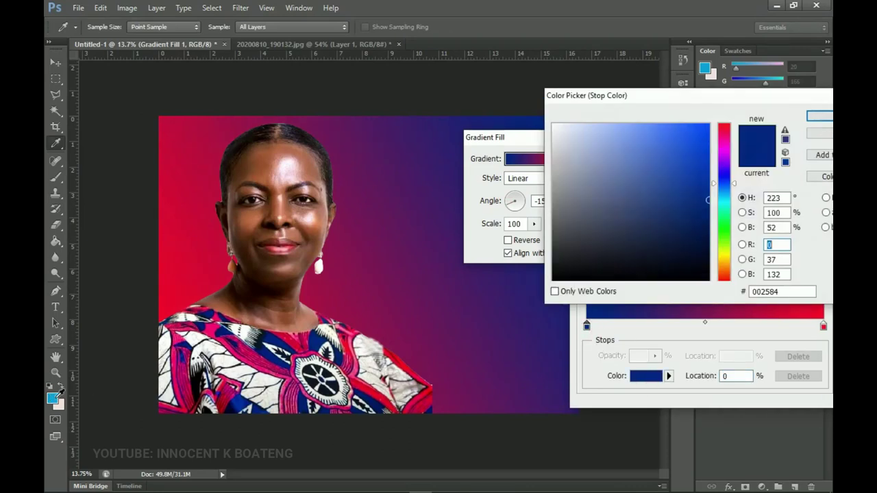
click(52, 398)
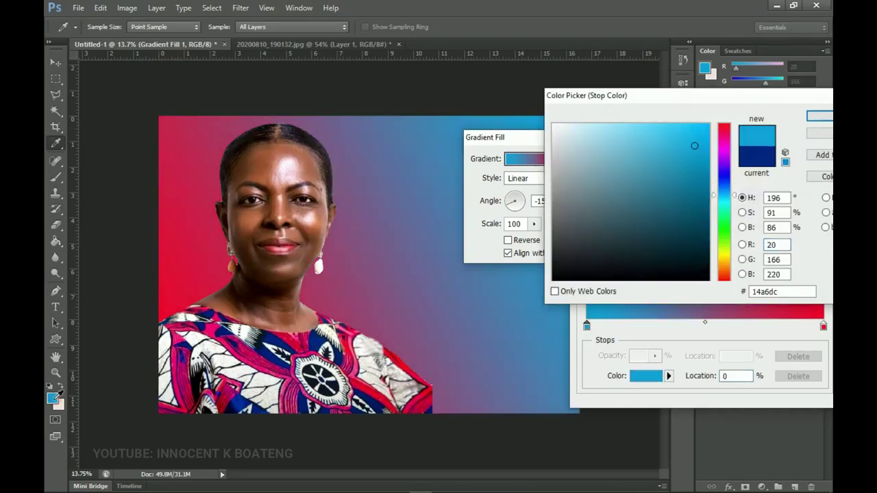
click(825, 119)
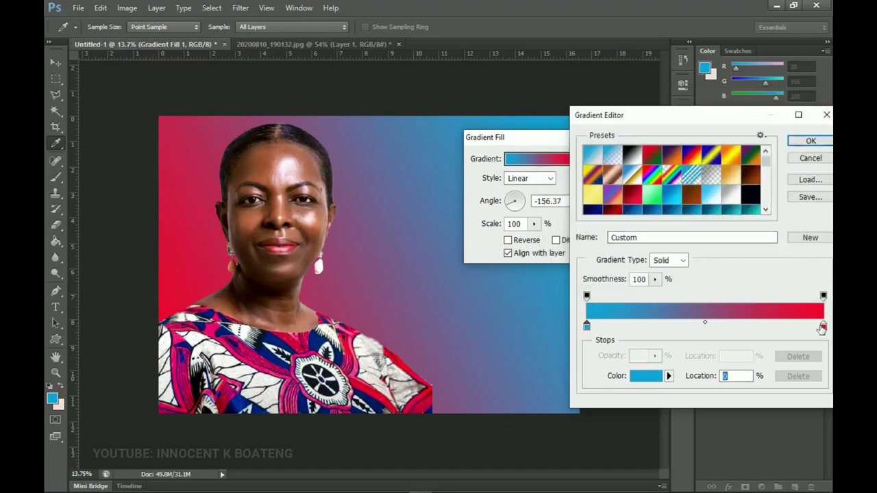
- Recolour the Gradient Fill's bright red stop to the softer red d81a3a
click(823, 326)
click(646, 376)
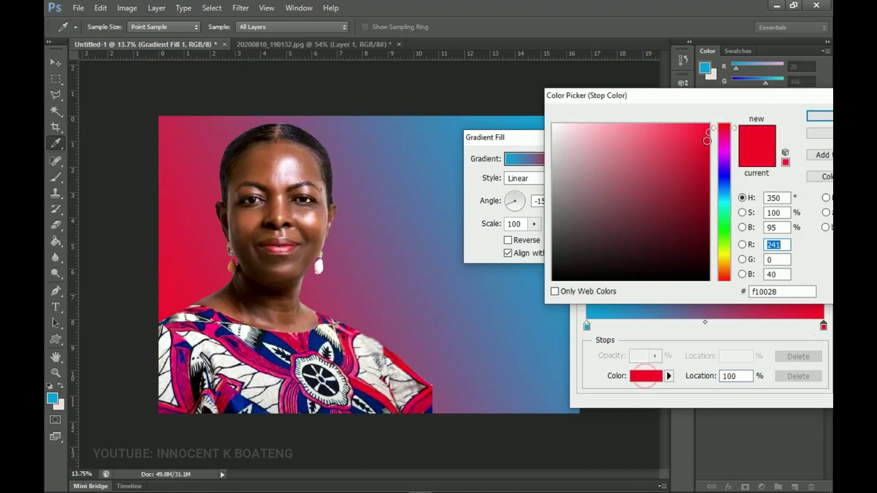
drag(698, 142, 690, 147)
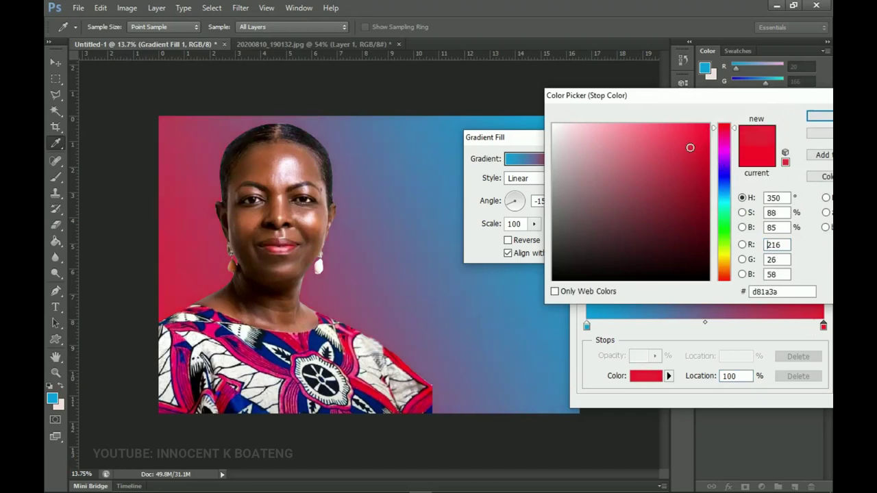
click(819, 116)
click(801, 142)
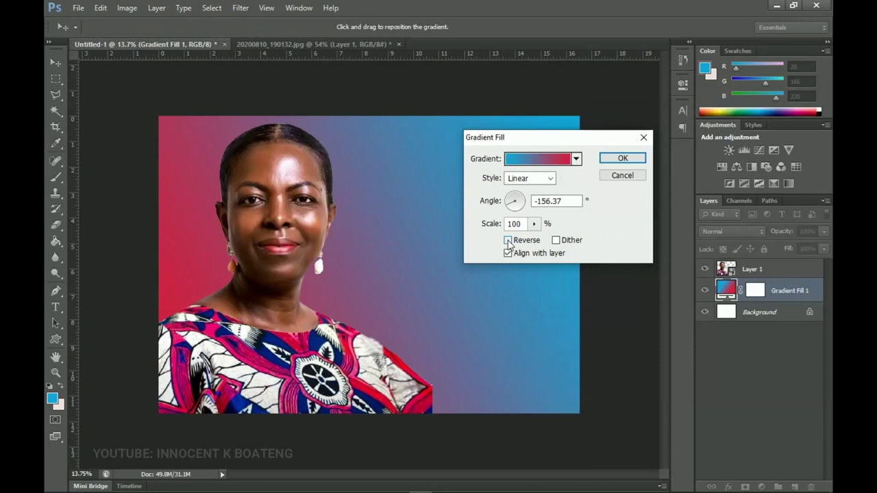
- Reverse the Gradient Fill and move its red stop to the 72% location
click(508, 242)
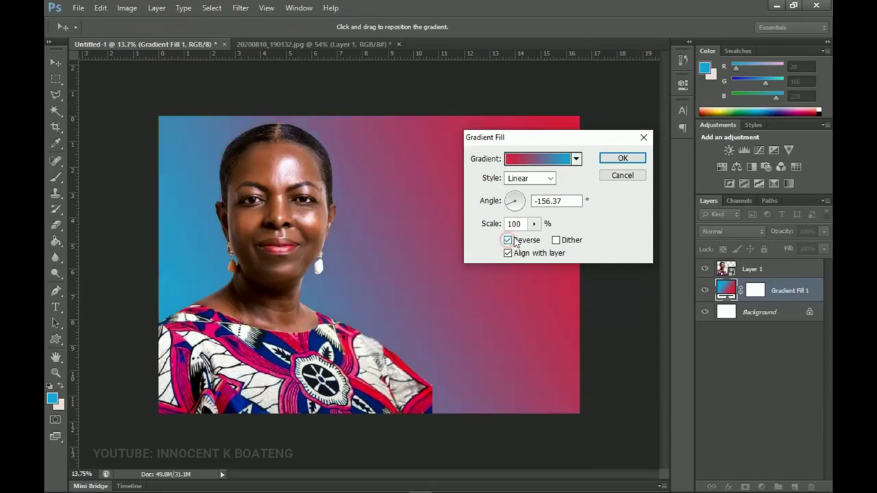
click(551, 162)
click(587, 327)
drag(823, 327, 757, 328)
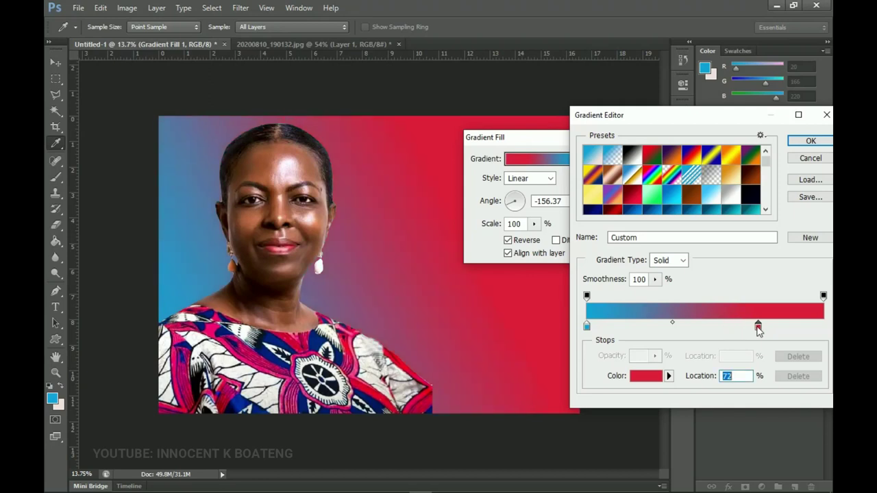
click(810, 142)
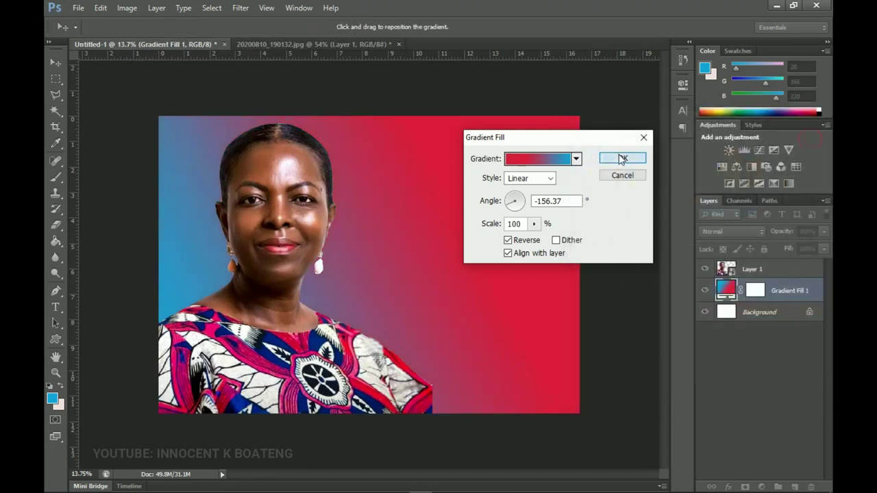
click(619, 156)
- Draw a rectangle shape about 2551 x 4235 px above the portrait layer, covering the right side of the flyer past its edges
click(750, 269)
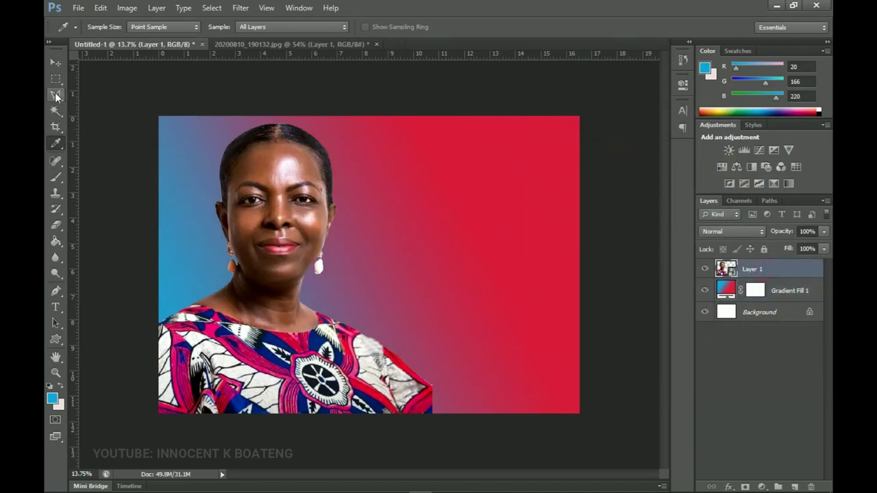
click(56, 339)
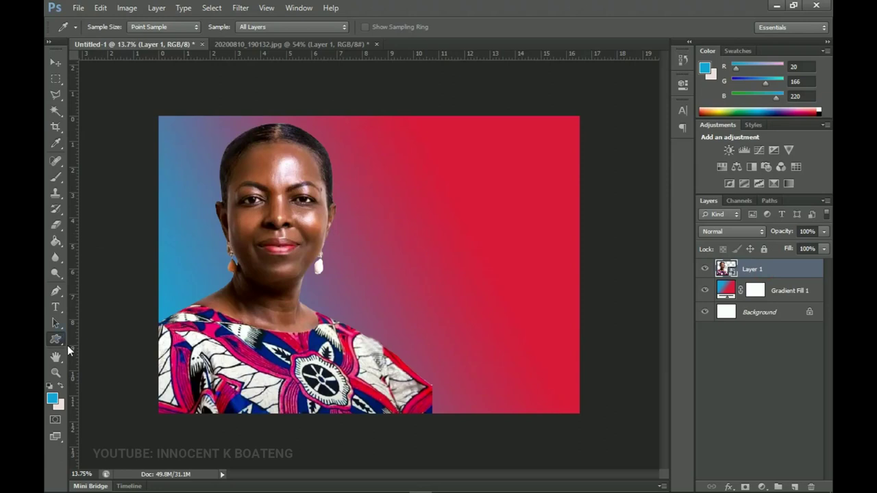
right_click(67, 346)
click(109, 338)
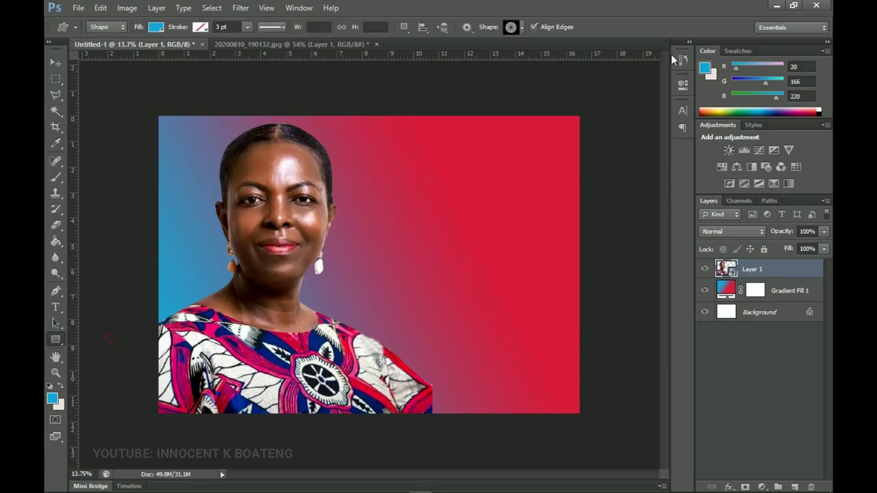
drag(398, 81, 615, 441)
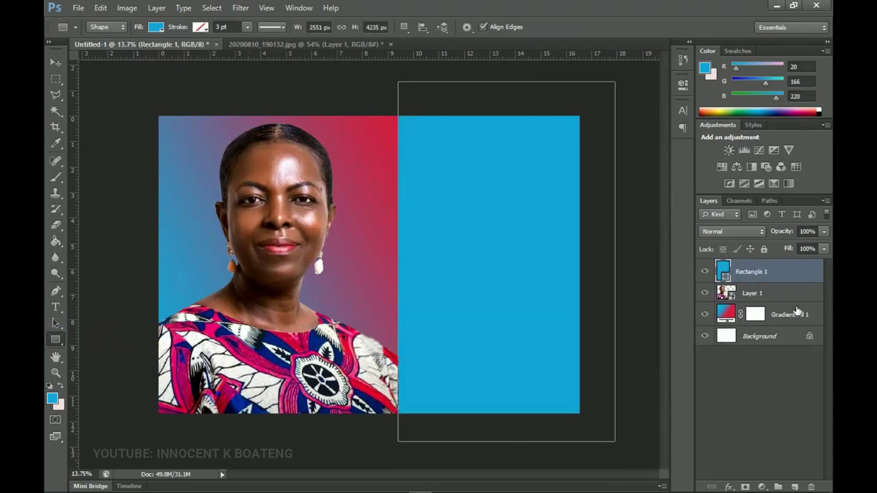
- Recolour the rectangle white (ffffff) and shift it slightly left over the portrait's shoulder
double_click(724, 273)
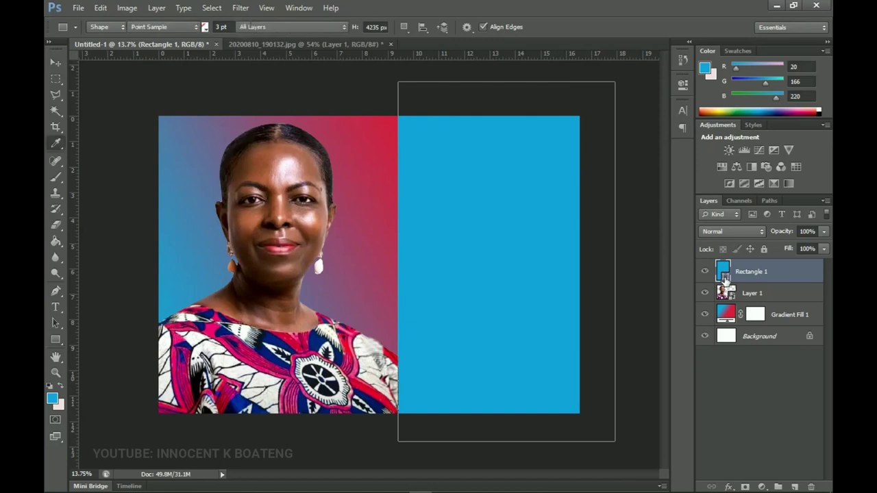
drag(601, 144, 515, 101)
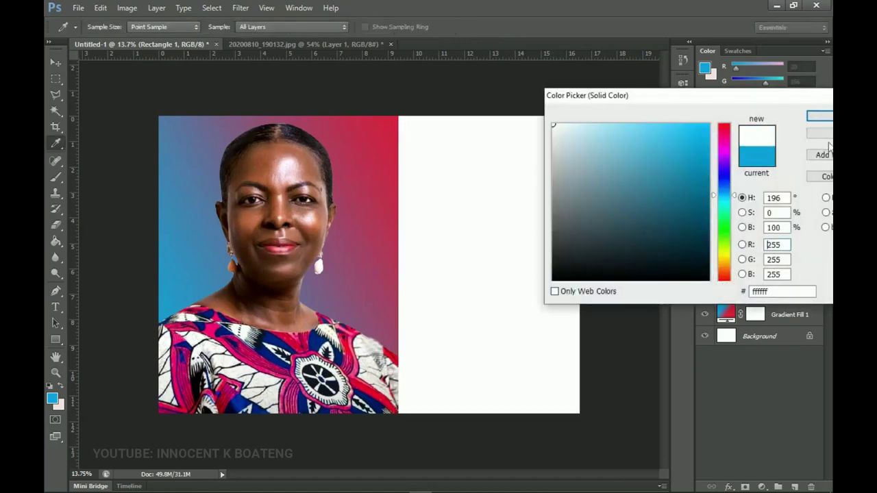
click(819, 115)
drag(552, 278, 542, 274)
key(shift+Left)
key(shift+Left)
key(shift+Left)
- Place the "retro style dotted background" image from the Election Flyer 2 folder into the flyer
mouse_move(243, 489)
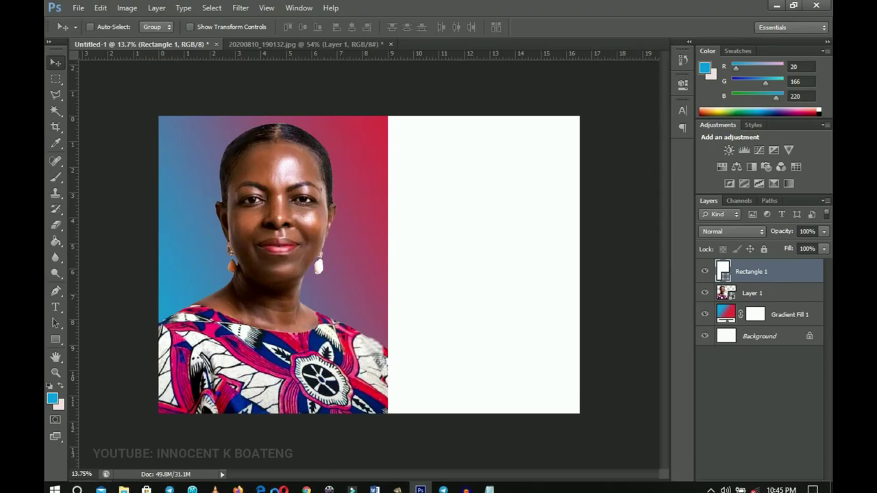
click(125, 485)
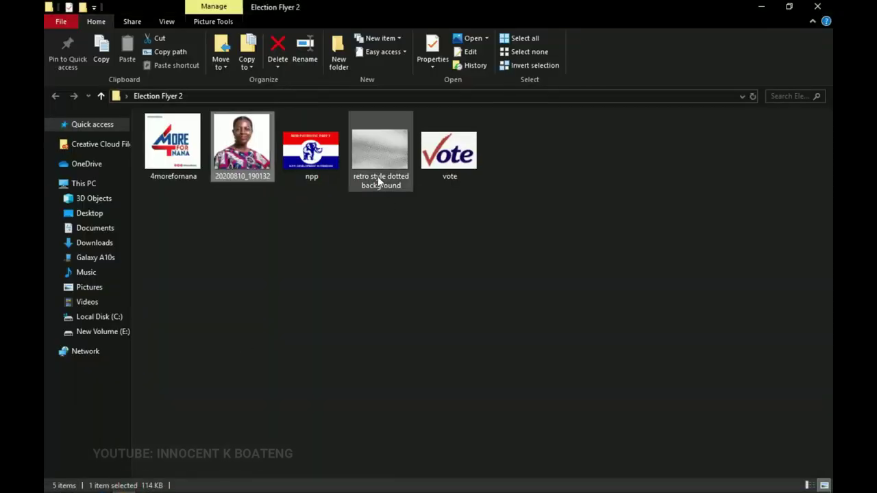
drag(384, 162, 436, 484)
drag(430, 437, 450, 317)
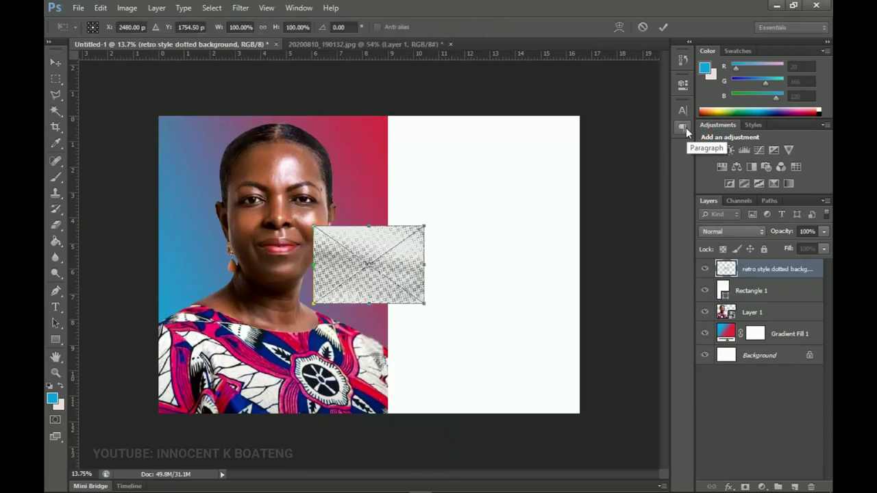
- Rotate the dotted background 90° clockwise, enlarge it to the flyer's full height and position it over the white panel
right_click(404, 267)
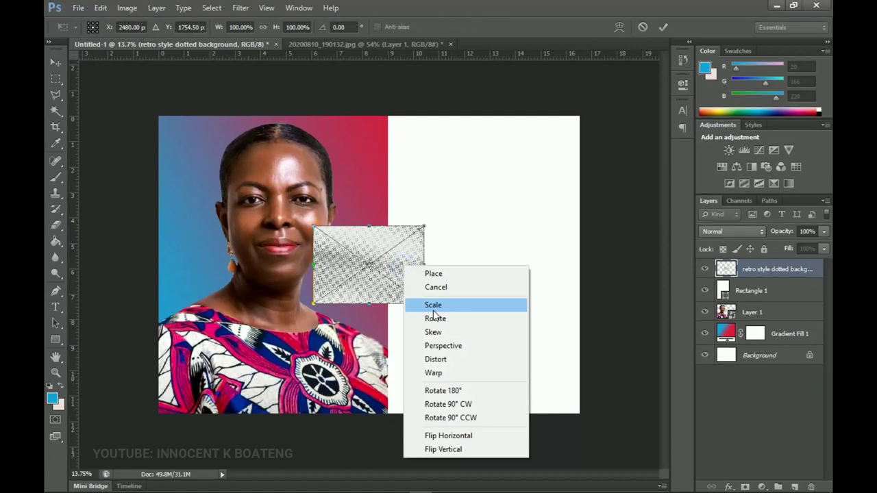
click(457, 405)
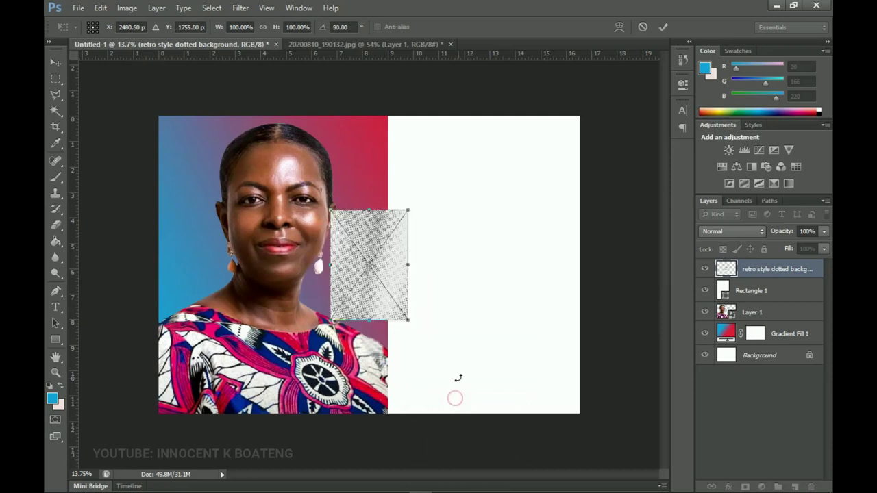
drag(408, 322, 506, 393)
drag(444, 282, 552, 277)
key(Return)
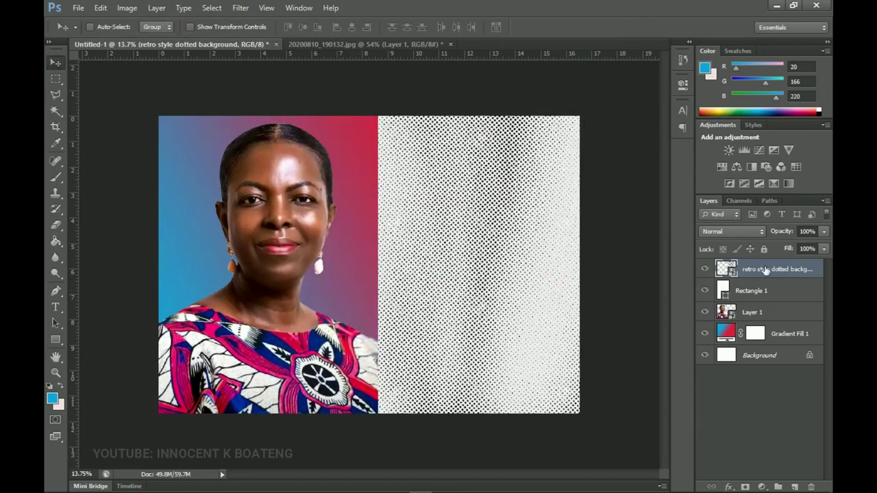
- Clip the dotted background layer to the white rectangle and rasterize it
right_click(765, 269)
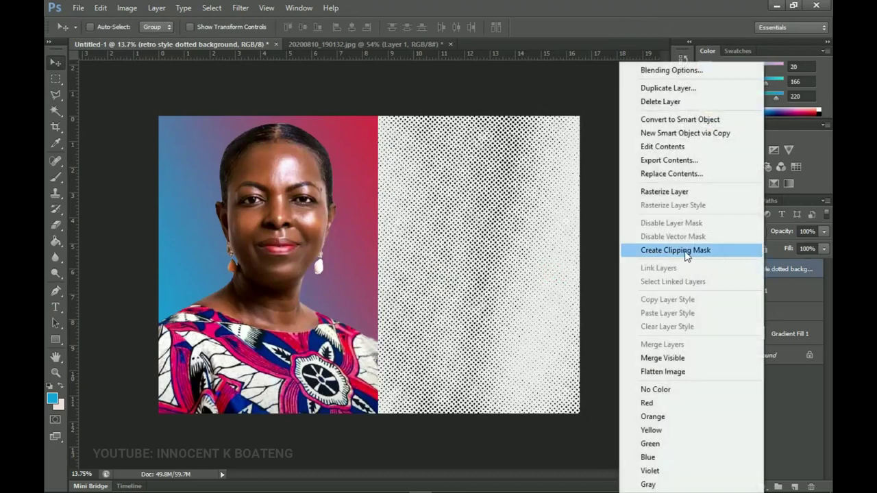
click(685, 252)
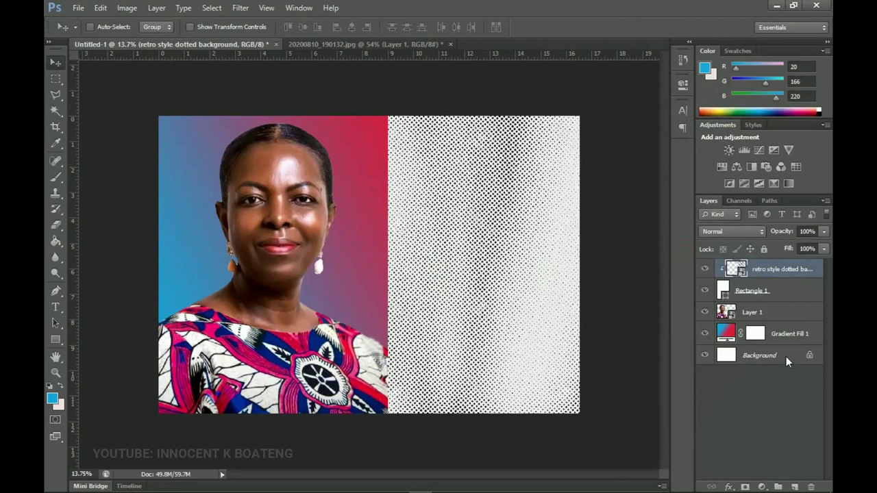
right_click(766, 268)
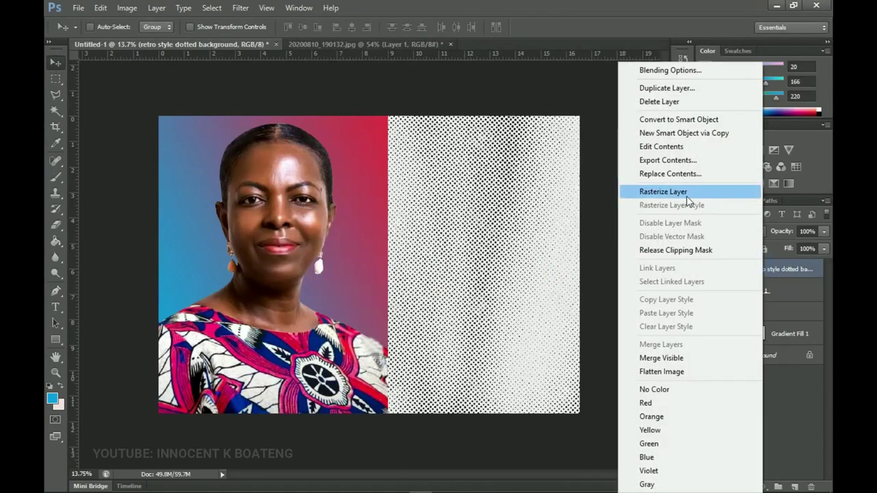
click(687, 194)
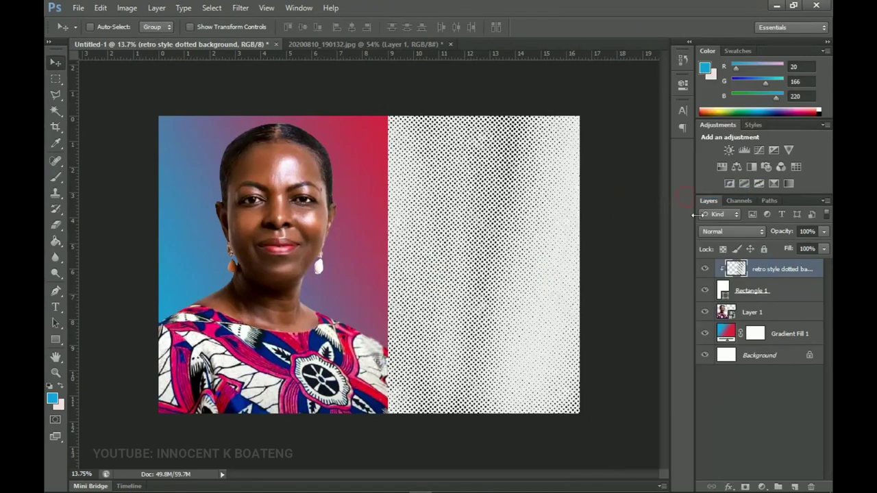
- Apply a Gaussian Blur with a 7.8-pixel radius to the dotted background layer
click(240, 8)
mouse_move(357, 134)
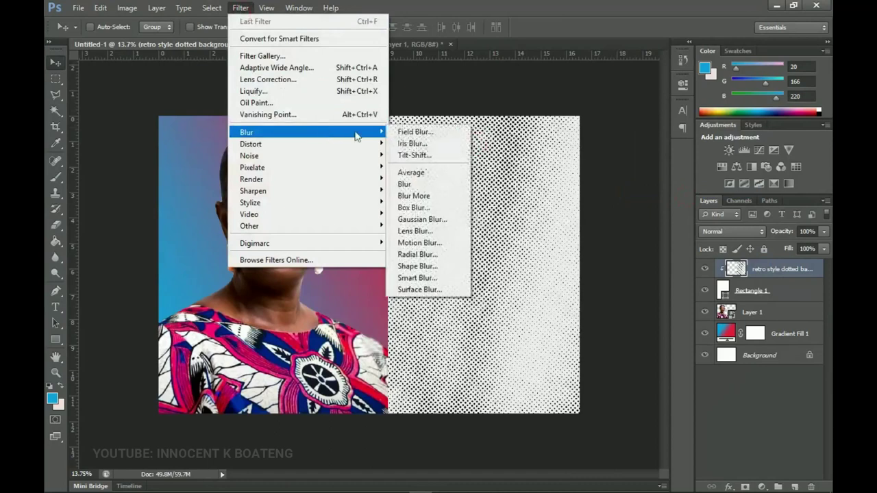
click(427, 219)
mouse_move(596, 294)
mouse_down()
mouse_move(607, 294)
mouse_move(597, 291)
mouse_up()
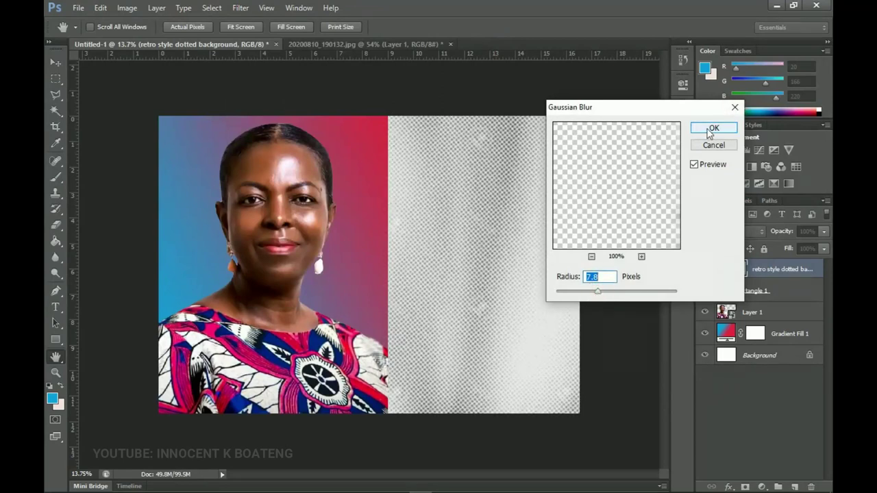
click(712, 129)
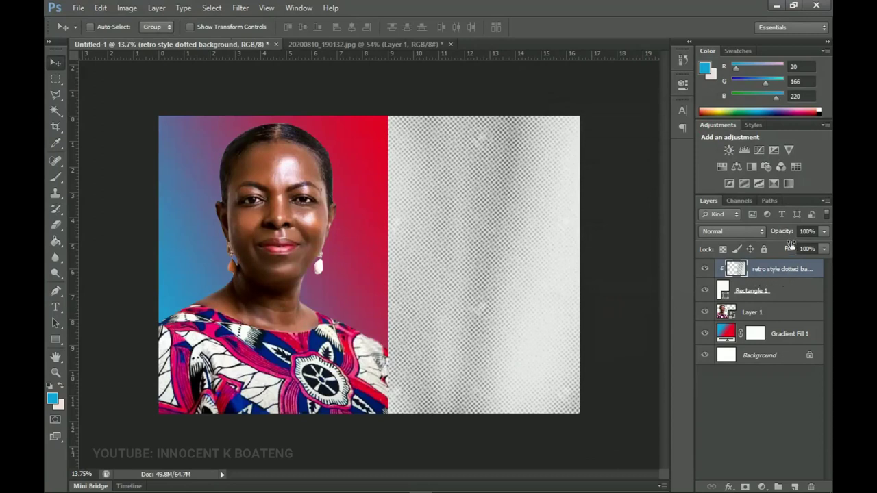
- Lower the dotted background layer's opacity to 13%
drag(783, 232, 746, 243)
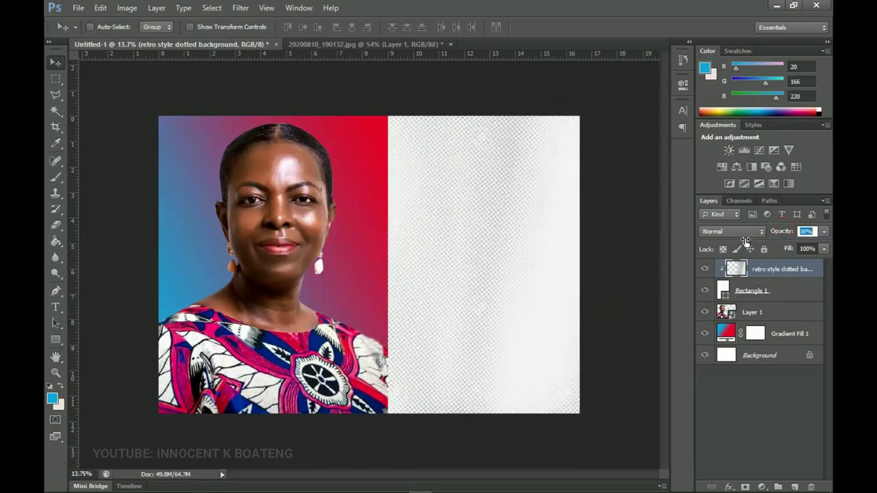
drag(740, 241, 738, 242)
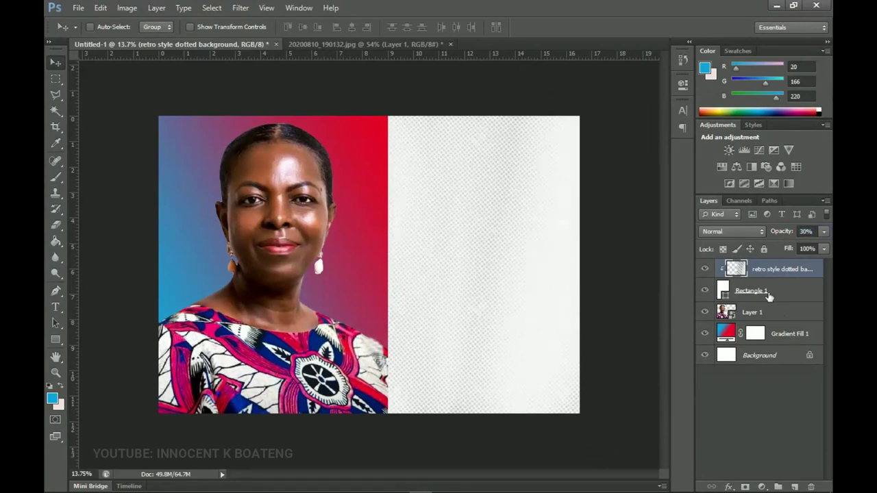
click(814, 231)
text(1)
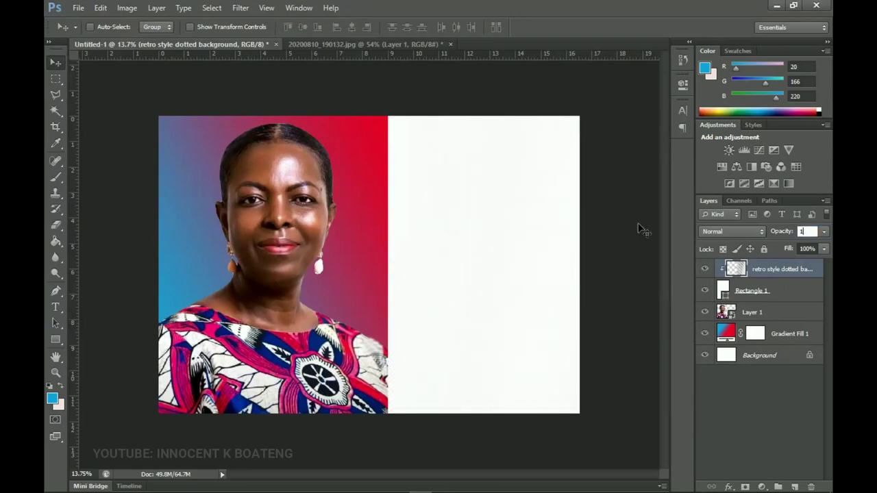
text(03)
key(Return)
- Examine the faint dotted texture on the white panel up close and in the full flyer
key(z)
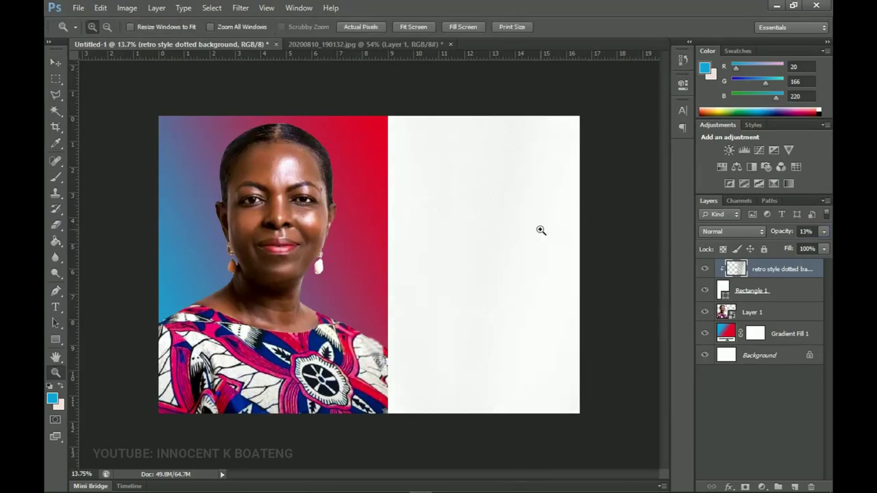
click(539, 229)
click(540, 230)
scroll(539, 230, up, 2)
scroll(461, 254, right, 3)
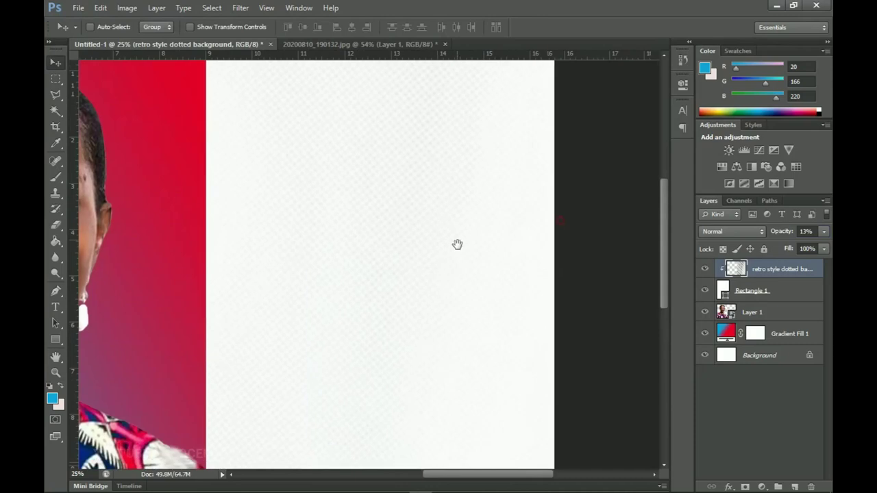
scroll(353, 368, left, 2)
key(z)
alt+click(501, 260)
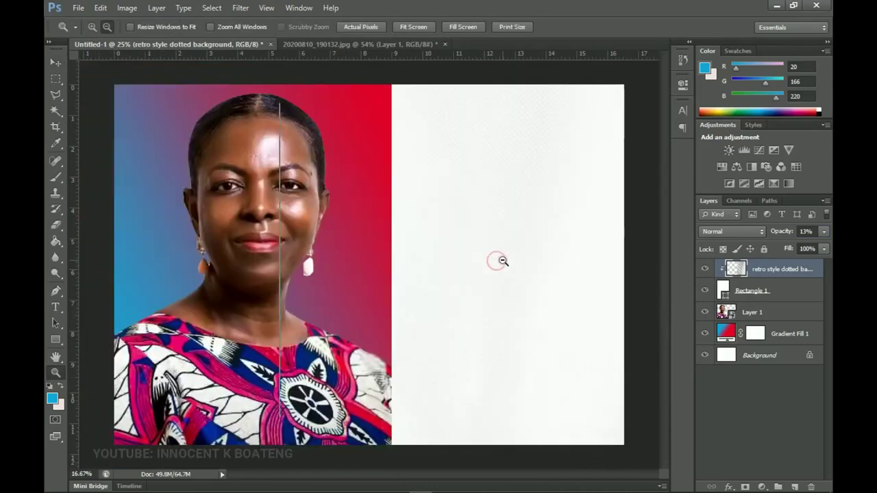
alt+click(502, 261)
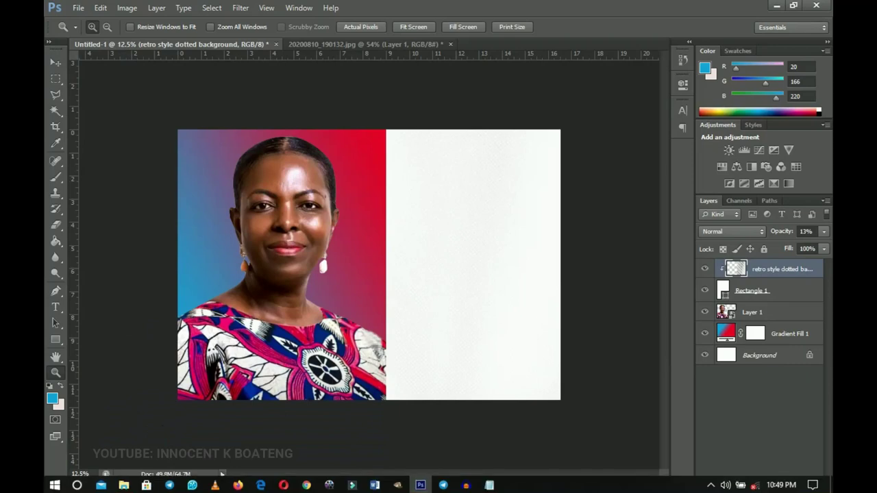
- Place the npp flag image from the Election Flyer 2 folder, scaled down near the top of the white panel
click(123, 483)
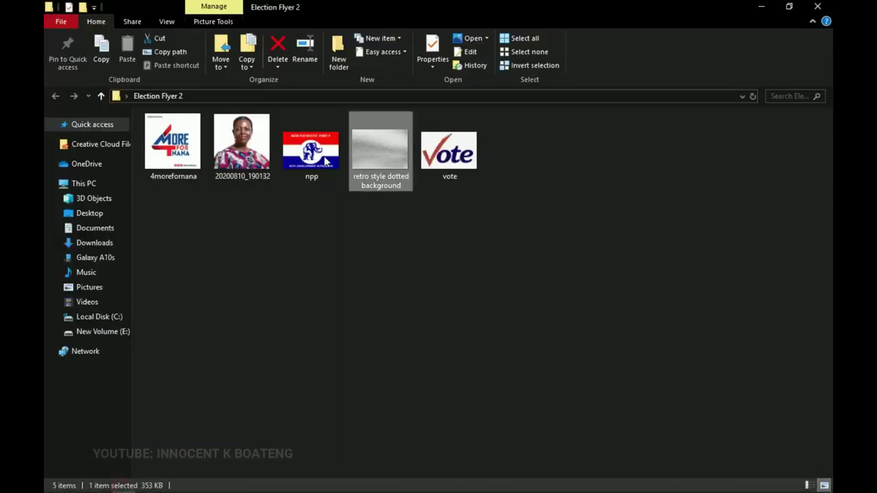
click(325, 160)
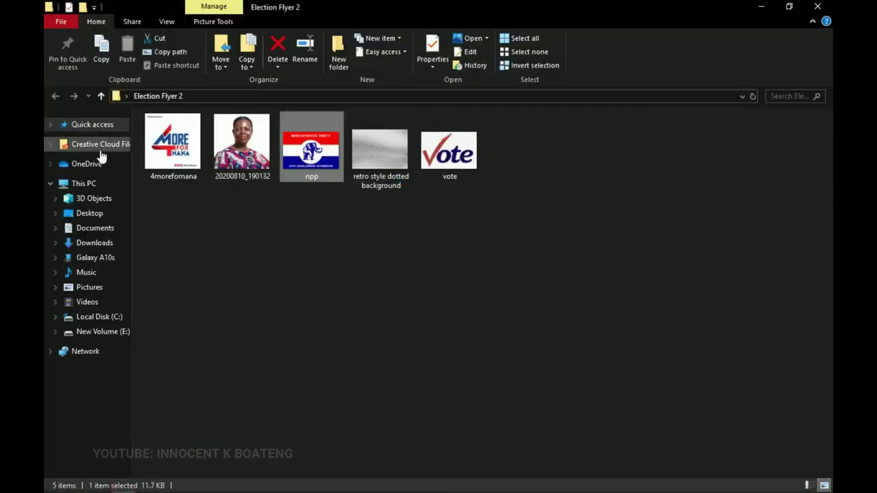
click(191, 154)
drag(311, 154, 399, 270)
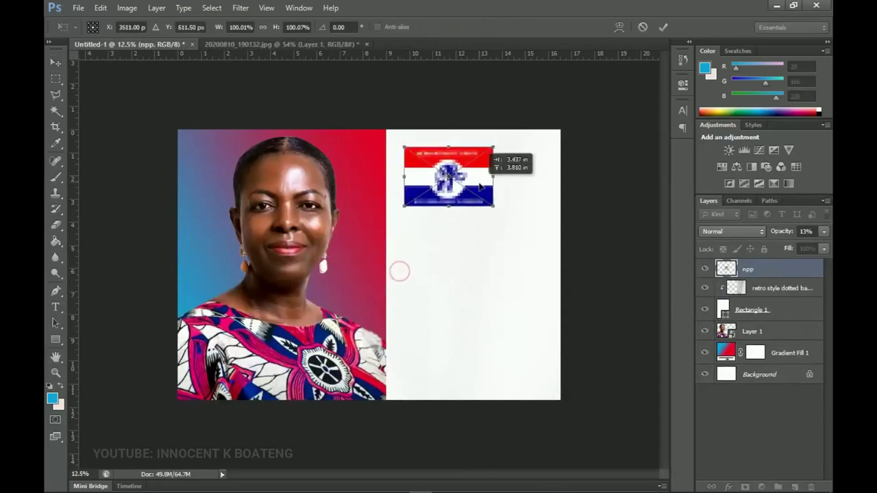
drag(499, 203, 473, 197)
drag(474, 204, 476, 173)
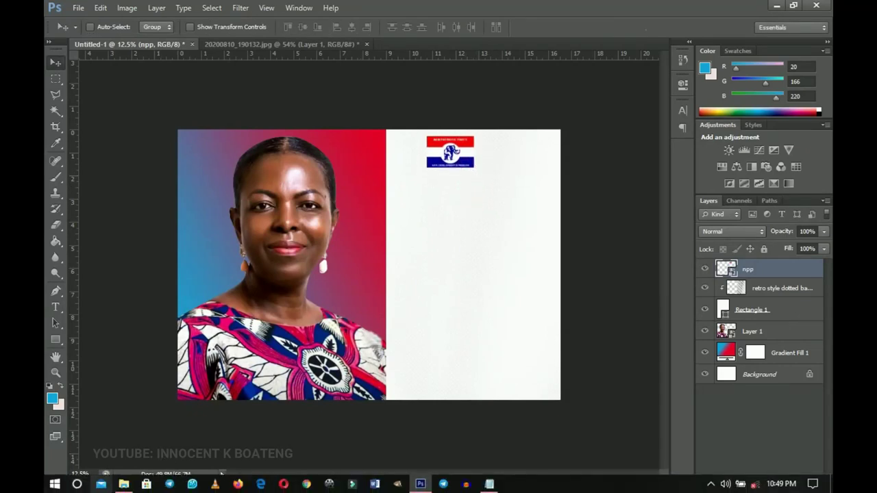
- Open the 4morefornana image as its own document and convert its background into the regular layer Layer 0
click(123, 485)
drag(172, 152, 753, 367)
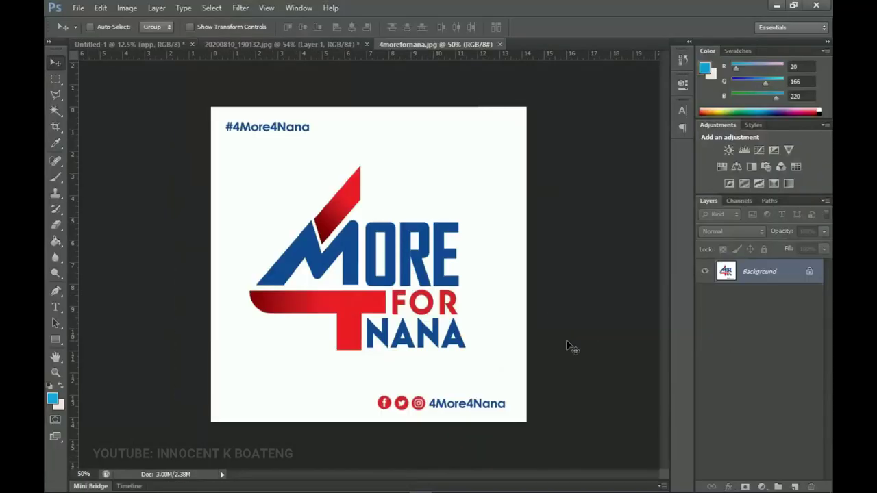
double_click(767, 271)
click(544, 148)
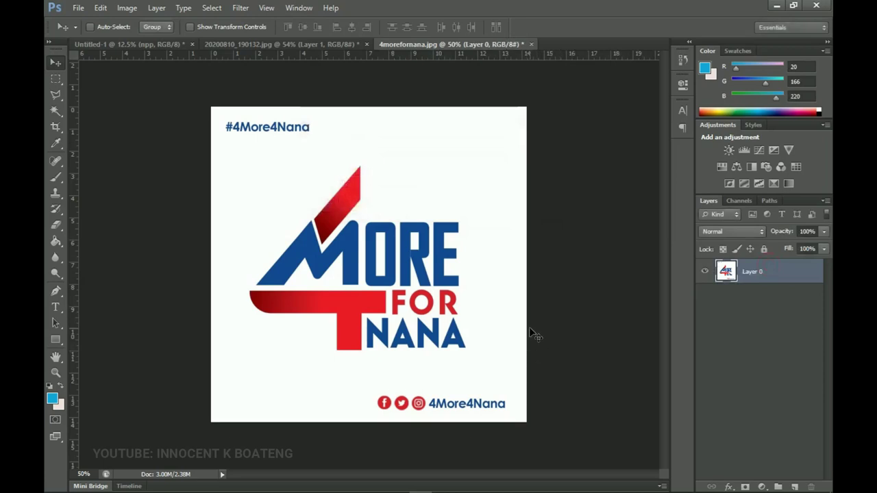
- Crop the 4morefornana image to the main logo, cutting off the hashtag above and the social media handles below
key(c)
drag(370, 424, 370, 406)
drag(365, 115, 368, 145)
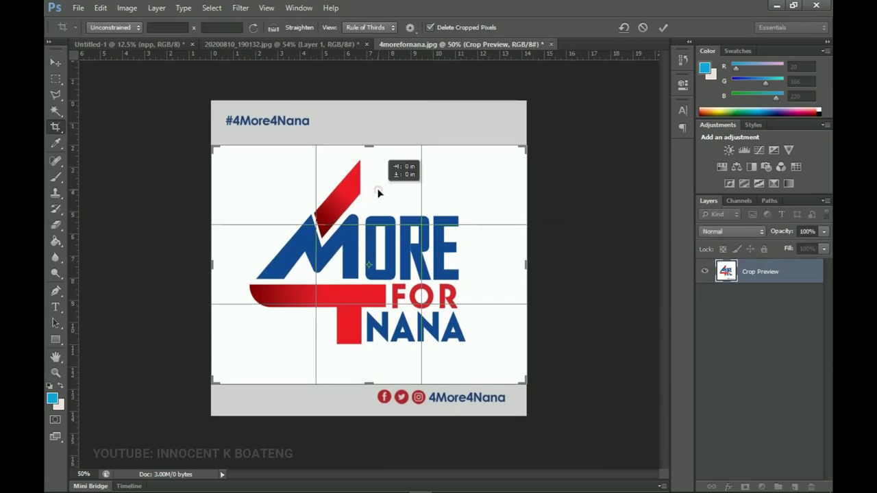
key(Return)
- Remove the white background around the 4 More for Nana logo and inside its letters with the Magic Wand
key(w)
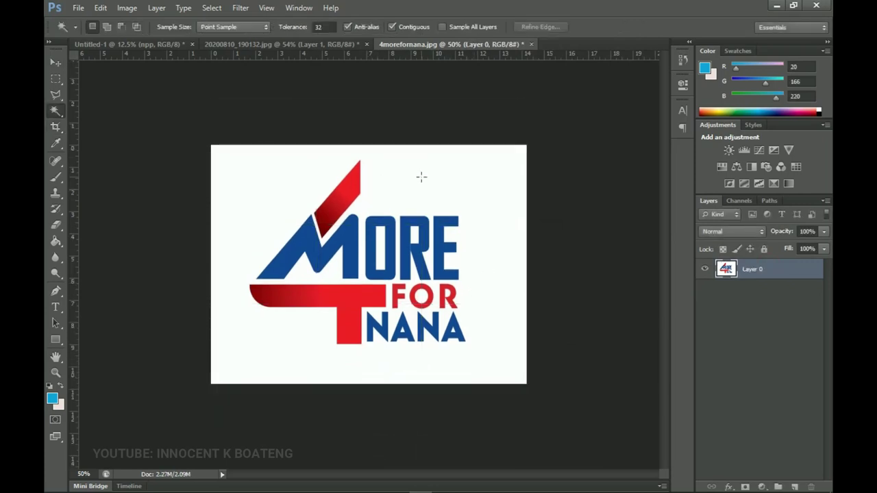
right_click(55, 116)
click(98, 121)
click(274, 190)
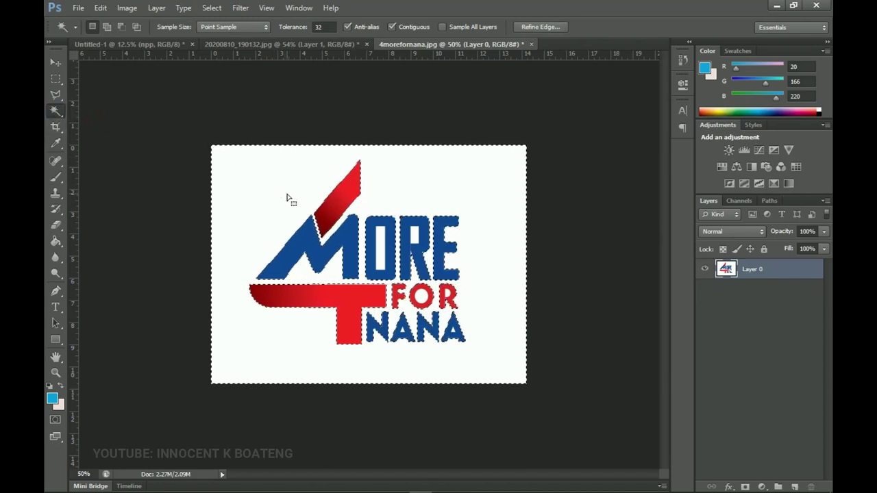
key(Delete)
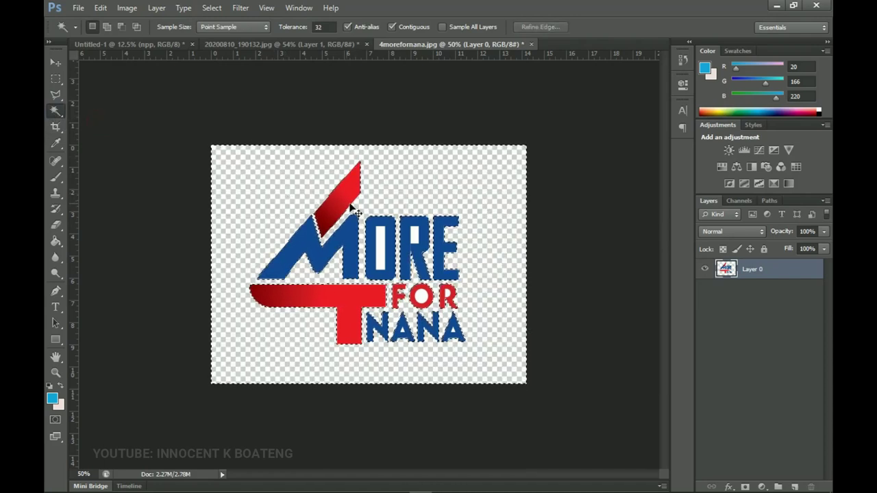
click(380, 255)
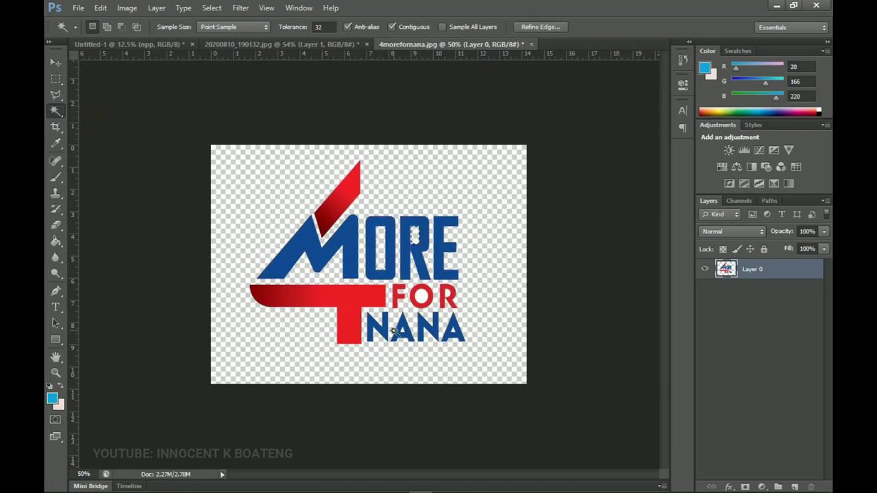
key(ctrl+d)
- Convert the cut-out 4 More for Nana logo to a smart object and move it into the Untitled-1 flyer
right_click(773, 292)
click(711, 142)
key(v)
drag(439, 192, 511, 172)
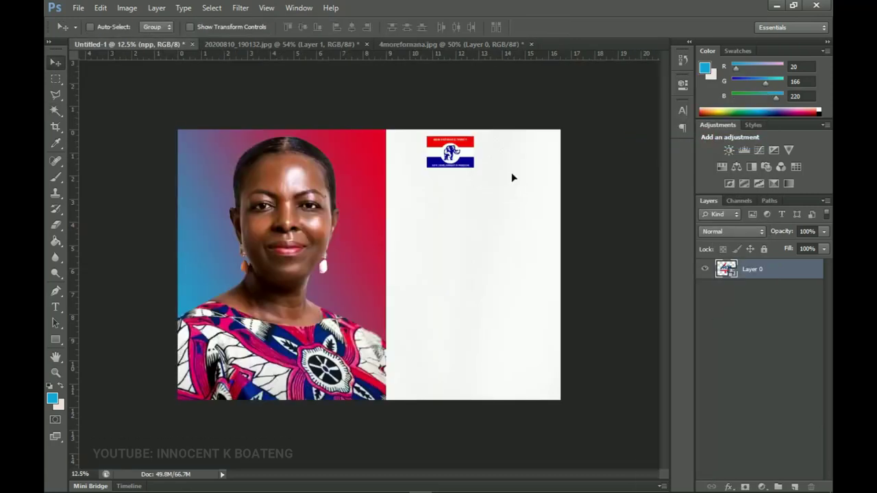
- Scale the 4 More for Nana logo down and position it directly to the right of the party flag
key(z)
click(511, 172)
click(511, 174)
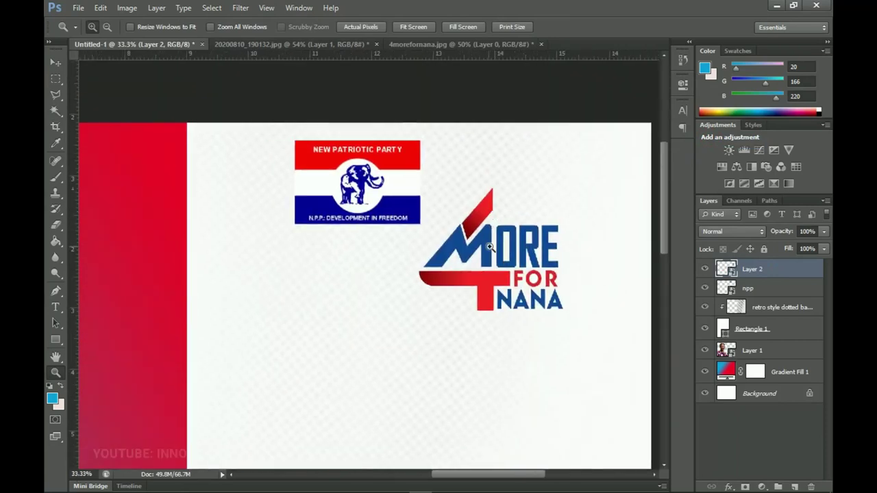
key(v)
drag(491, 246, 510, 198)
key(ctrl+t)
drag(575, 251, 522, 205)
key(Return)
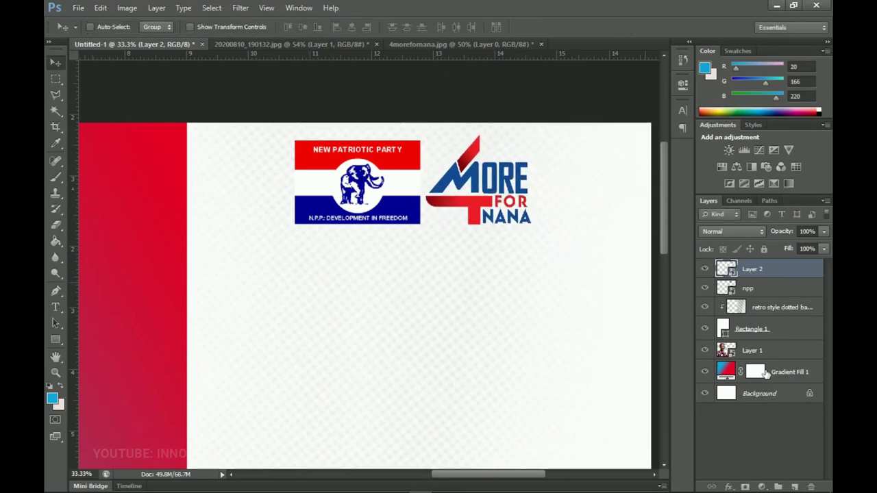
- Shift the party flag and the 4 More for Nana logo together slightly to the right on the white panel
ctrl+click(784, 294)
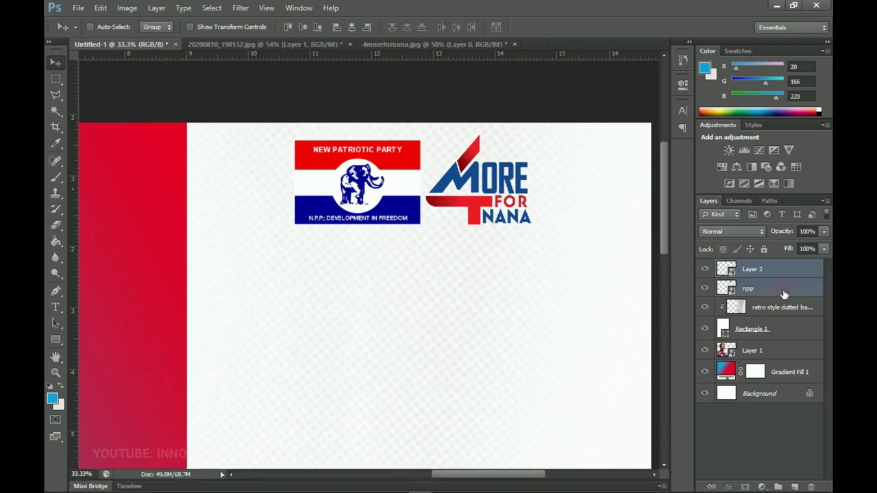
key(shift+Right)
key(shift+Right)
key(shift+Right)
key(shift+Right)
key(shift+Right)
key(shift+Right)
key(z)
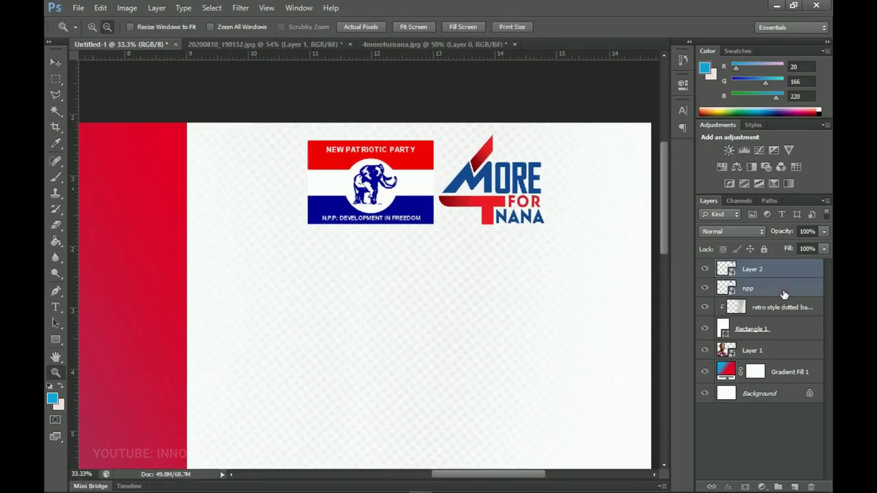
alt+click(403, 261)
key(v)
drag(431, 254, 480, 179)
drag(476, 227, 548, 236)
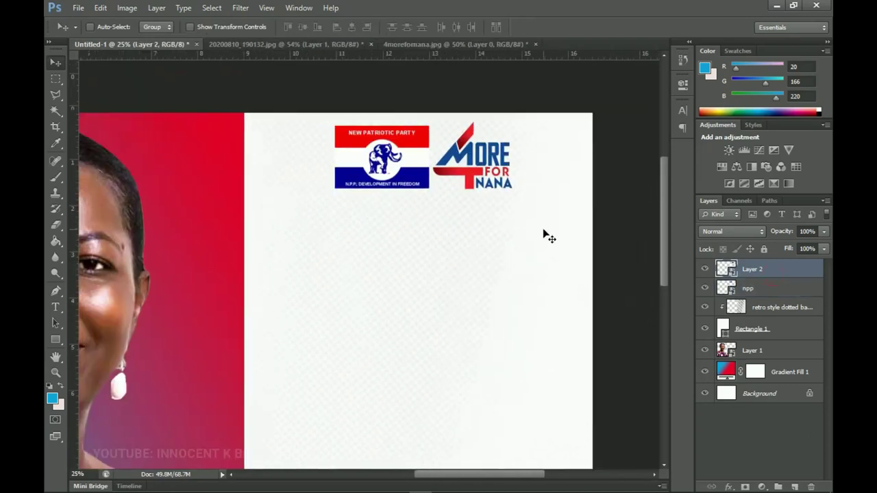
- Open the vote image as its own document and convert its background into the regular layer Layer 0
click(123, 480)
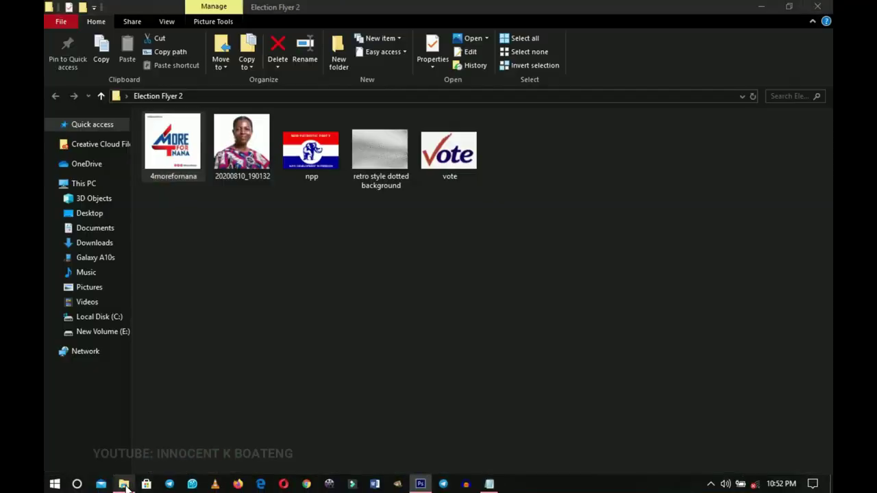
drag(457, 159, 575, 268)
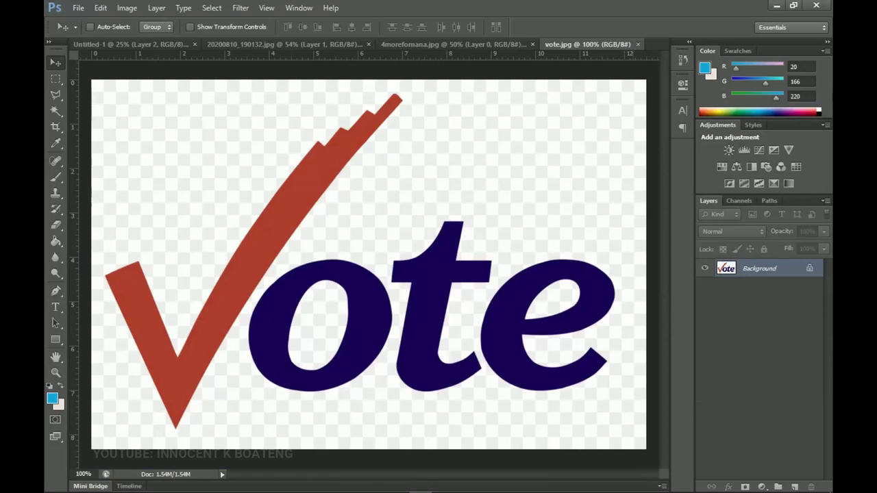
double_click(764, 274)
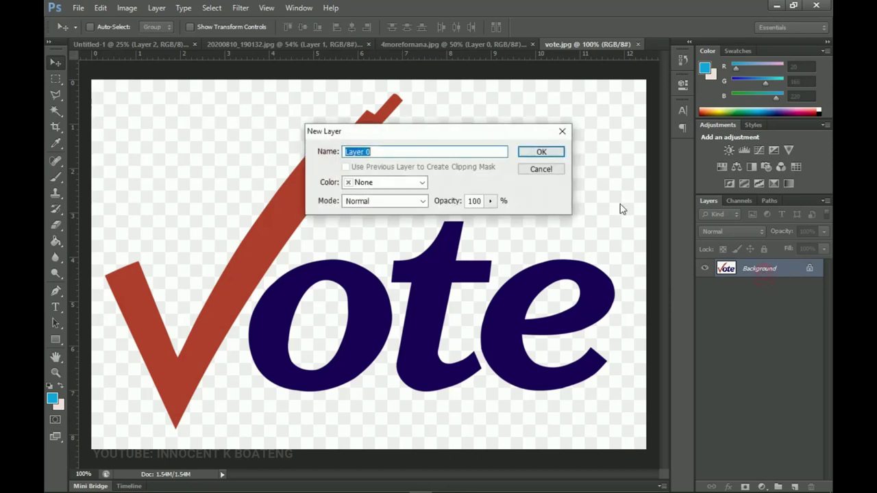
click(541, 156)
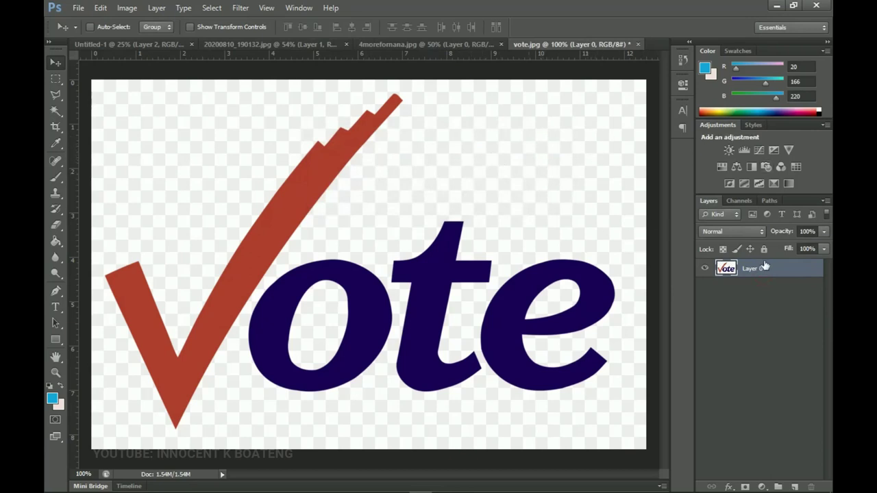
- Delete the fake checkered background around the Vote lettering and inside the o and e with the Magic Wand
click(56, 112)
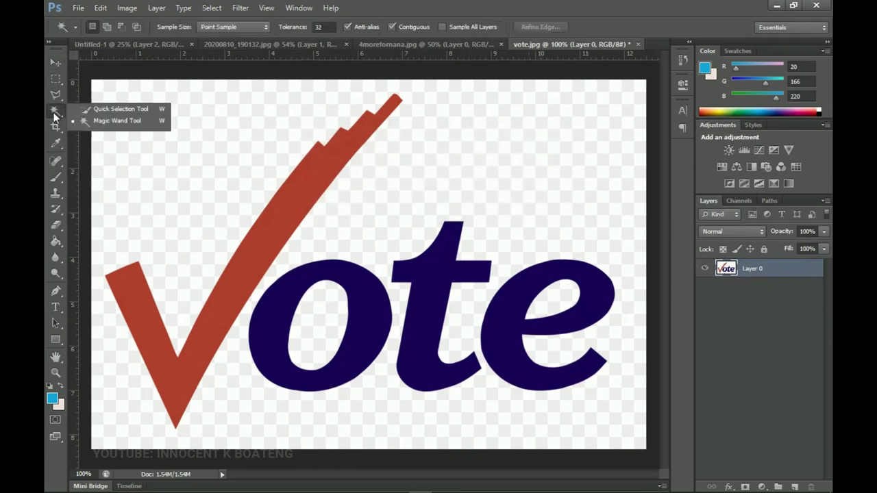
click(124, 122)
click(243, 182)
shift+click(329, 309)
shift+click(549, 294)
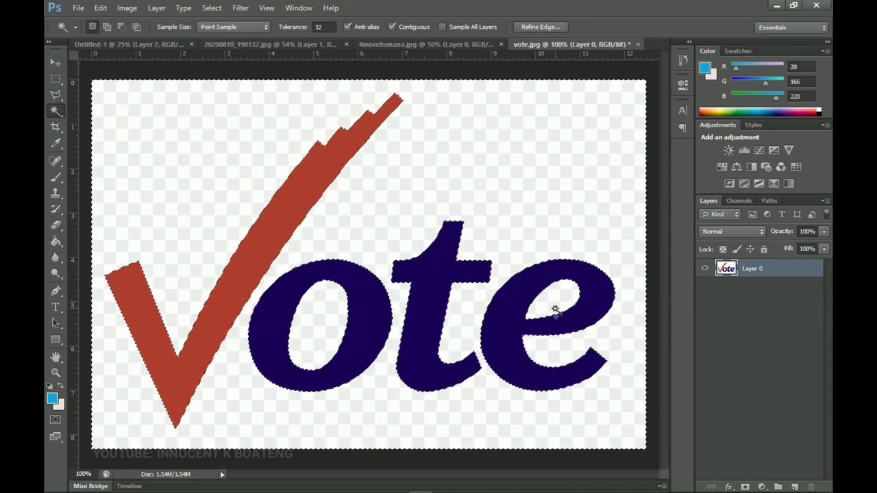
key(Delete)
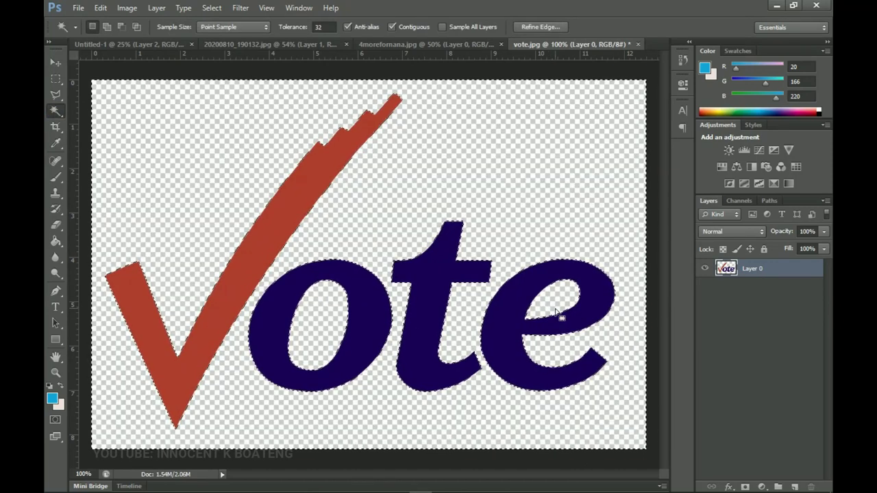
key(ctrl+d)
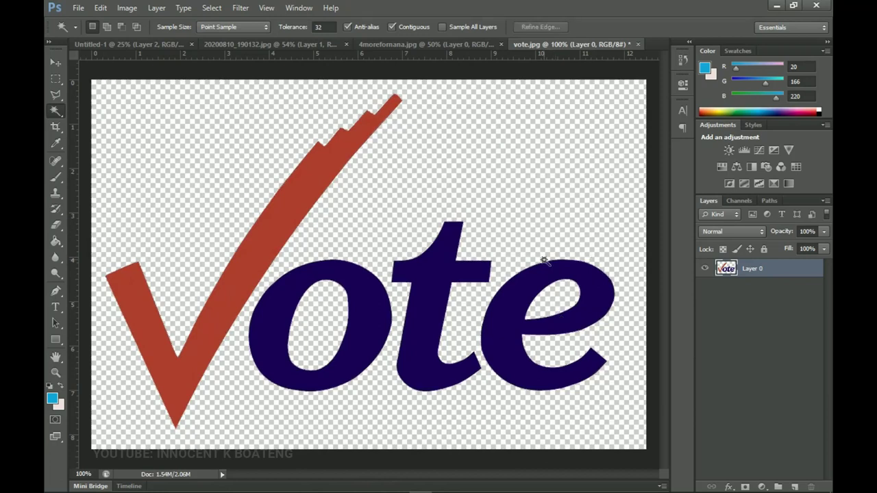
- Move the Vote graphic into the flyer and scale it down slightly on the white panel, below the party flag
key(v)
drag(562, 272, 414, 313)
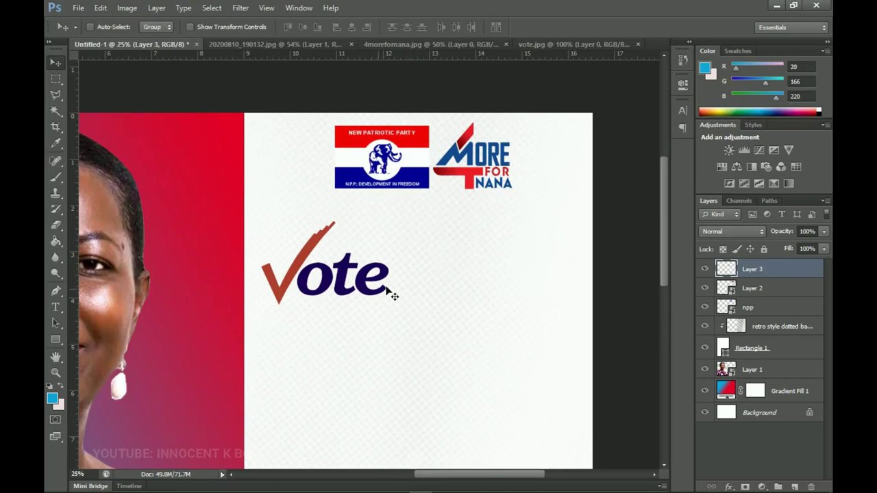
key(ctrl+t)
drag(391, 224, 372, 234)
key(Return)
- Add the text "HON." in 30 pt Akrobat Bold just below the Vote graphic
drag(377, 304, 399, 307)
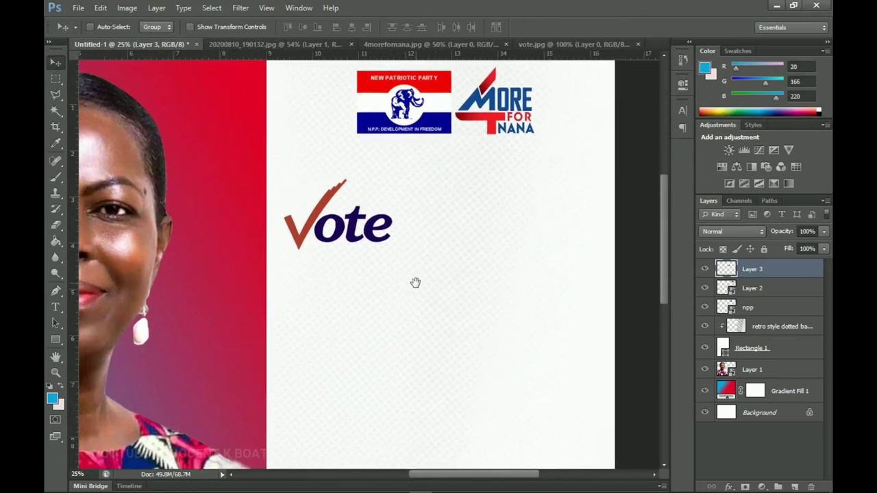
scroll(400, 287, down, 2)
drag(414, 254, 399, 324)
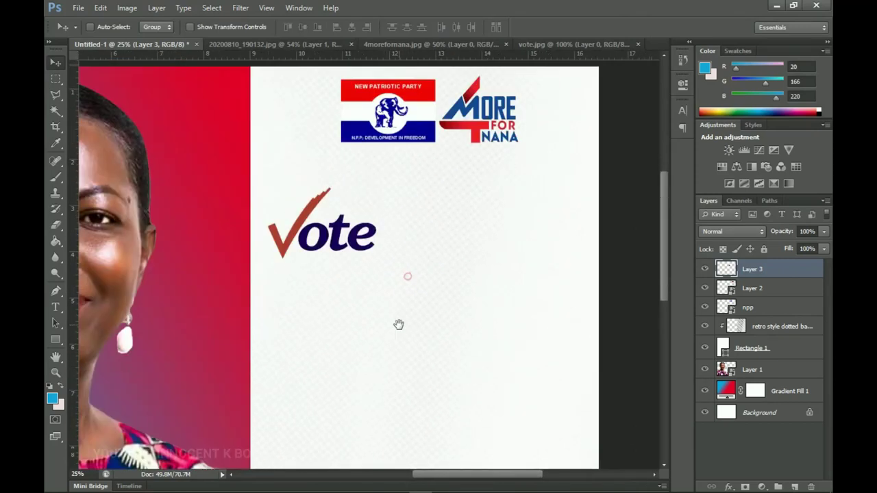
click(53, 310)
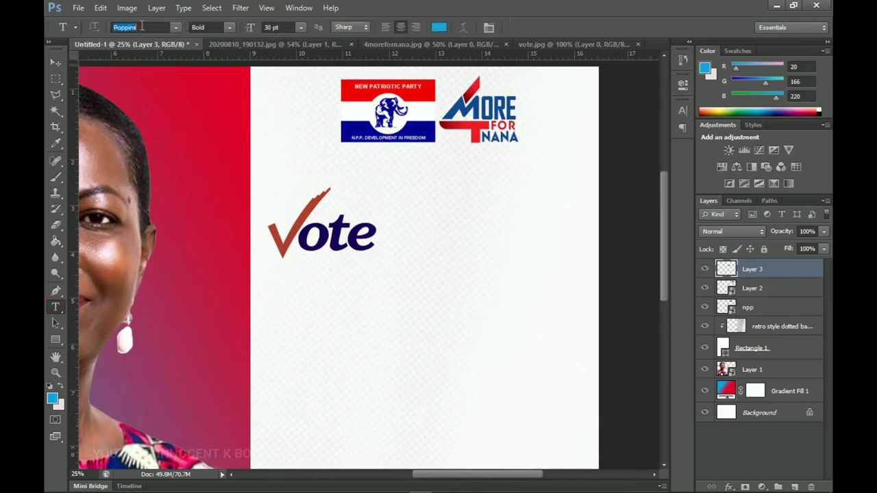
text(Akrobat)
click(331, 277)
text(HON.)
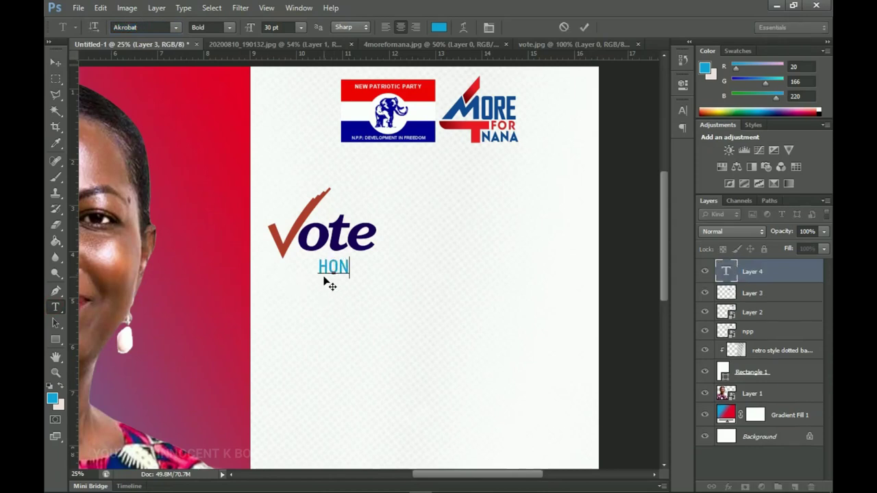
- Enlarge the "HON." text to about 52 pt under the Vote graphic
click(56, 62)
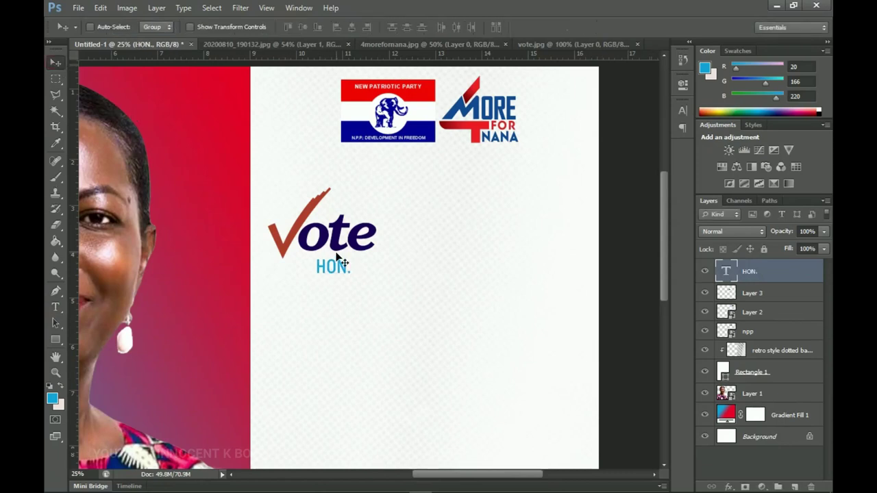
key(ctrl+t)
mouse_move(357, 280)
mouse_down()
mouse_move(372, 286)
mouse_move(365, 287)
mouse_up()
key(Return)
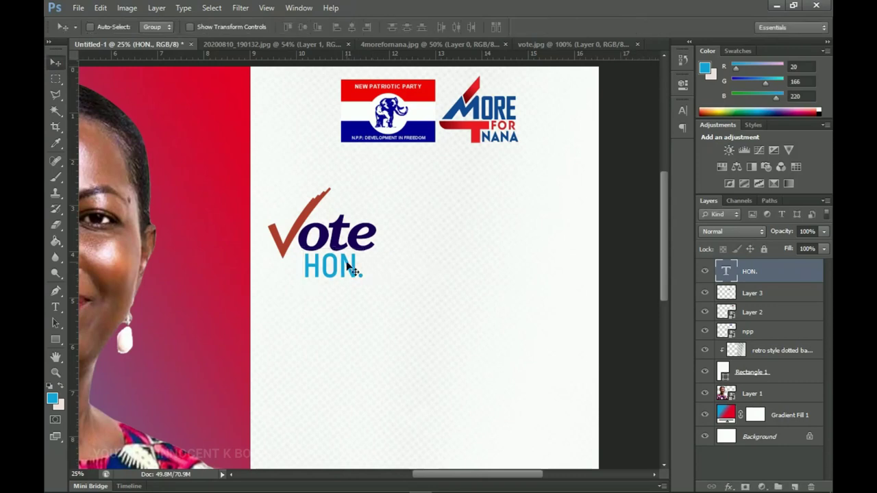
- Recolor the "HON." text dark blue (#01009a), sampled from the party flag's blue stripe
key(t)
click(346, 269)
key(ctrl+a)
click(439, 26)
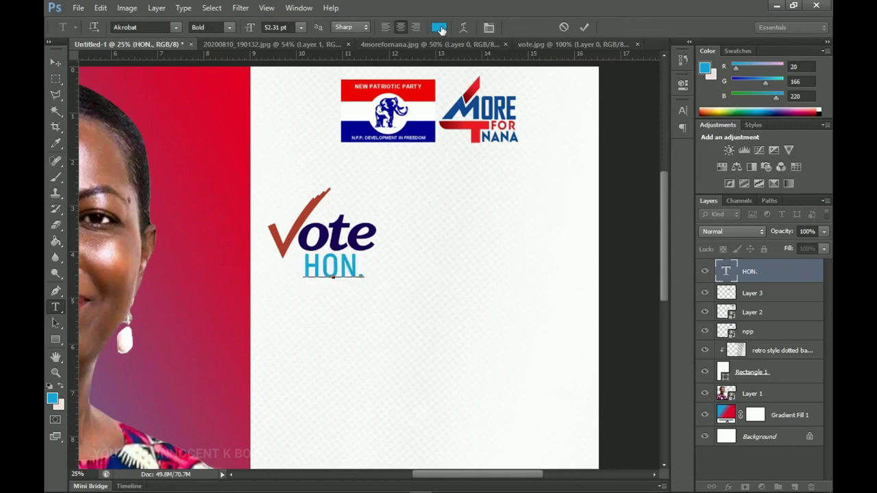
click(434, 126)
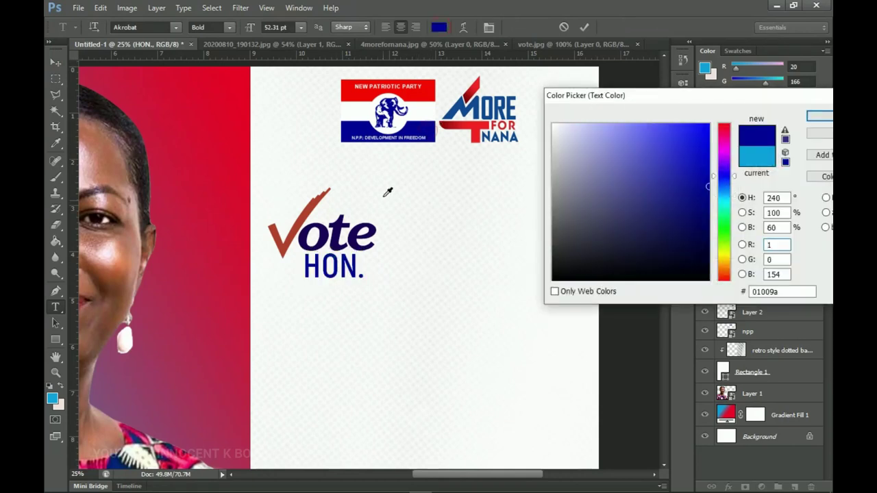
click(816, 117)
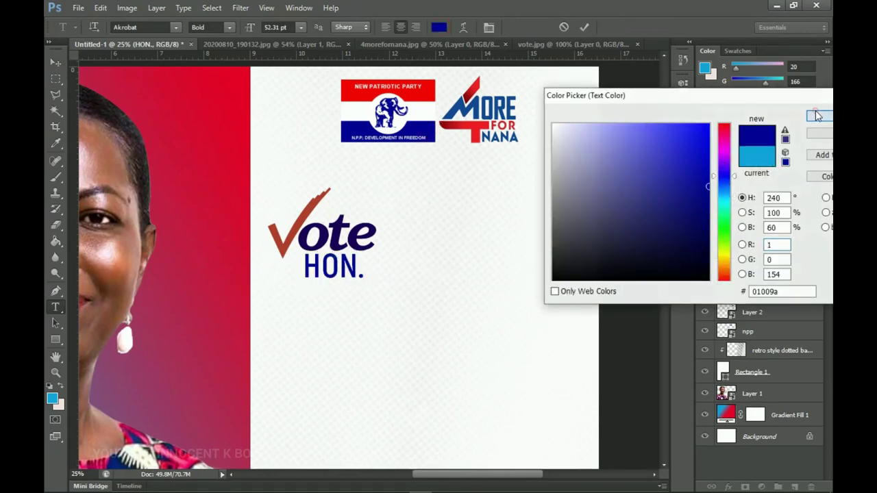
- Scale the Vote graphic down to about 74% and shift it right so that it sits above the "HON." text
click(55, 63)
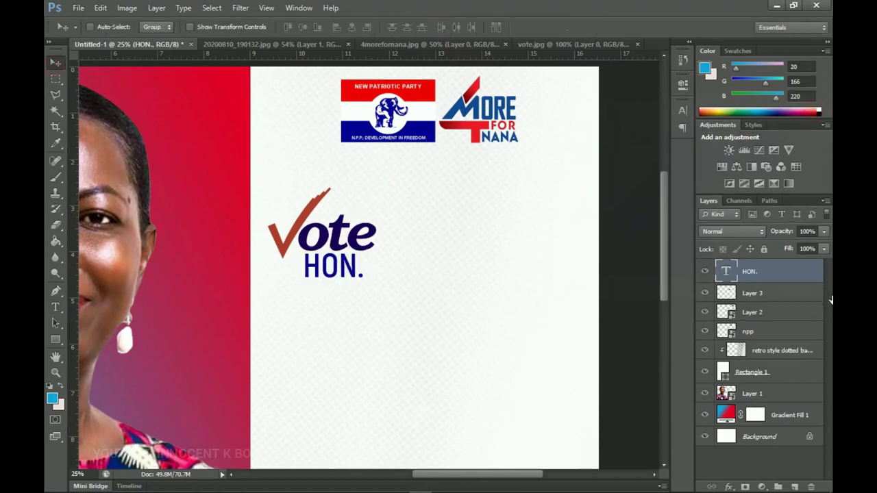
click(762, 292)
key(ctrl+t)
drag(375, 188, 338, 196)
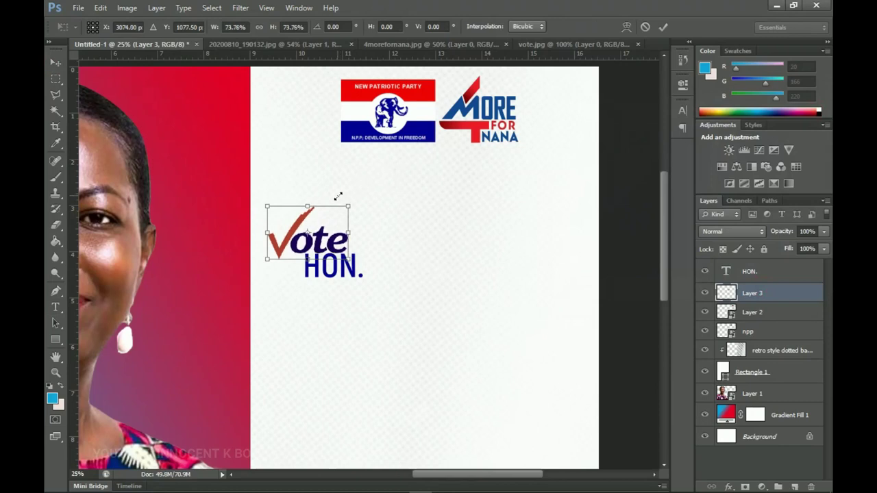
key(Return)
drag(334, 241, 349, 241)
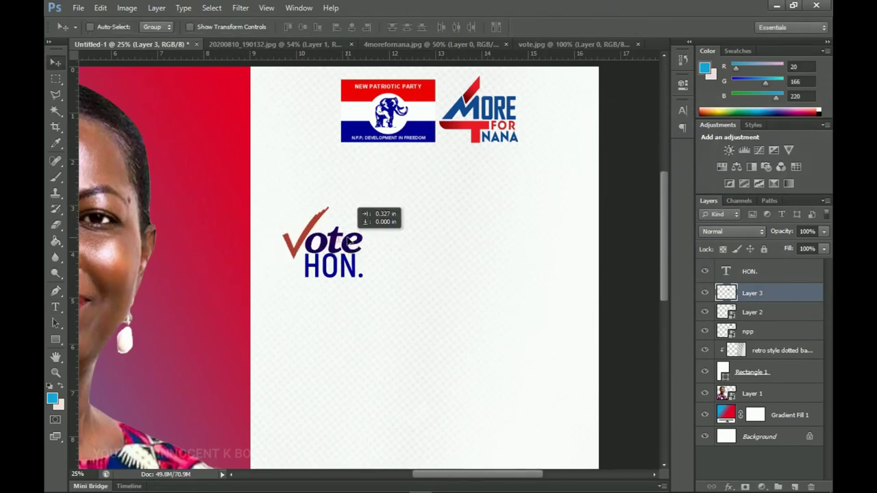
- Move the "HON." text slightly down and left so it clears the bottom of the Vote graphic
right_click(344, 268)
click(373, 277)
drag(368, 276, 345, 281)
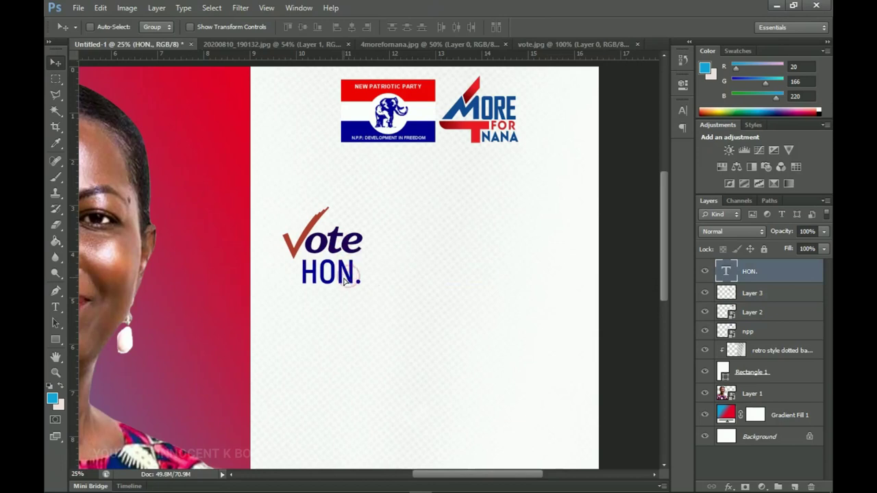
key(shift+Left)
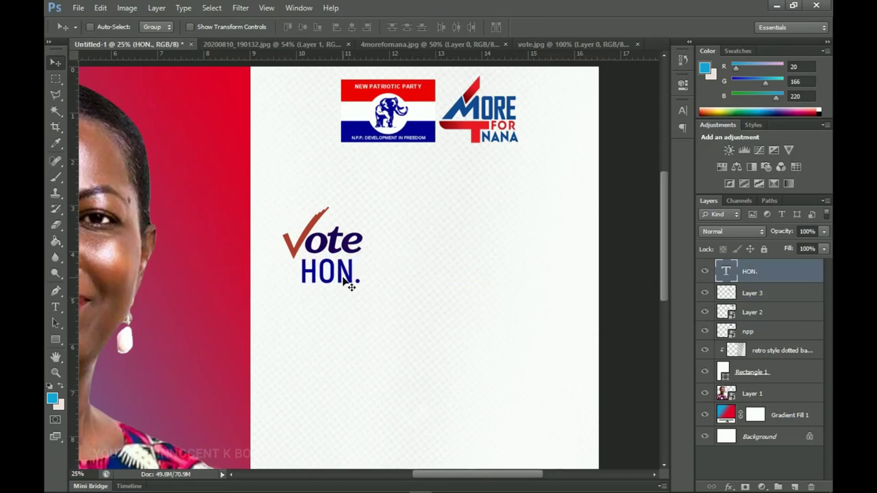
- Duplicate the "HON." text to its right and replace the copy's wording with the candidate's first name
key(ctrl+j)
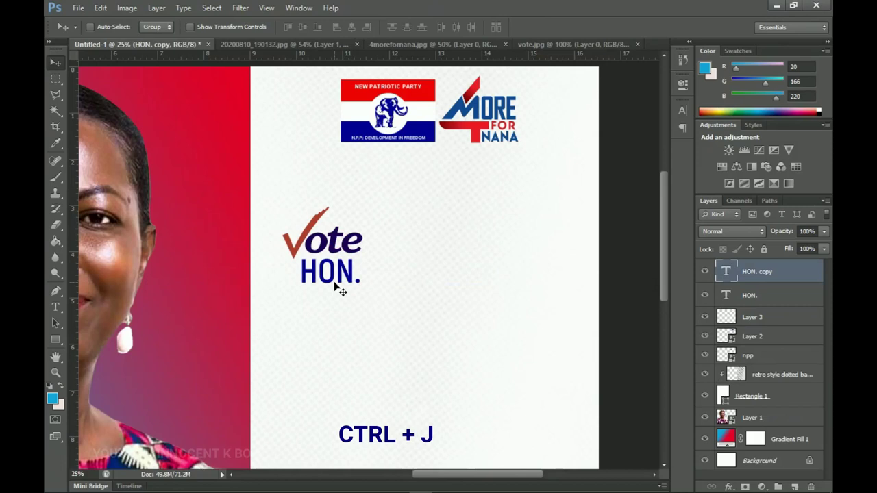
drag(343, 284, 432, 278)
key(t)
double_click(413, 276)
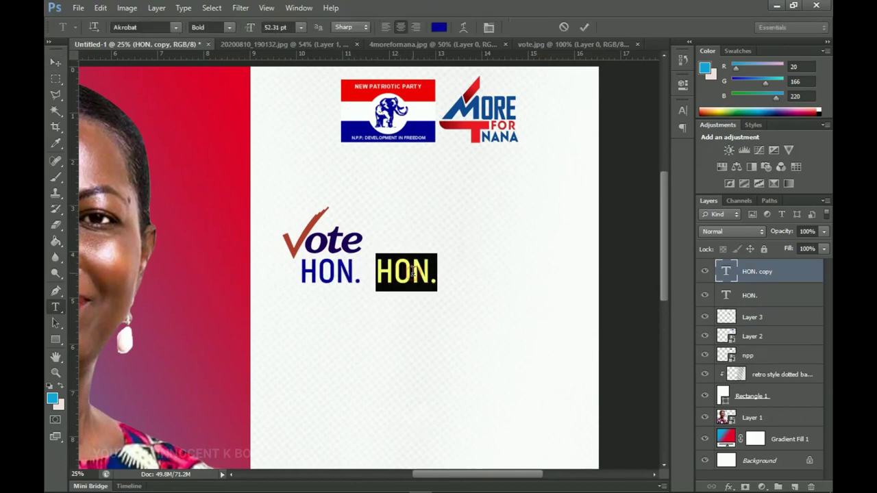
click(412, 277)
key(ctrl+a)
text(Lydia)
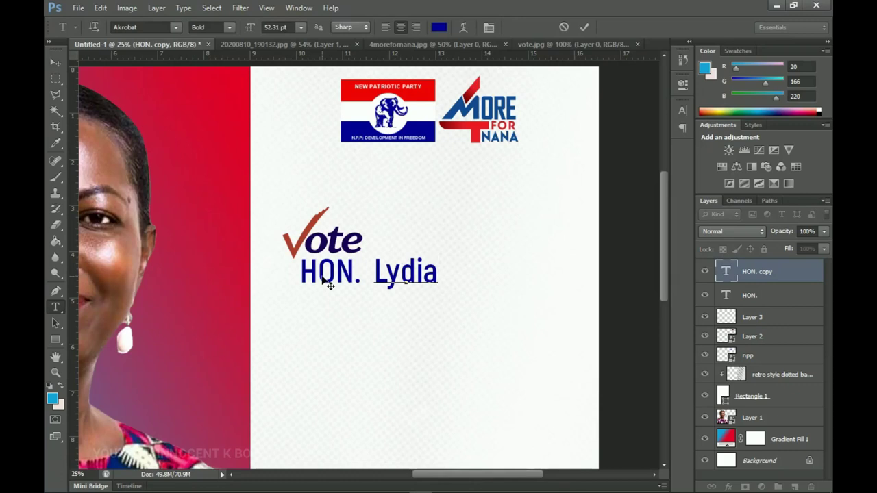
key(ctrl+Return)
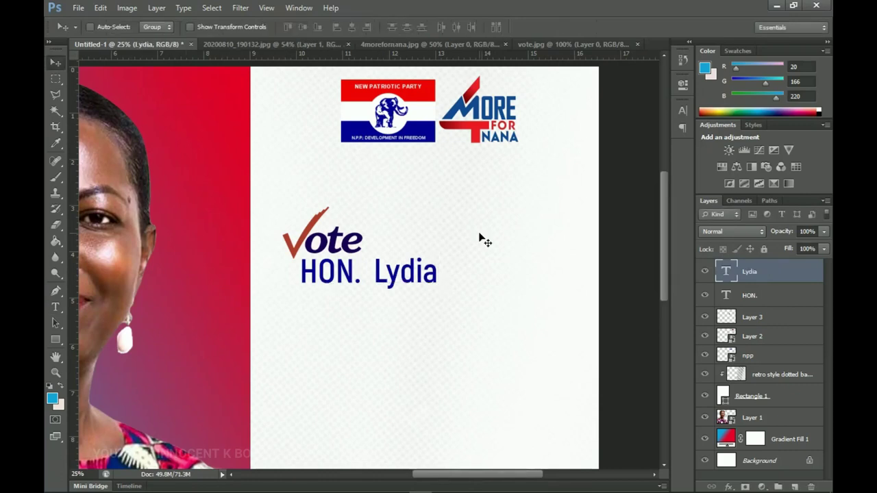
- Enlarge the first-name text to about 276% and place it close beside the Vote graphic and "HON."
key(ctrl+t)
drag(440, 253, 565, 214)
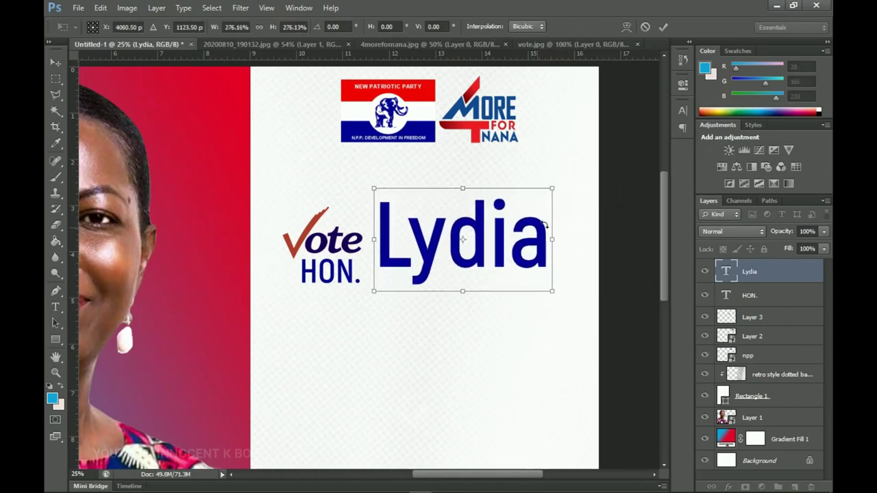
key(Return)
drag(523, 236, 512, 256)
- Set the first-name text's tracking to -40 and nudge it closer to the "HON." text
key(t)
click(483, 255)
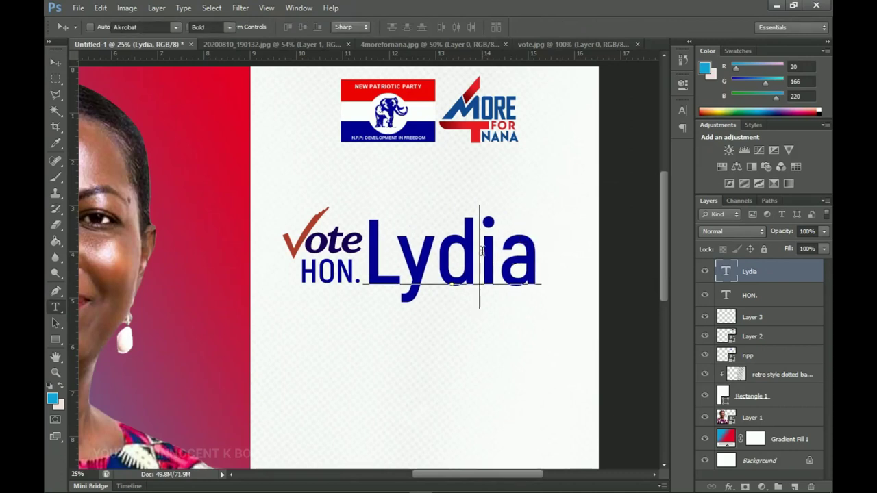
key(ctrl+a)
click(489, 27)
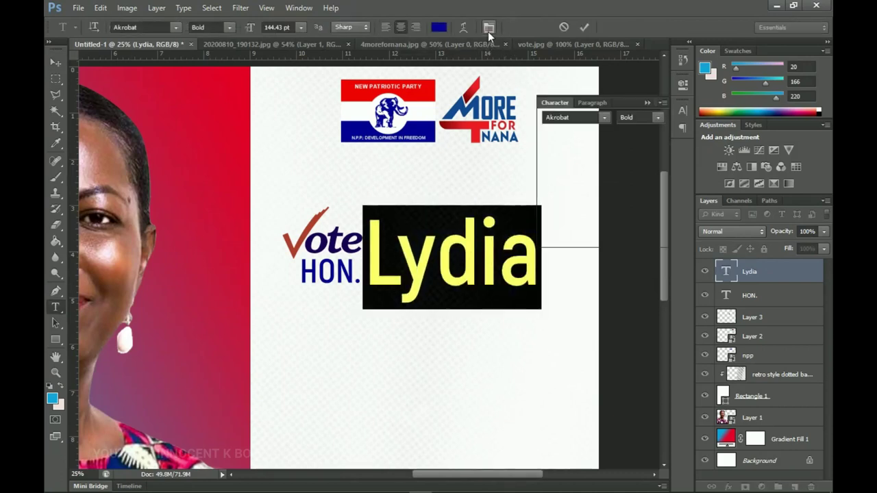
click(634, 150)
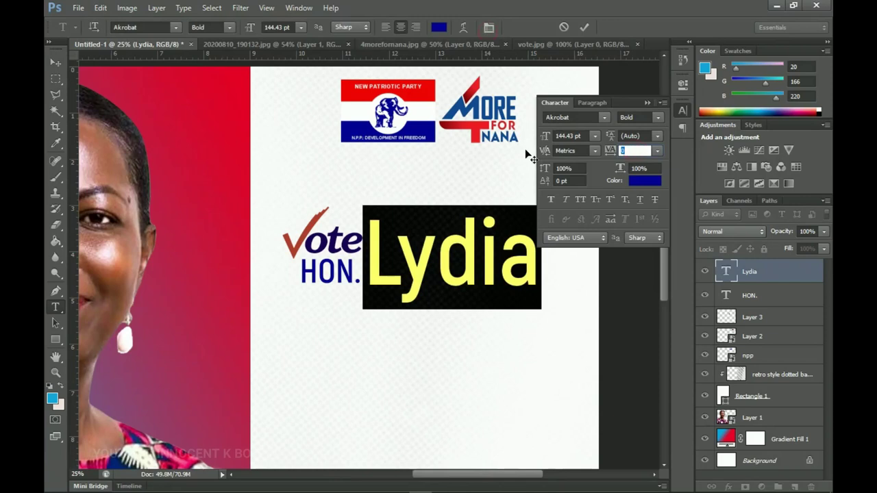
text(-40)
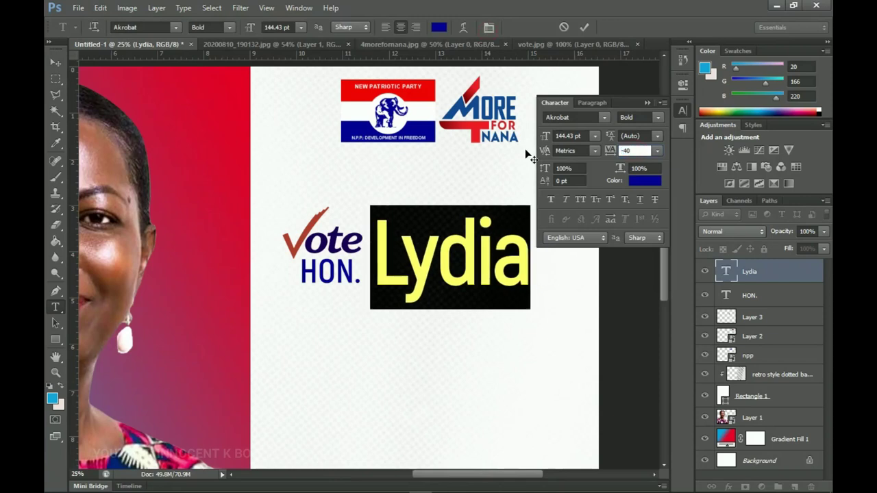
key(Return)
click(56, 62)
mouse_move(441, 277)
mouse_down()
mouse_move(449, 278)
mouse_move(434, 279)
mouse_up()
click(646, 104)
- Duplicate the first-name text layer and place the copy about 1.6 in straight below the original
scroll(437, 186, down, 5)
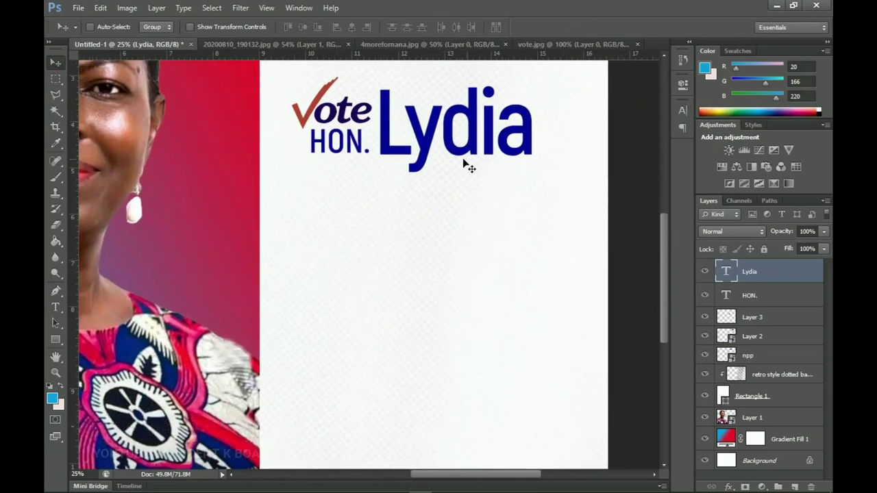
drag(407, 206, 406, 261)
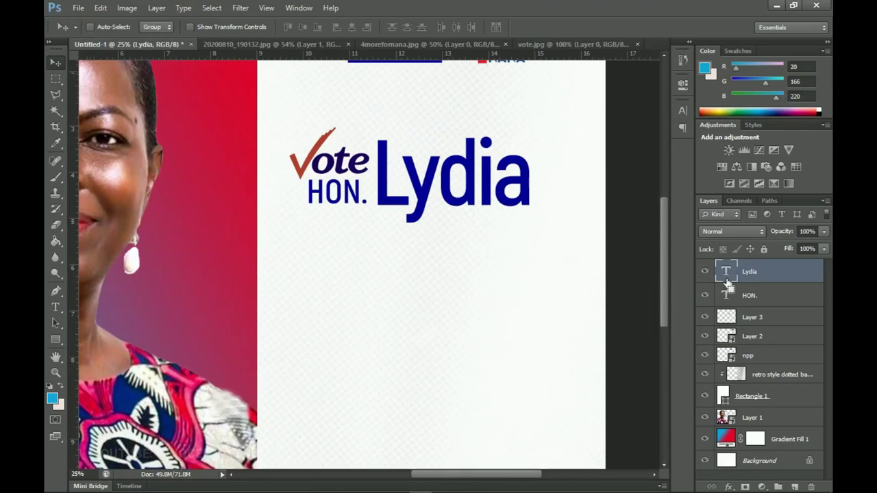
drag(728, 282, 577, 229)
drag(479, 179, 483, 251)
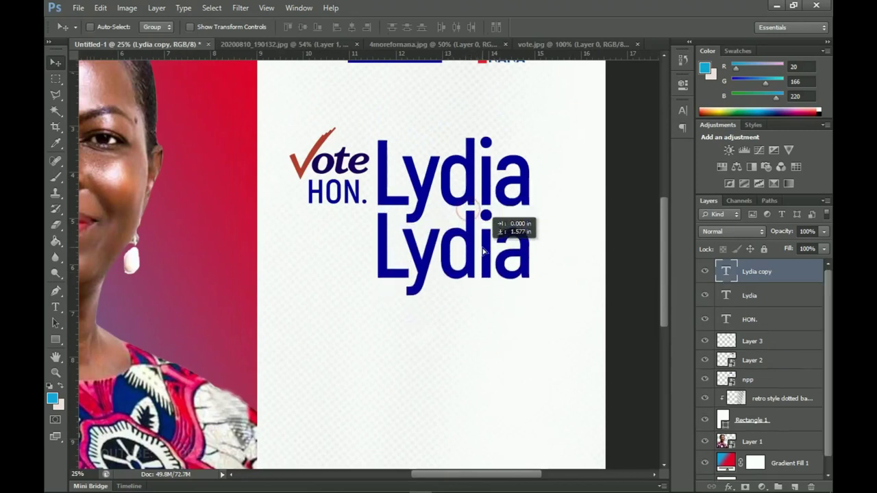
- Switch to Notepad, copy the candidate's remaining names, and paste them over the duplicated text in the flyer
click(489, 484)
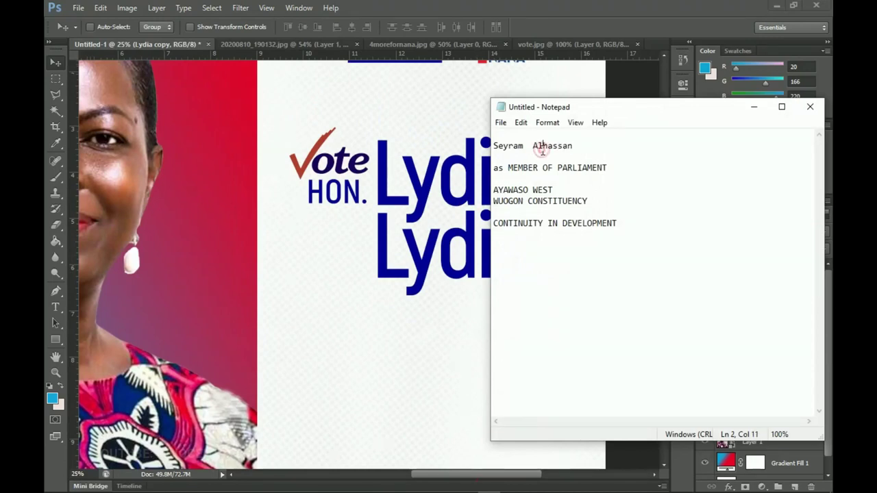
drag(585, 148, 494, 147)
key(ctrl+c)
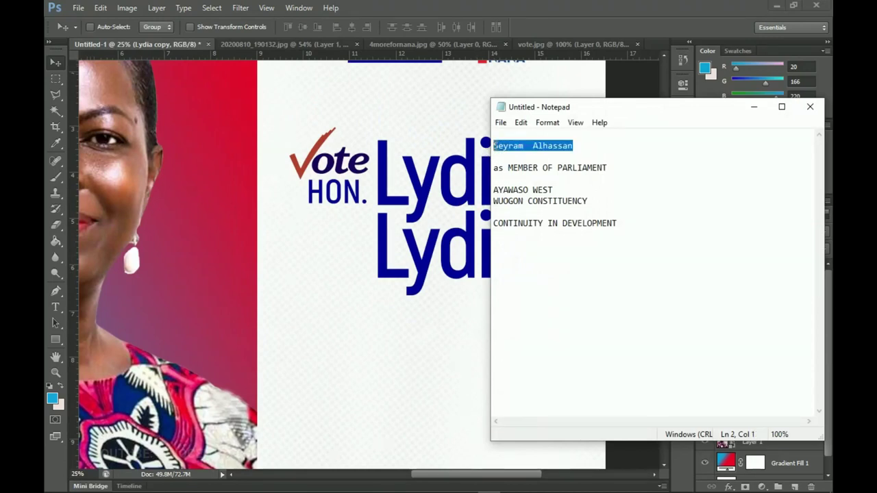
click(456, 183)
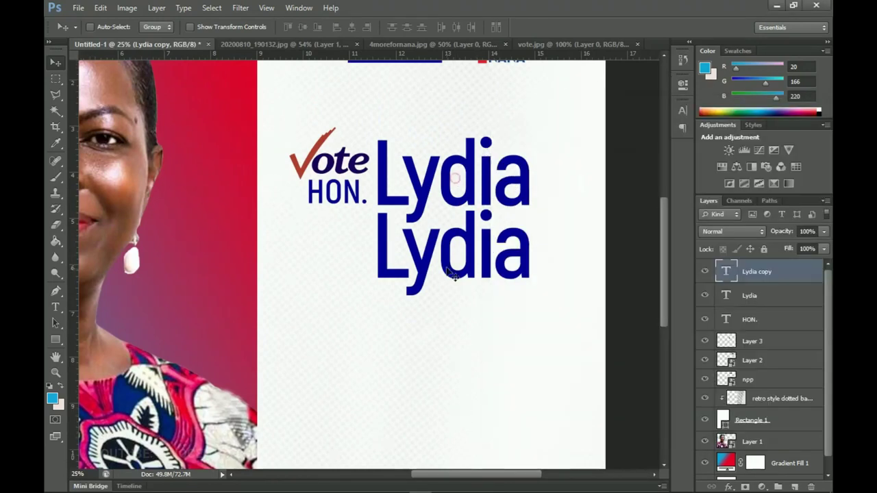
key(t)
double_click(452, 257)
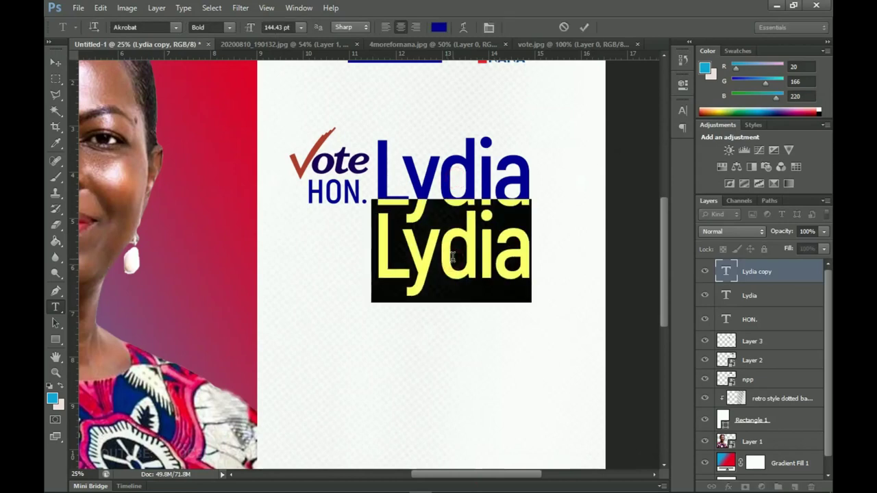
key(ctrl+v)
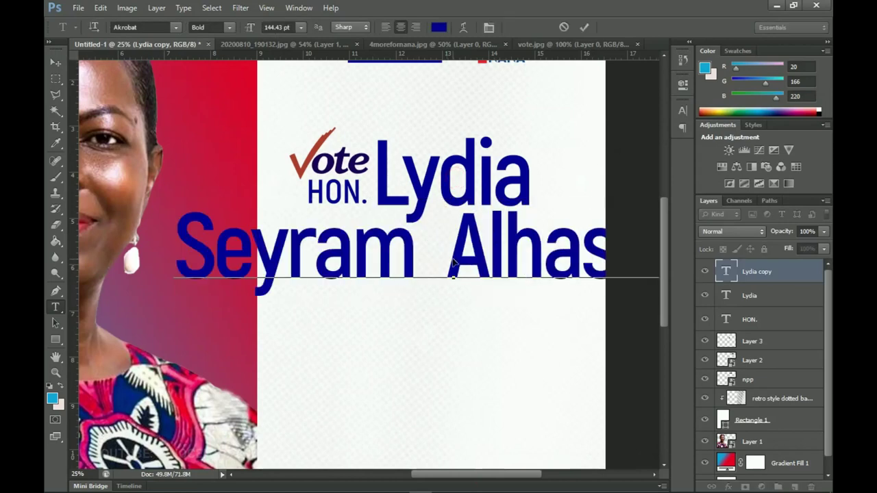
click(55, 62)
- Scale the pasted names down to about 43% and place them as a line directly under "HON." and the first name
key(ctrl+t)
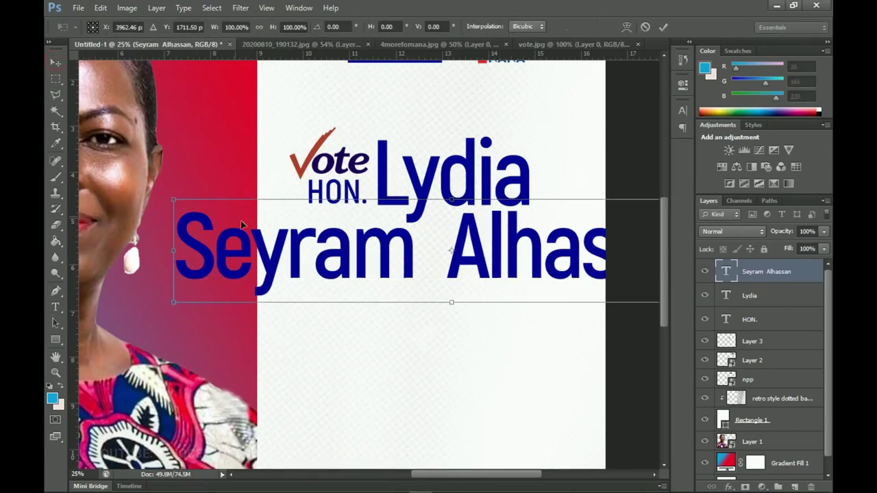
drag(166, 195, 282, 197)
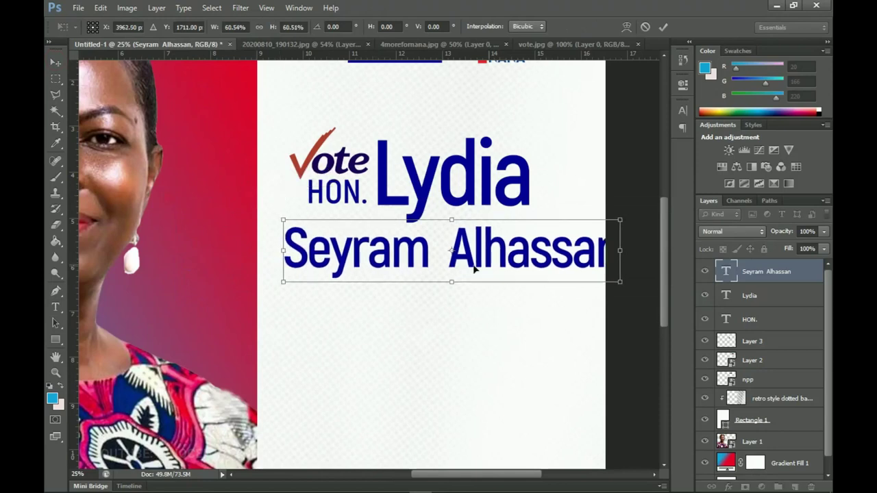
drag(621, 223, 591, 223)
drag(552, 262, 537, 245)
drag(564, 206, 528, 216)
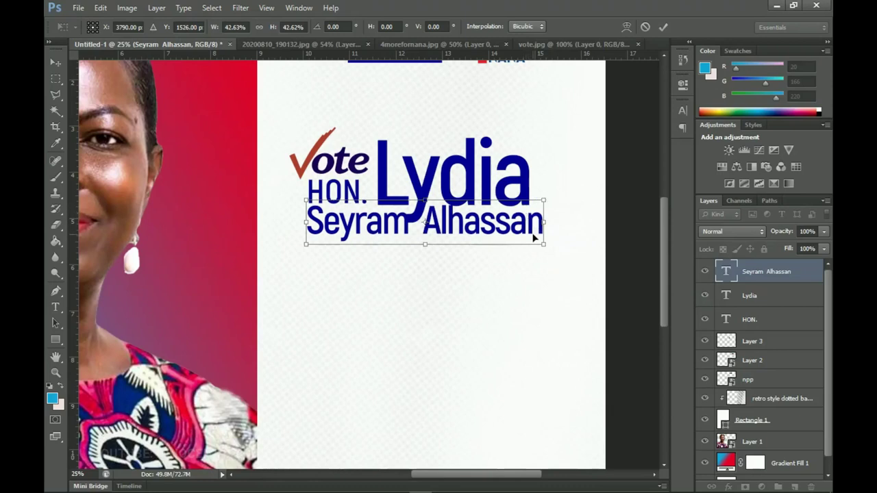
key(Return)
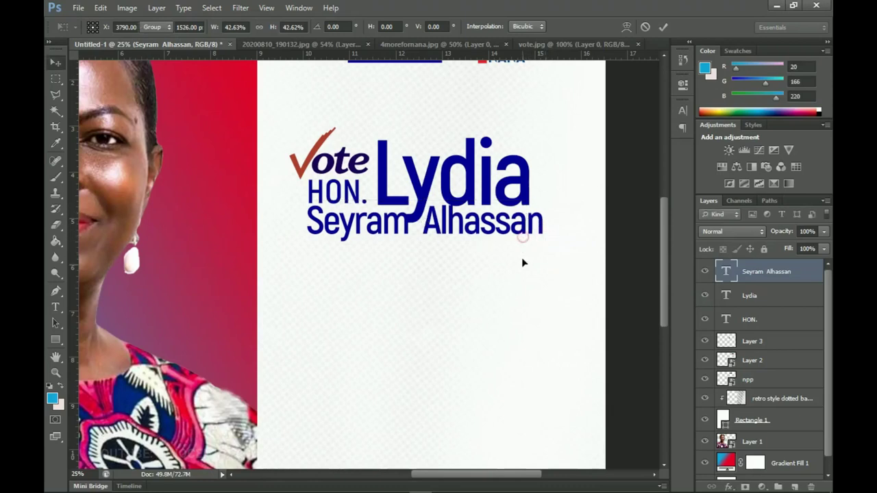
- Group the two name texts, the "HON." text and the Vote graphic layer
scroll(480, 275, up, 3)
ctrl+click(433, 308)
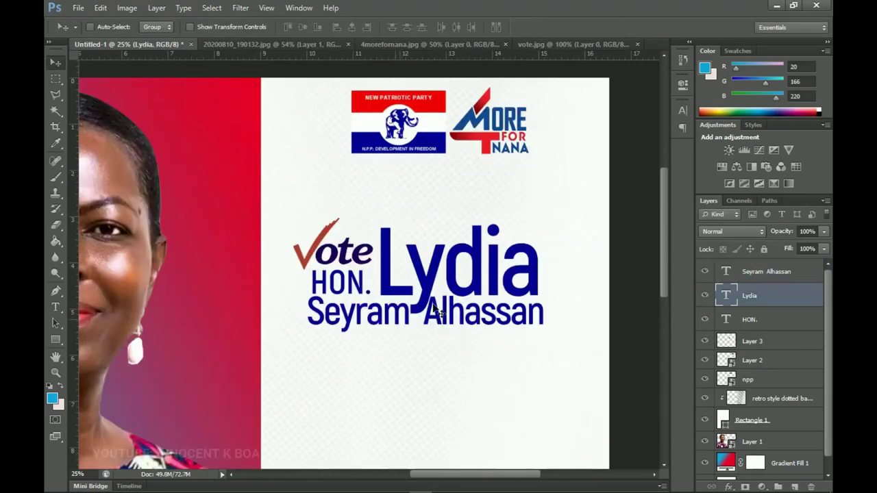
click(763, 274)
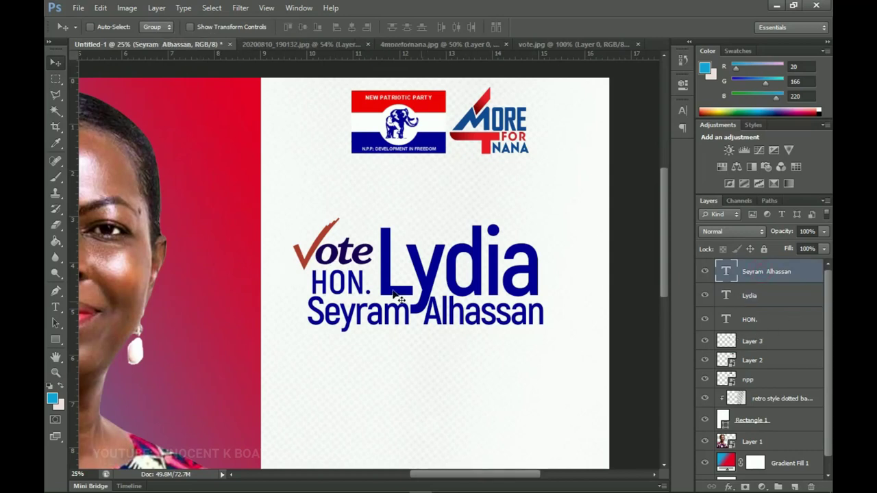
shift+click(771, 342)
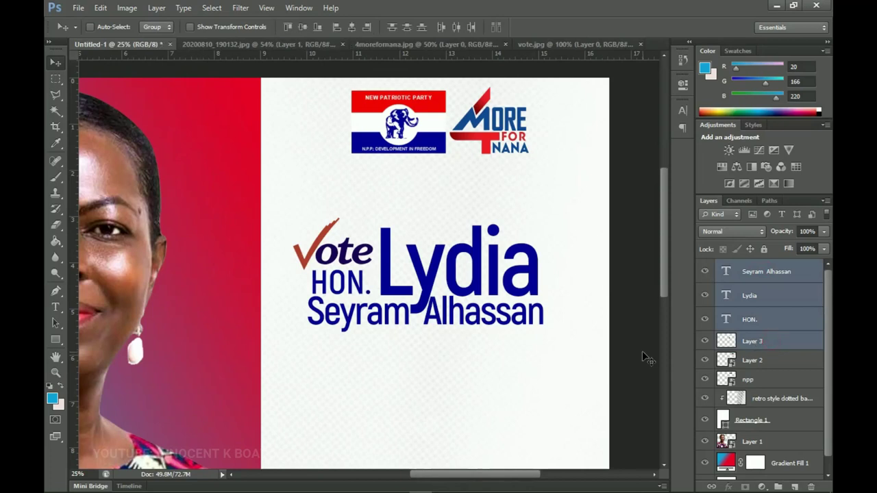
key(ctrl+g)
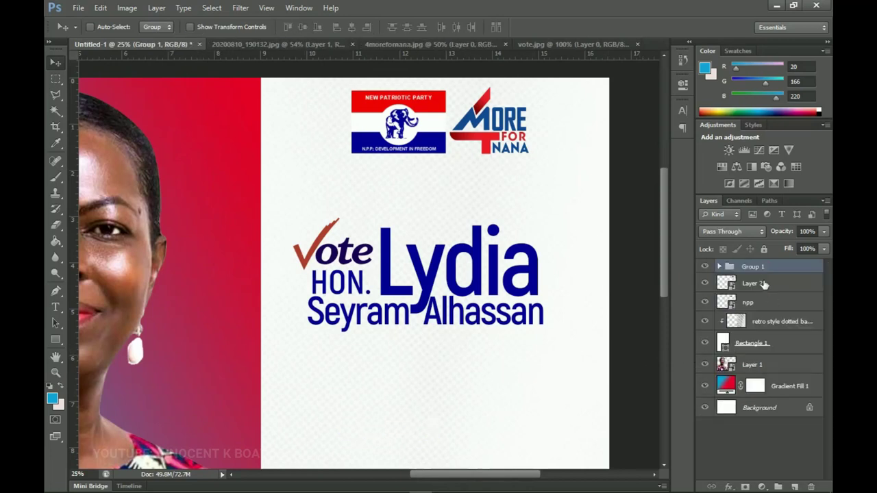
- Scale the grouped Vote and name block up slightly and shift it left within the white panel
key(ctrl+t)
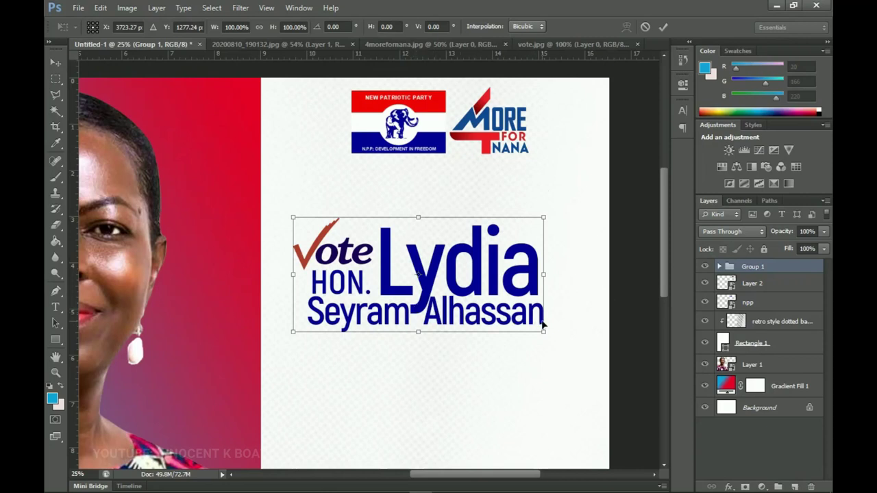
drag(542, 333, 588, 335)
key(Return)
mouse_move(552, 296)
mouse_down()
mouse_move(561, 288)
mouse_move(548, 291)
mouse_up()
key(shift+Left)
- Draw a rectangle shape about 1752 × 172 px just below the bottom line of the candidate's name, spanning its width
drag(480, 324, 475, 269)
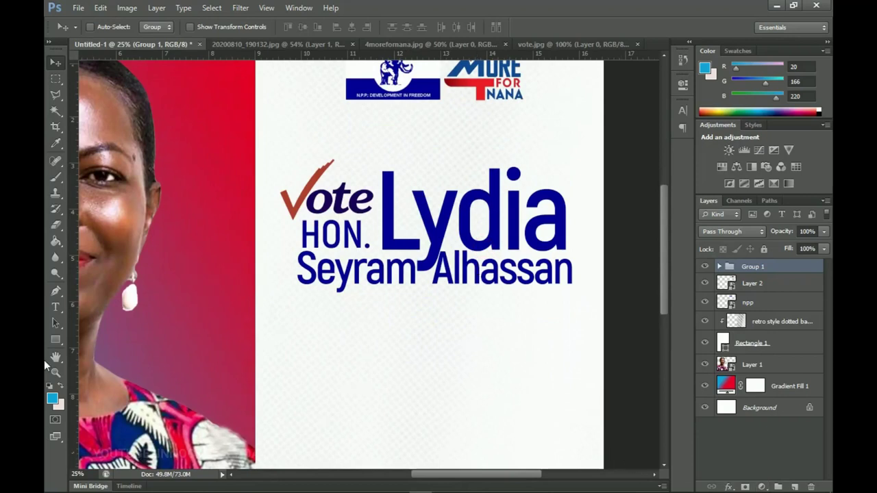
click(59, 340)
click(88, 339)
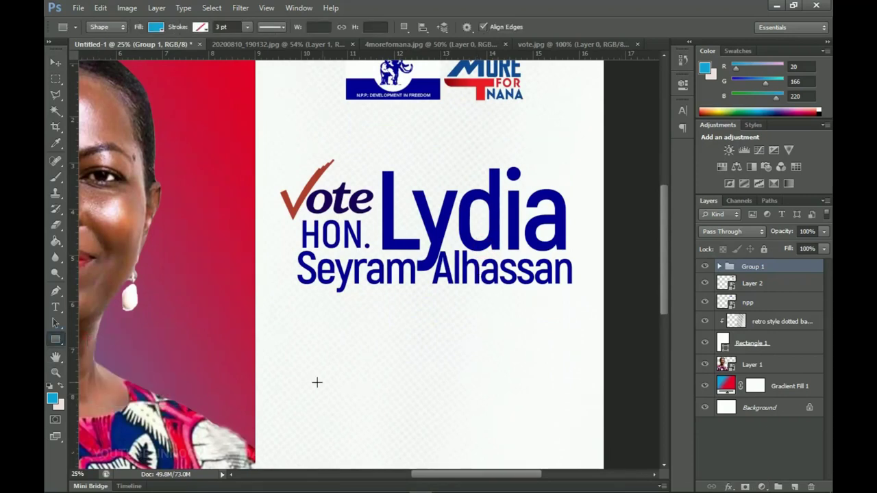
drag(299, 290, 570, 316)
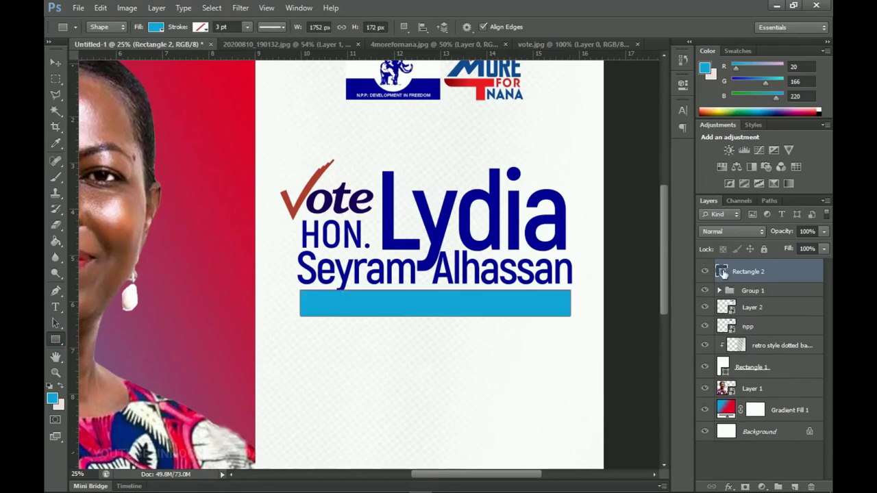
- Recolour the rectangle below the candidate's name to red #eb1c24, sampled from the MORE FOR NANA logo
double_click(722, 272)
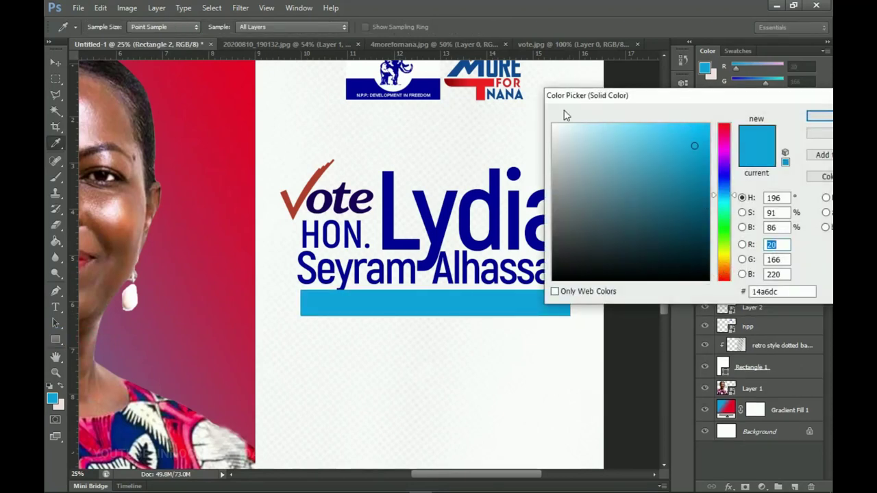
click(465, 78)
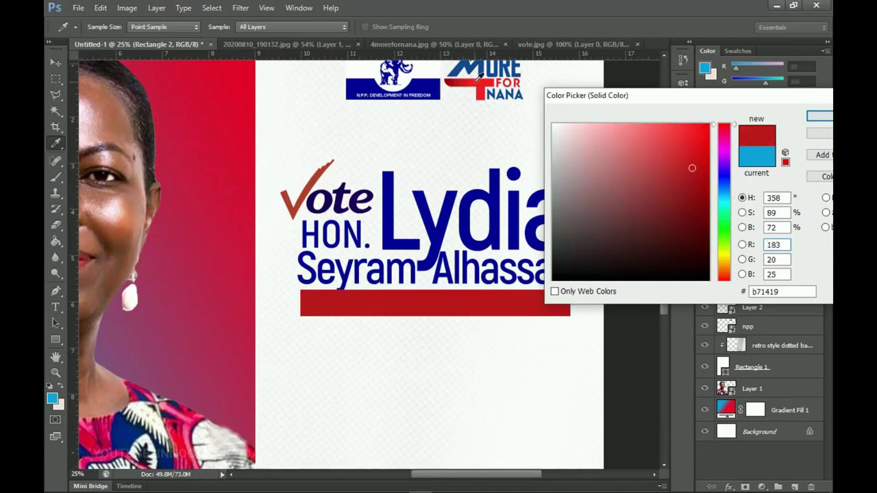
click(485, 79)
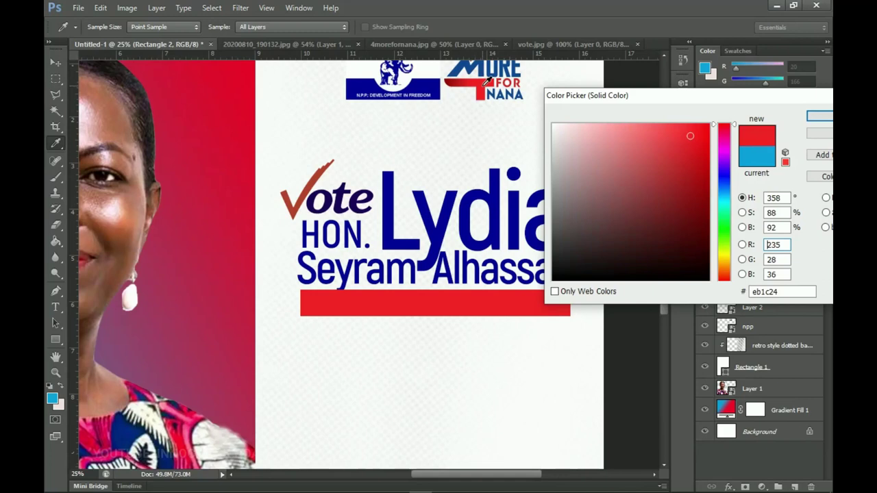
click(819, 116)
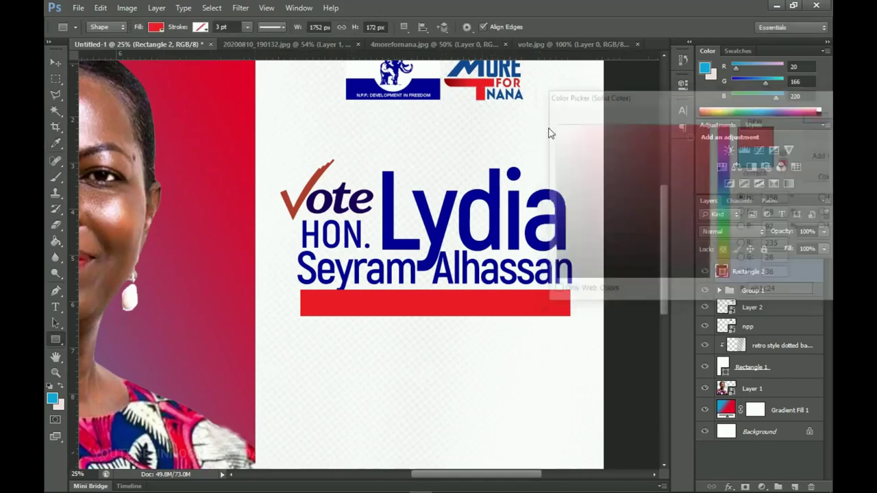
- Add a new text layer below the red bar with "as MEMBER OF PARLIAMENT" copied from Notepad
drag(422, 252, 430, 353)
scroll(430, 353, down, 4)
scroll(439, 286, up, 1)
scroll(441, 376, down, 2)
key(t)
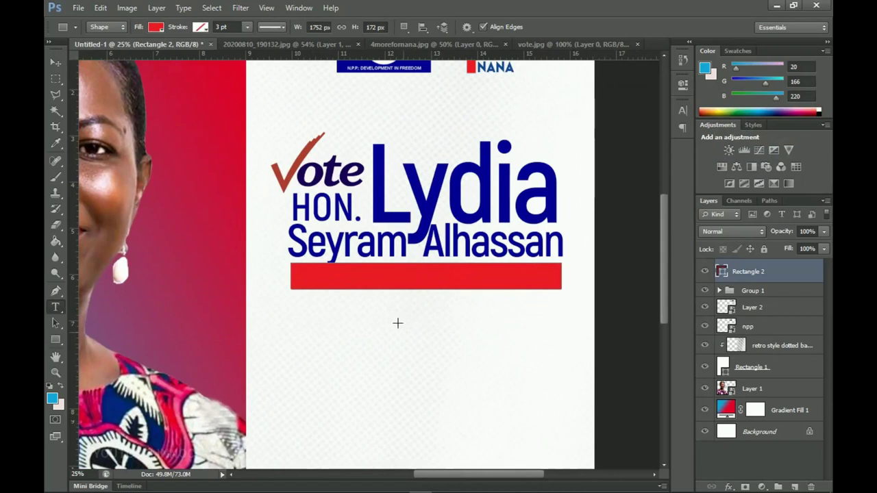
click(399, 322)
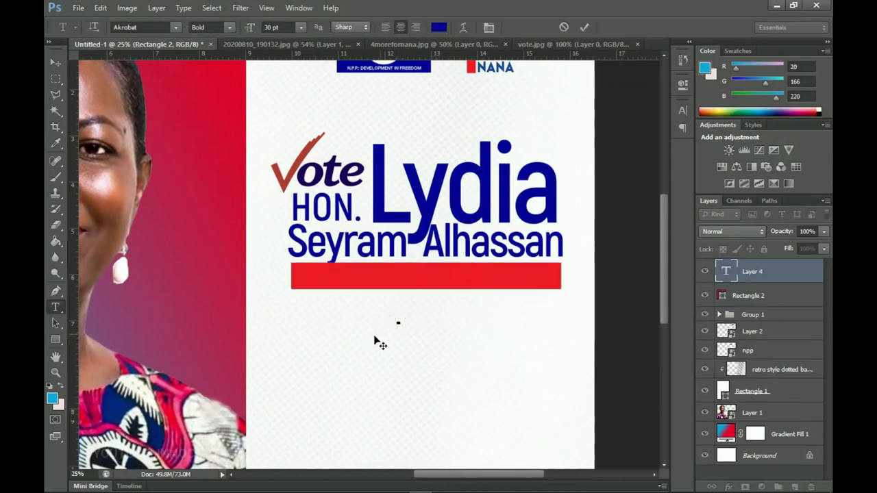
click(489, 484)
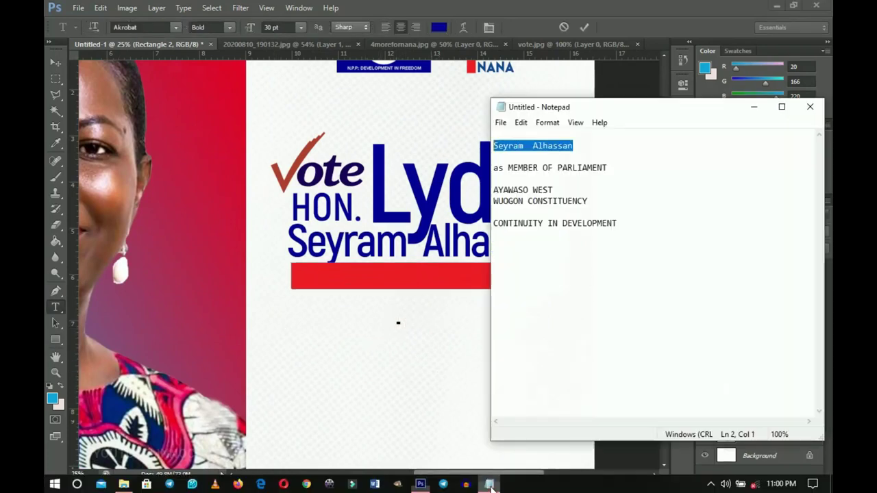
key(ctrl+c)
key(alt+Tab)
key(ctrl+v)
- Colour the "as MEMBER OF PARLIAMENT" text white and fit it onto the red bar at 36.81 pt
click(438, 27)
key(Return)
key(ctrl+Return)
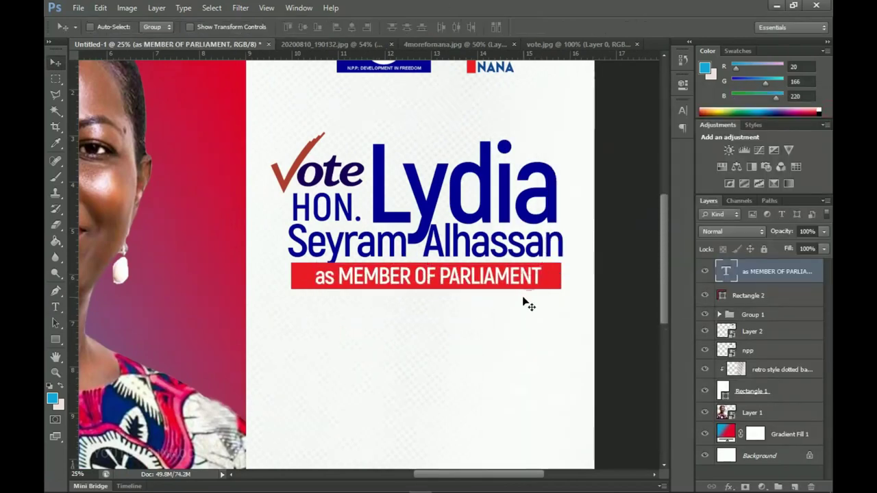
- Set the "as MEMBER OF PARLIAMENT" text to the Poppins font in Medium style
scroll(525, 304, down, 1)
key(v)
double_click(446, 255)
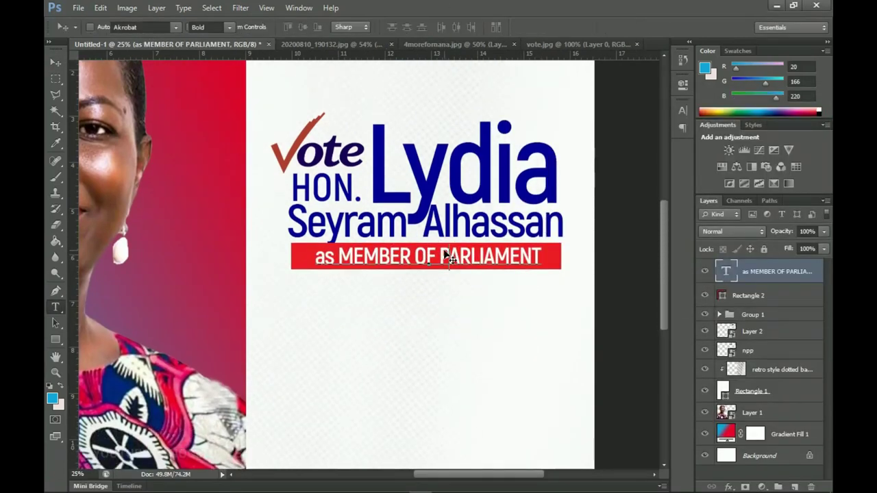
key(ctrl+a)
click(155, 28)
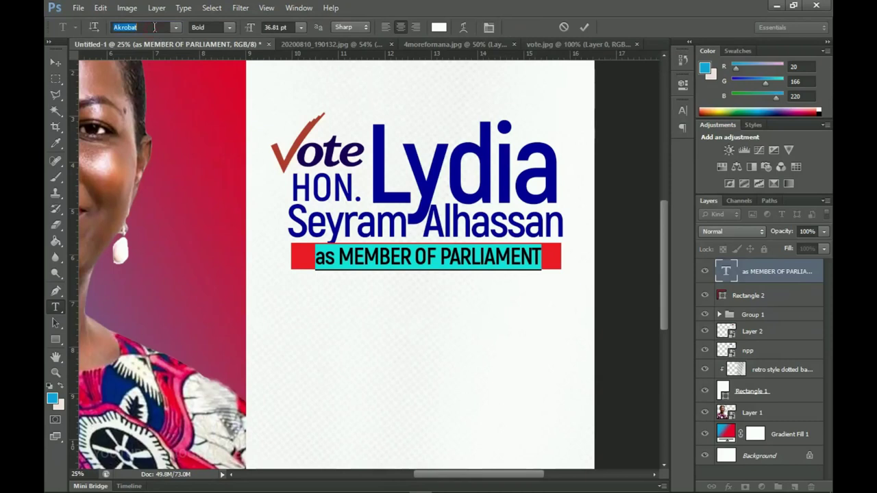
text(Poppins)
key(Return)
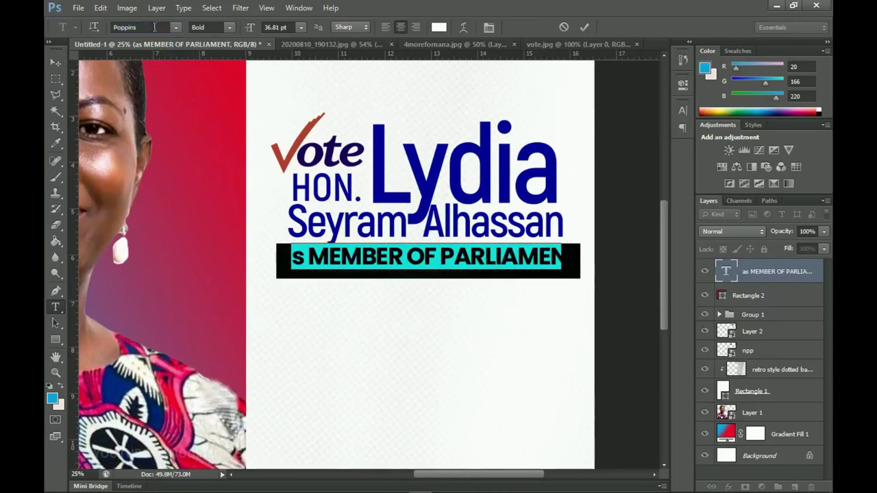
click(229, 28)
click(212, 62)
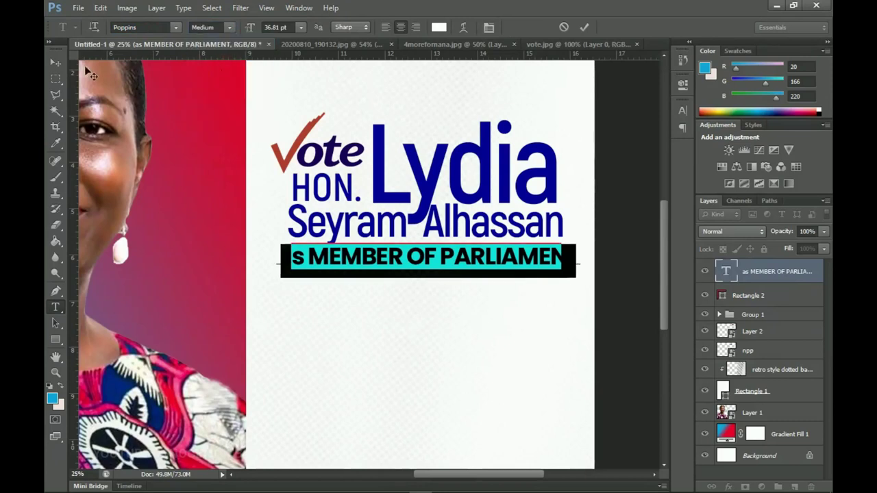
key(ctrl+Return)
- Scale the "as MEMBER OF PARLIAMENT" text down to fit inside the red bar and nudge it to centre vertically
click(56, 62)
key(ctrl+t)
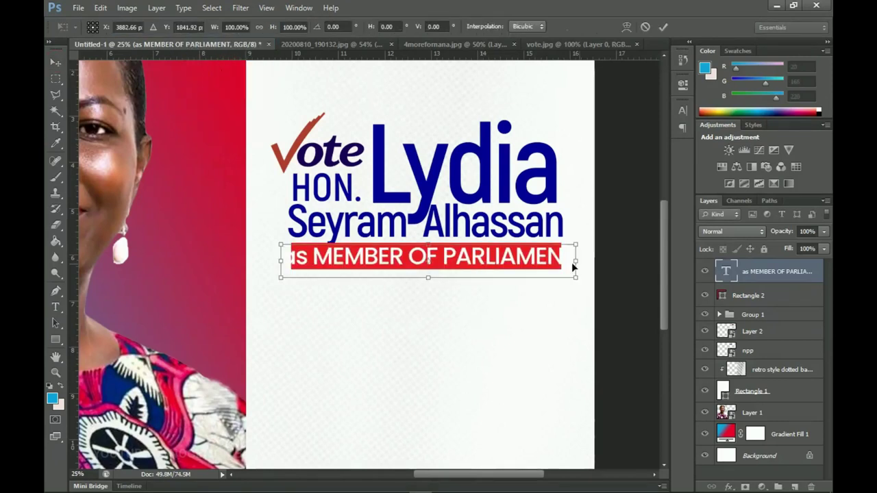
drag(578, 256, 549, 258)
key(Return)
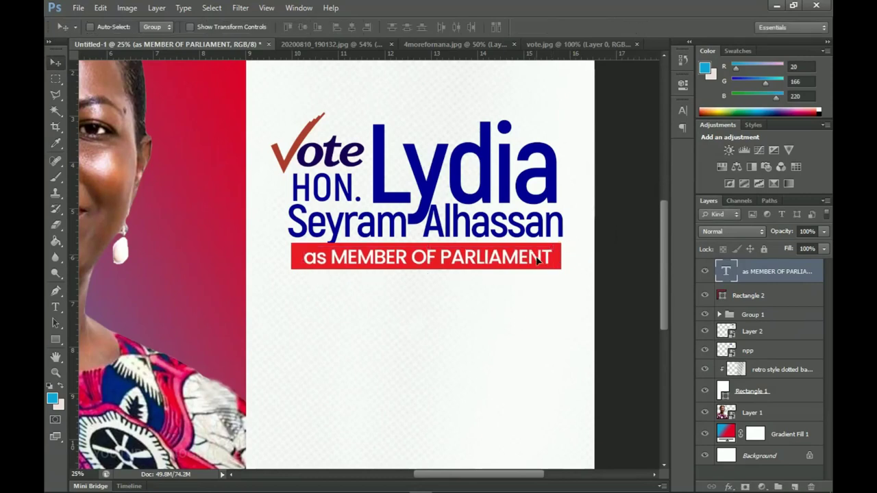
key(shift+Up)
key(Down)
key(Down)
key(Down)
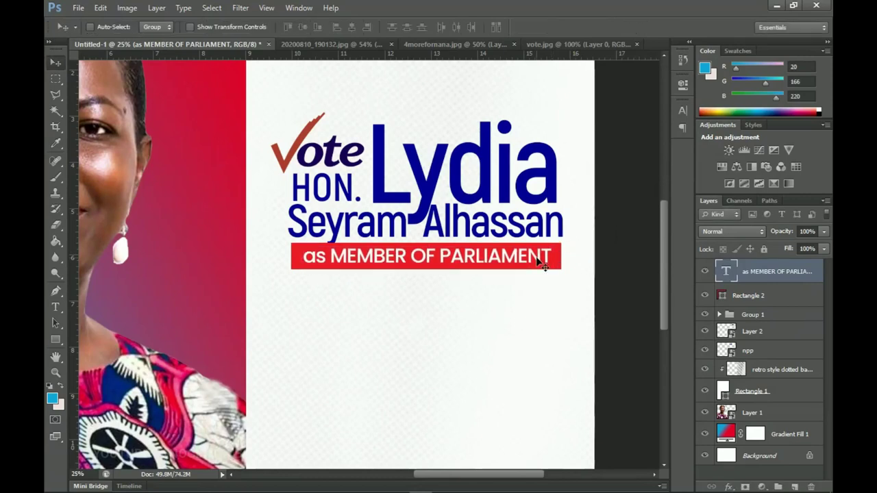
- Nudge the red bar and its text together slightly down to leave a small gap under the name
shift+click(753, 302)
key(shift+Down)
key(shift+Down)
key(shift+Down)
key(shift+Down)
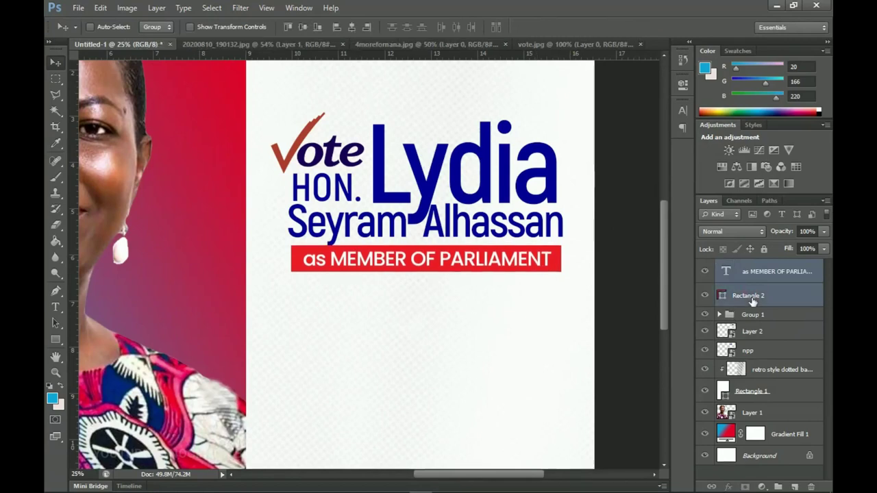
key(shift+Up)
key(shift+Up)
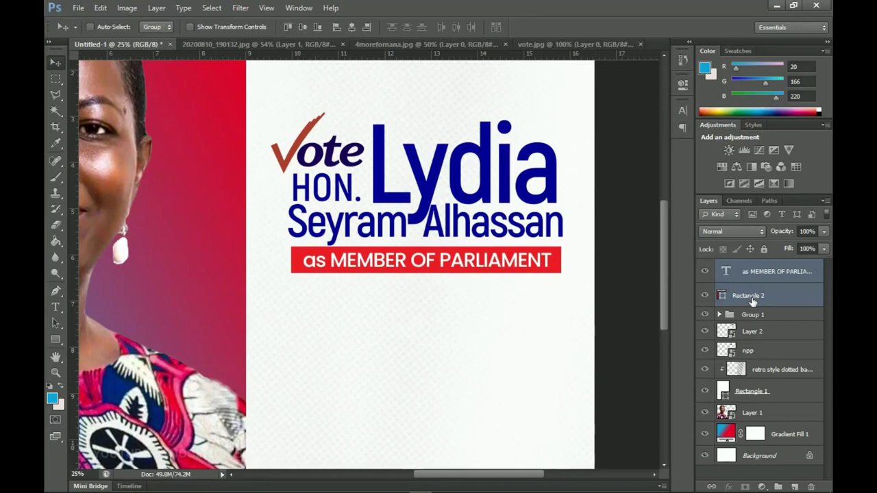
key(shift+Down)
- Add a text layer below the red bar with the lines "AYAWASO WEST" and "WUOGON CONSTITUENC" copied from Notepad
scroll(470, 260, down, 2)
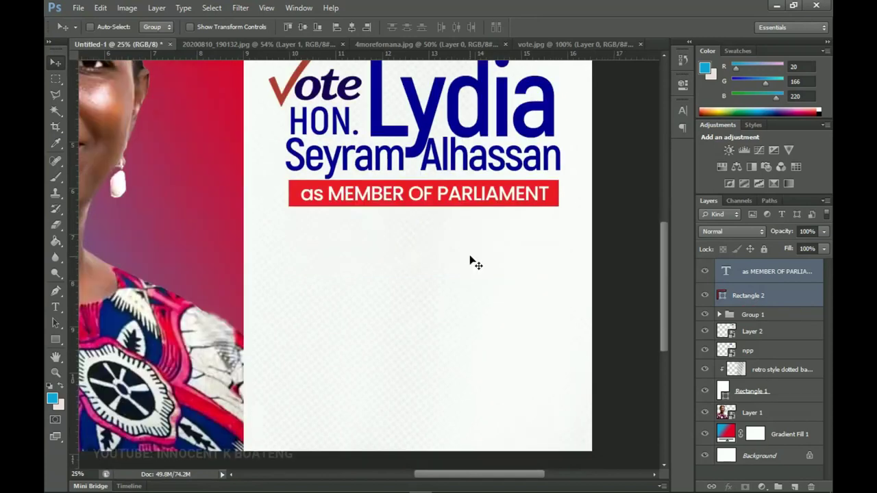
scroll(419, 312, down, 1)
scroll(404, 309, up, 1)
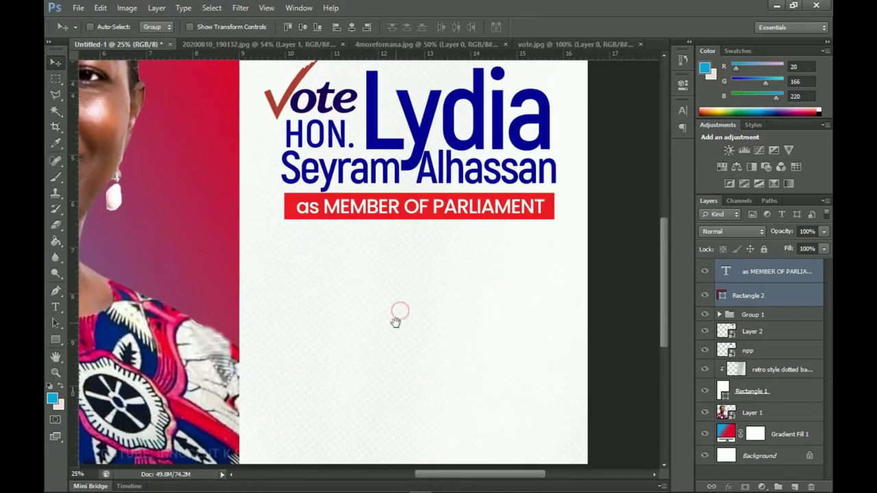
key(t)
click(375, 279)
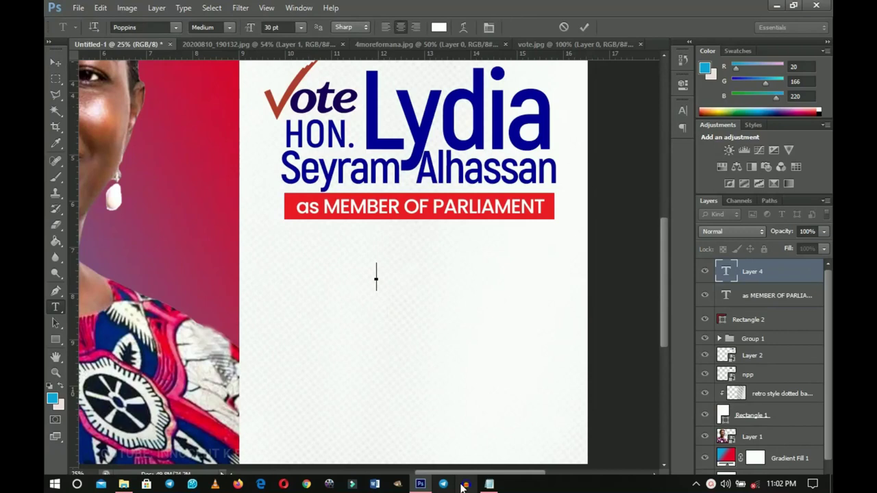
click(488, 484)
drag(494, 190, 586, 201)
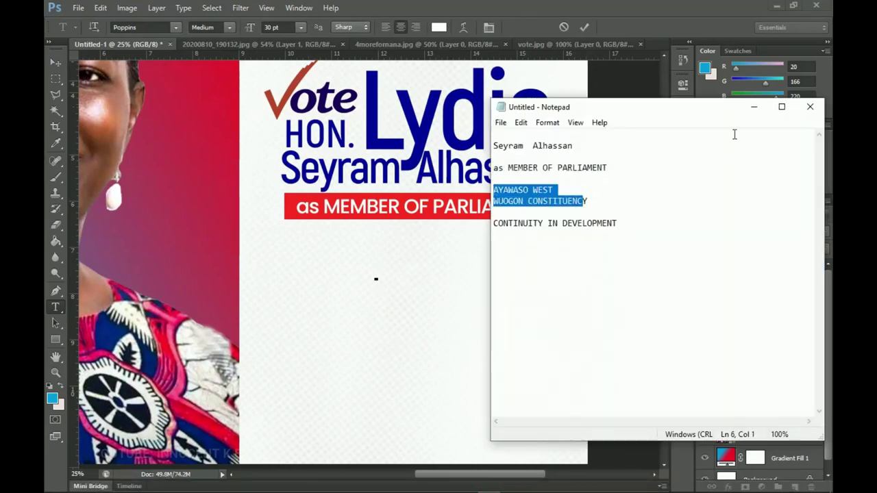
click(754, 108)
key(ctrl+v)
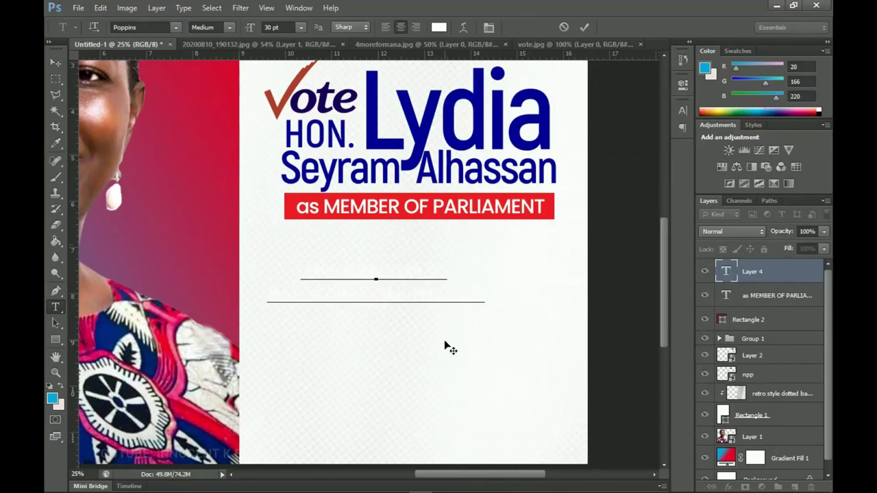
- Set the constituency text's font to Akrobat Regular
key(ctrl+a)
click(154, 26)
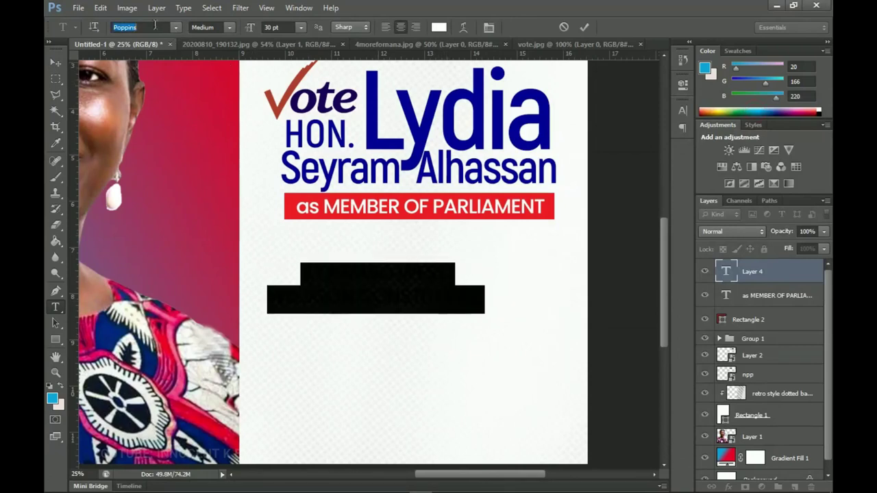
key(Return)
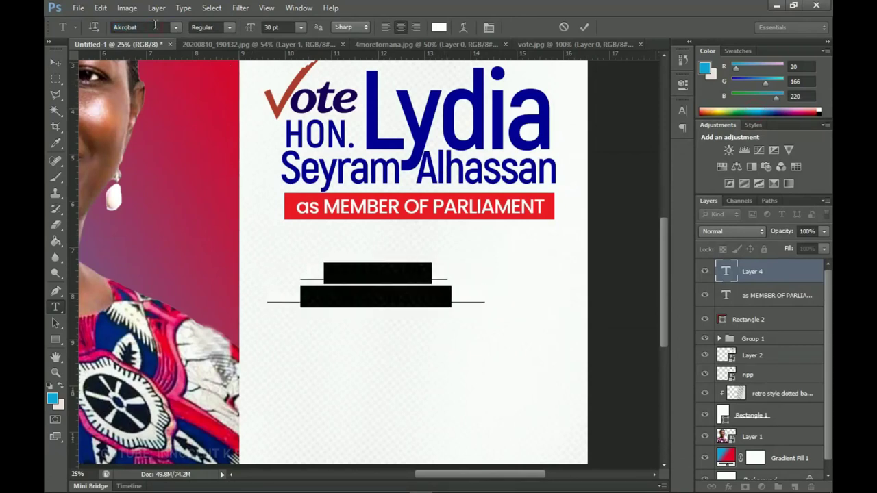
click(56, 63)
- Colour the whole constituency text dark blue, sampled from the candidate's large first name
key(t)
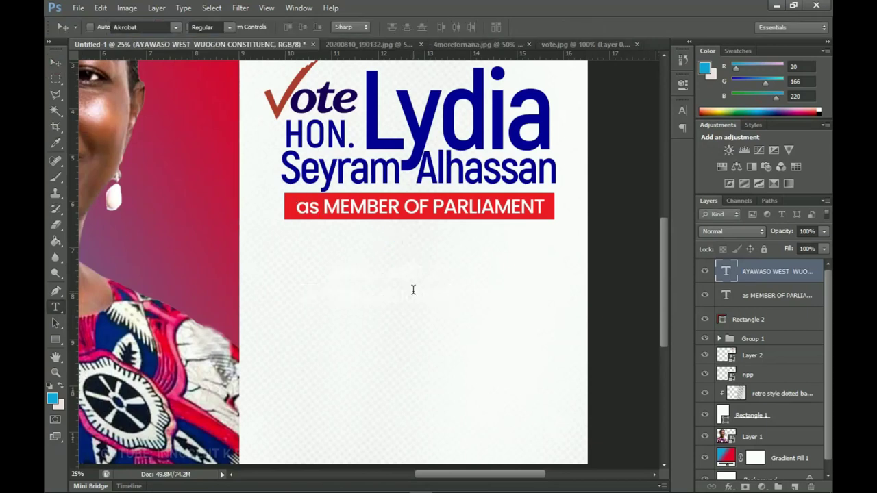
click(413, 290)
key(ctrl+a)
key(ctrl+h)
click(438, 26)
click(485, 88)
click(824, 118)
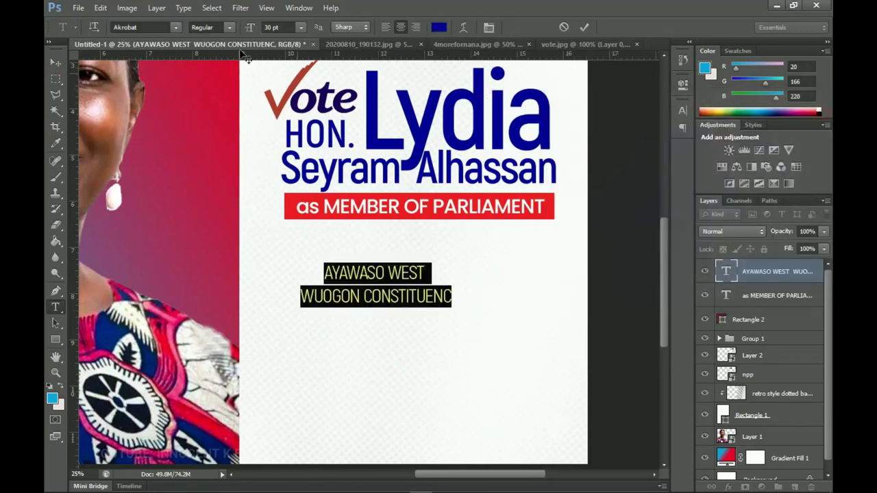
- Make the constituency text Bold and move it slightly up and right, closer to centre under the red bar
click(230, 26)
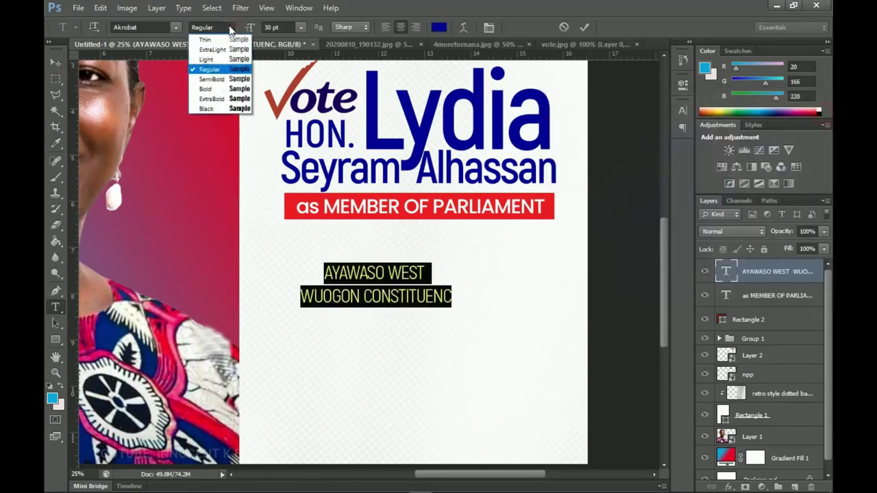
click(235, 89)
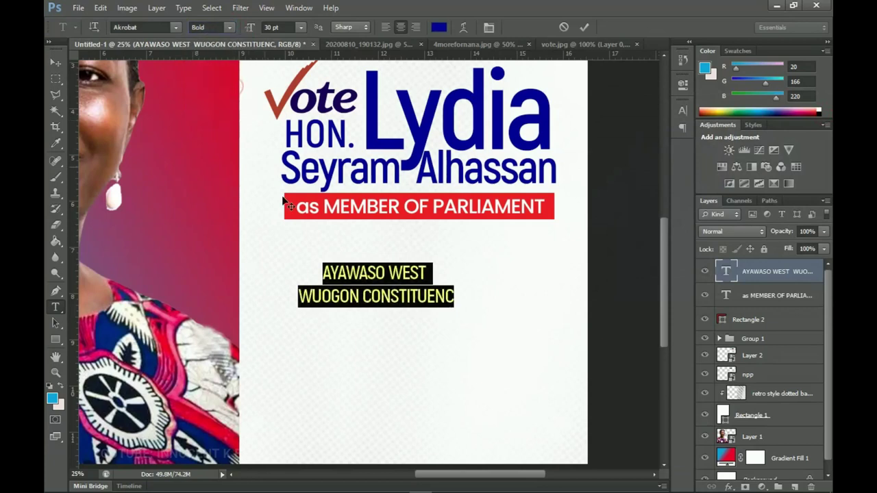
click(56, 62)
drag(409, 324, 436, 319)
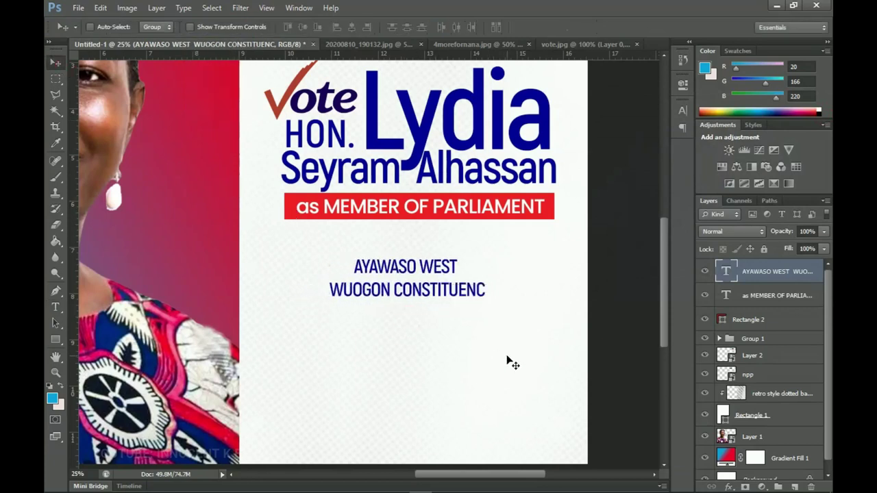
- Append the missing "Y" so the second line reads "WUOGON CONSTITUENCY"
key(t)
click(483, 289)
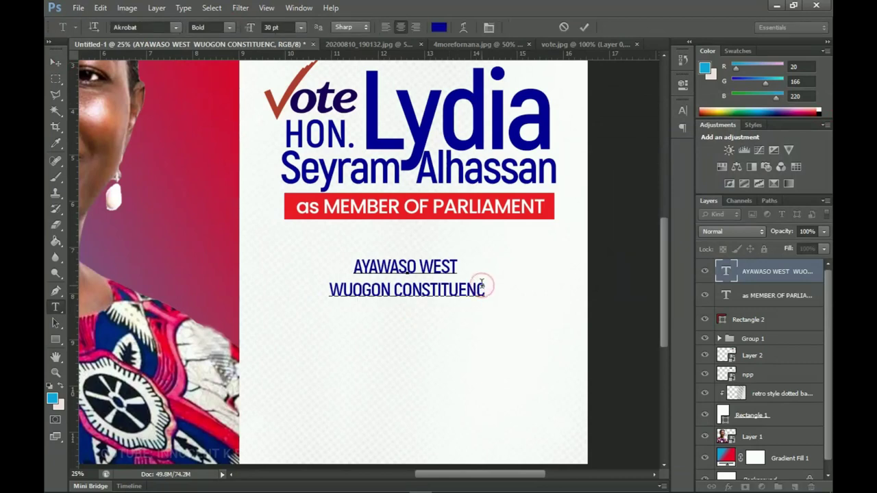
text(y)
key(BackSpace)
text(Y)
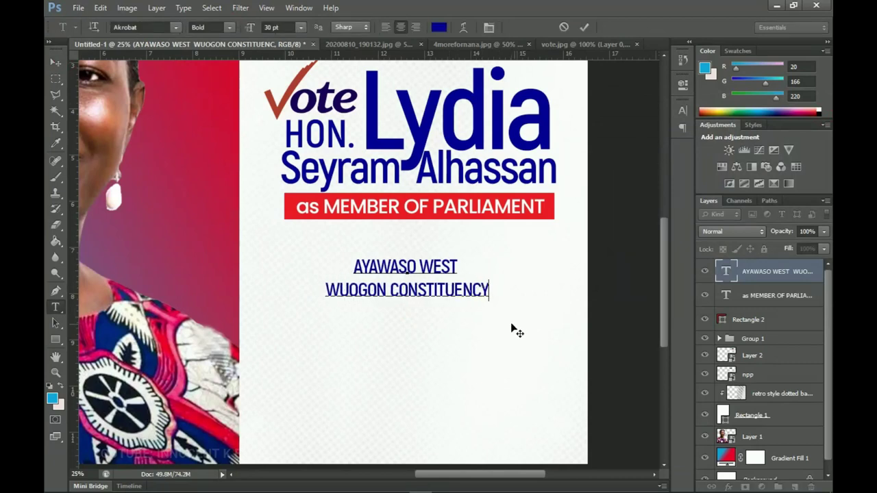
- Scale the constituency text up to about 139% around its centre
click(54, 64)
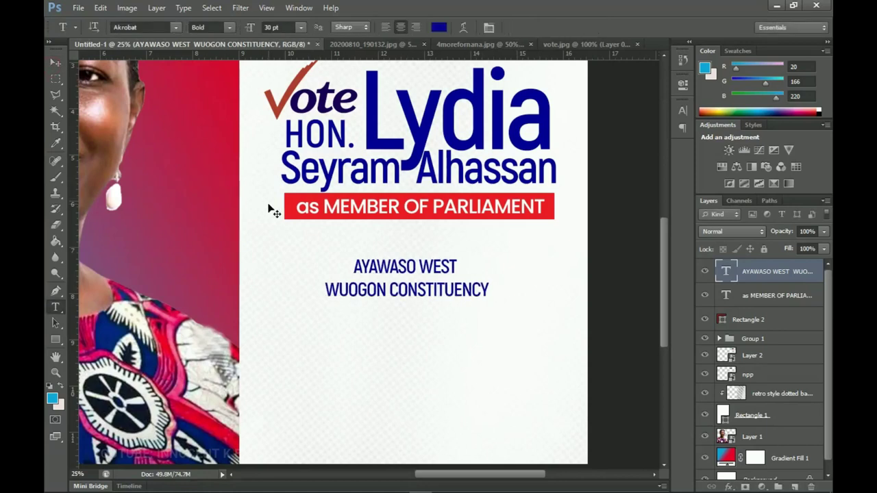
key(ctrl+t)
drag(489, 300, 522, 310)
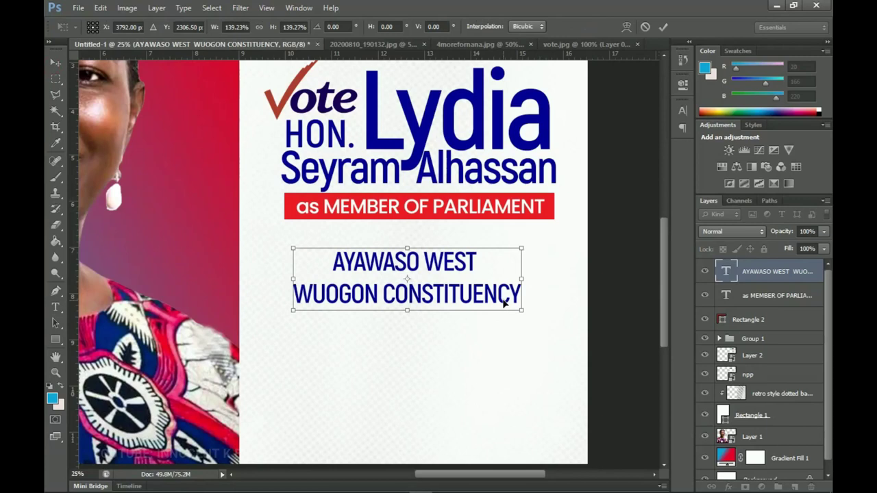
- Set the font style of both constituency lines to ExtraBold
key(t)
click(470, 297)
key(ctrl+a)
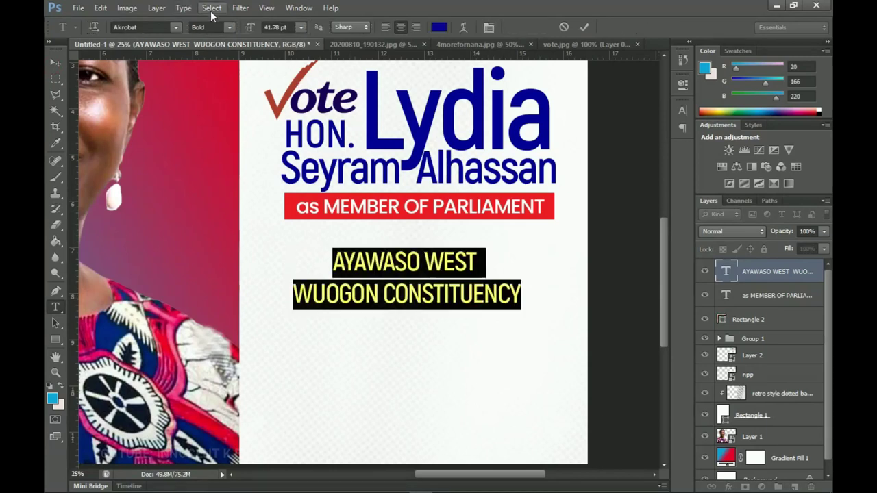
click(223, 26)
click(235, 100)
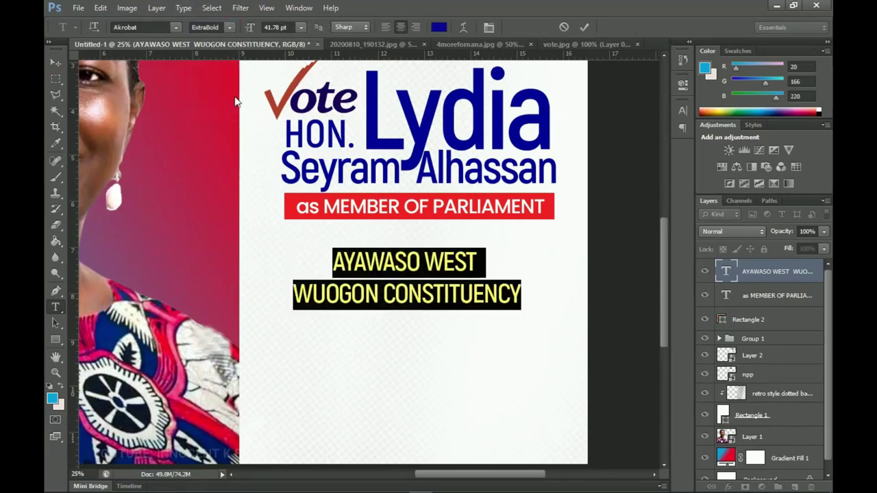
- Duplicate the finished constituency text and place the copy directly below the original on the white panel
click(57, 63)
key(z)
click(446, 255)
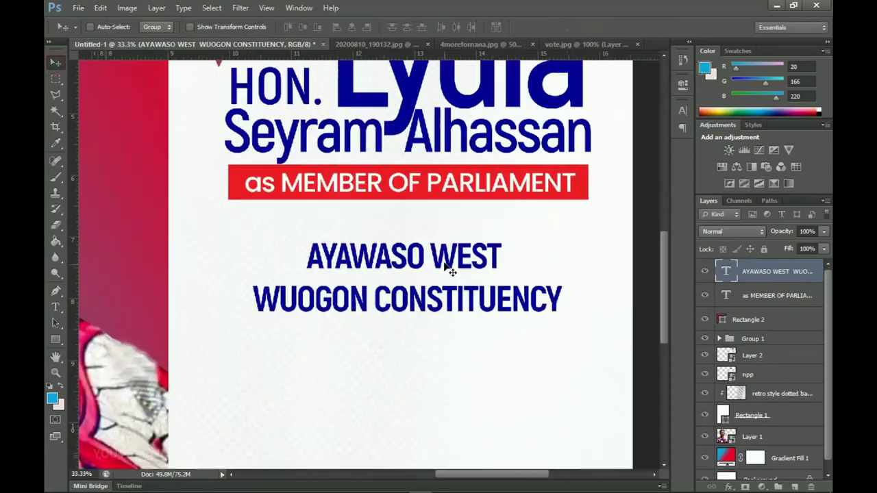
click(443, 253)
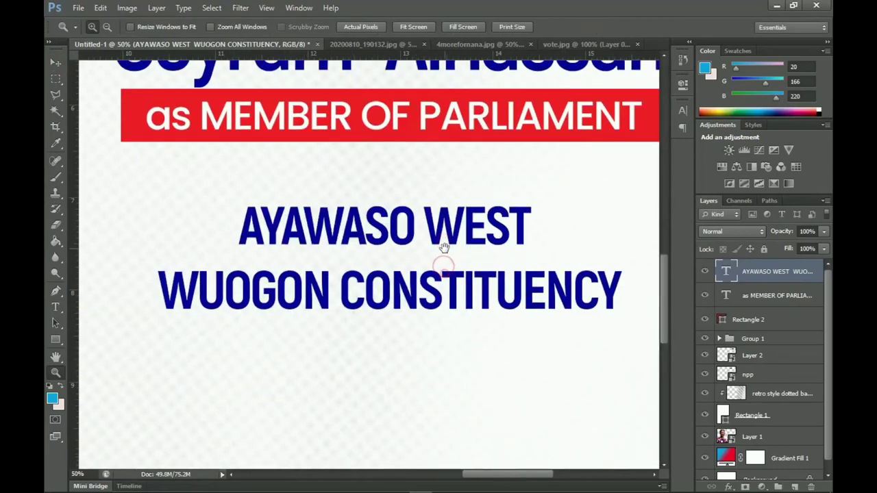
alt+click(388, 250)
alt+click(388, 249)
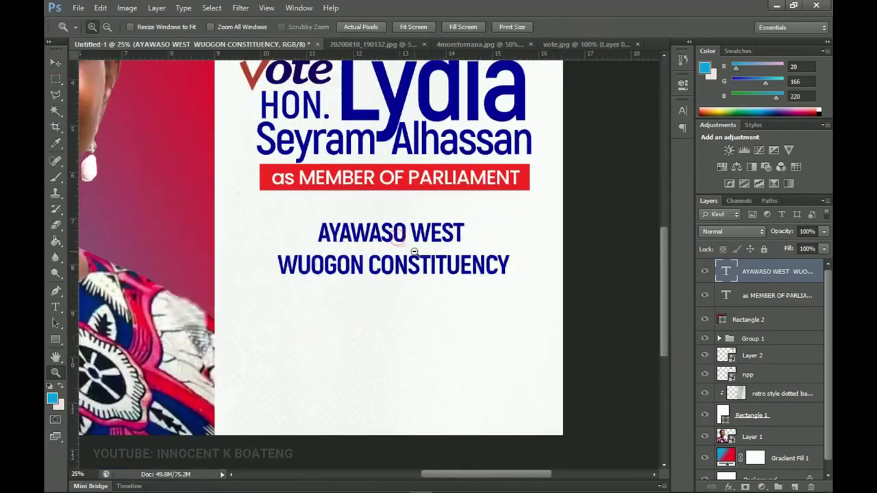
scroll(434, 291, down, 1)
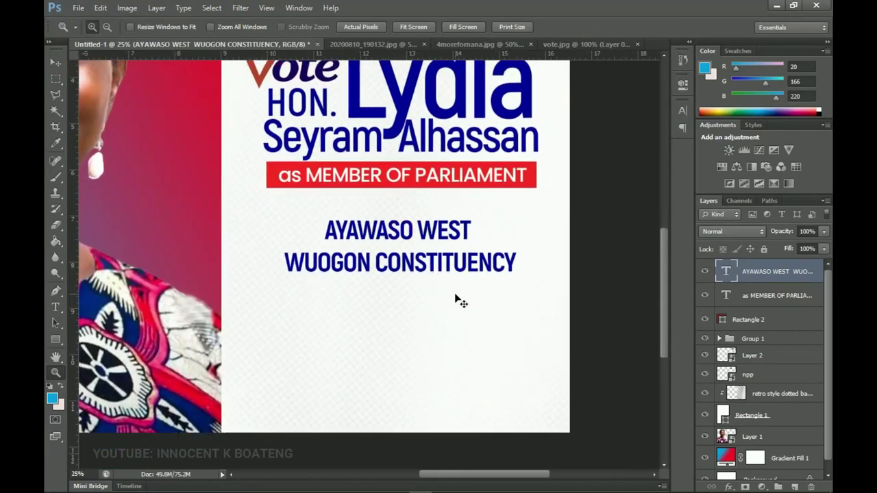
key(ctrl+j)
key(v)
drag(441, 257, 443, 344)
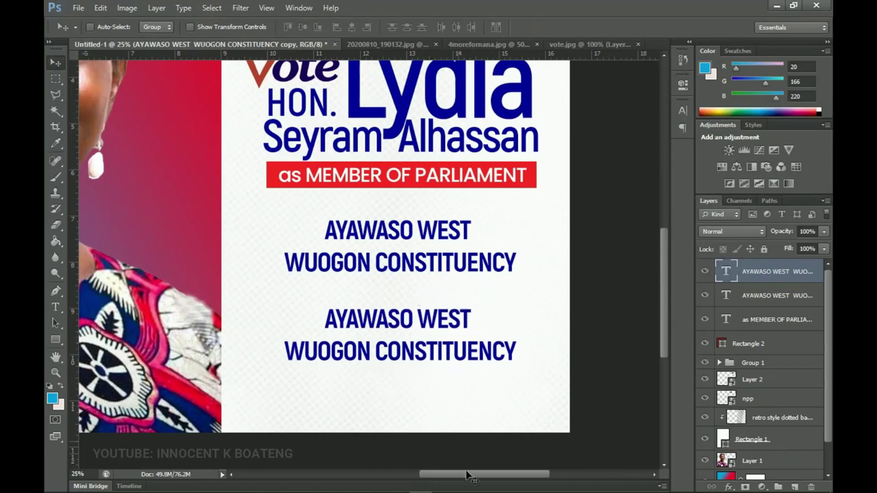
- Switch to the Notepad notes and copy the line "CONTINUITY IN DEVELOPMENT"
click(491, 483)
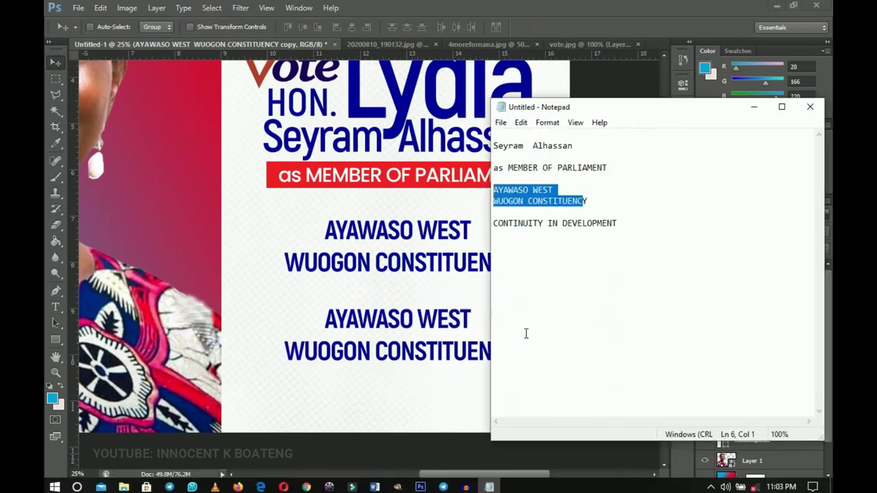
double_click(540, 220)
click(541, 220)
drag(633, 223, 490, 224)
key(ctrl+c)
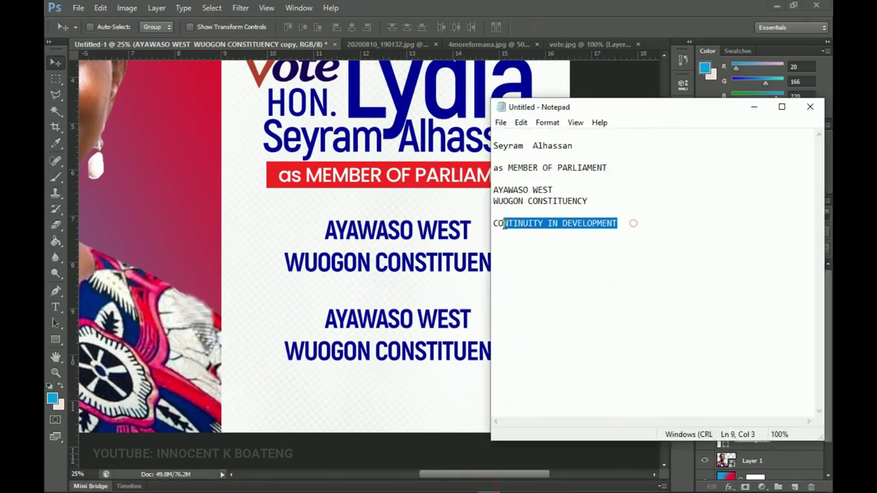
click(762, 109)
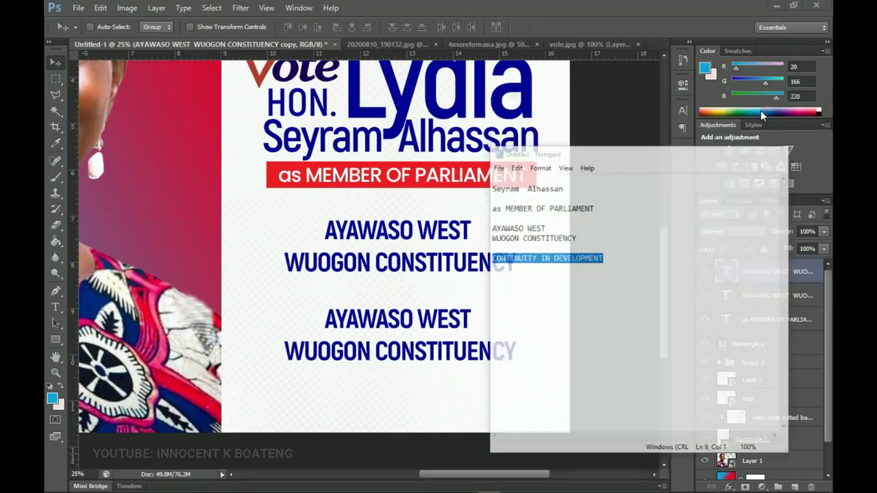
- Replace the duplicated constituency text with the copied slogan "CONTINUITY IN DEVELOPMENT"
key(t)
click(432, 327)
key(ctrl+a)
key(ctrl+v)
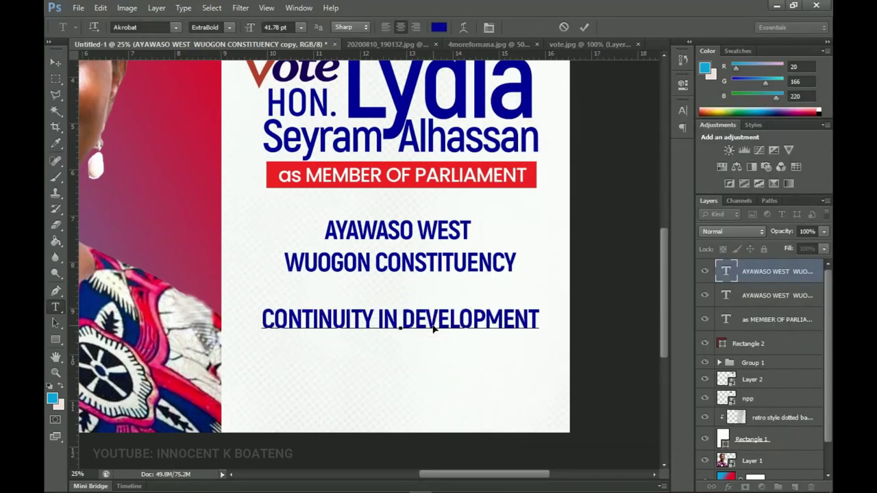
- Recolour the slogan to the office bar's red, #eb1c24, and move it farther down the white panel
key(ctrl+a)
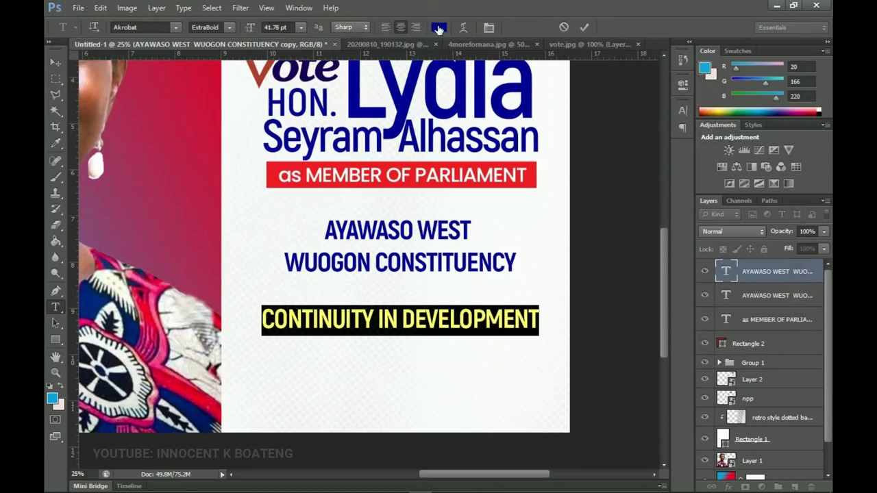
click(439, 28)
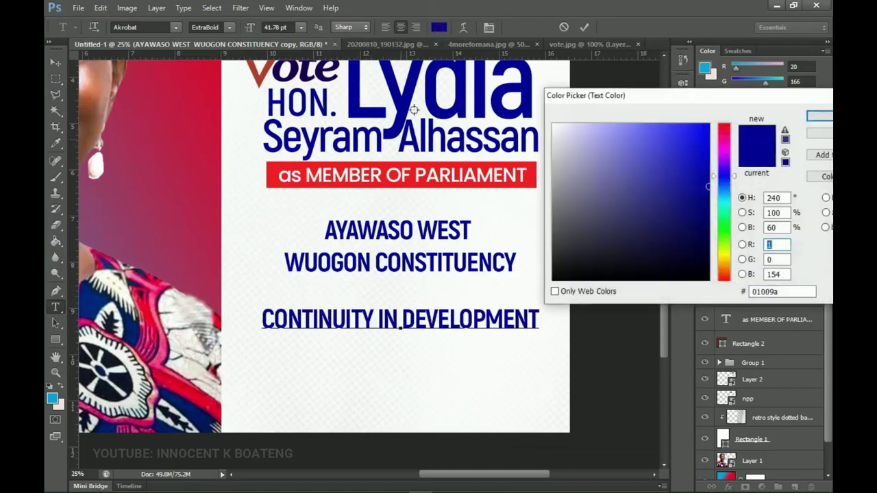
click(274, 164)
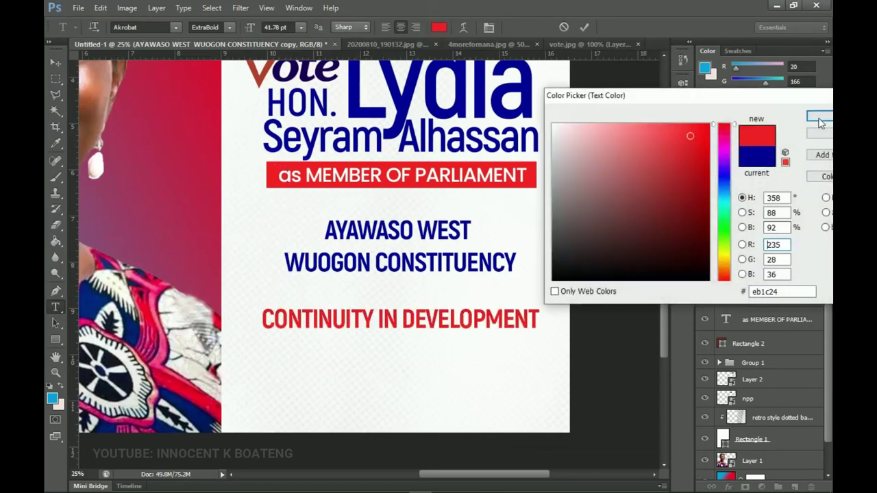
key(Return)
click(55, 62)
drag(395, 323, 401, 383)
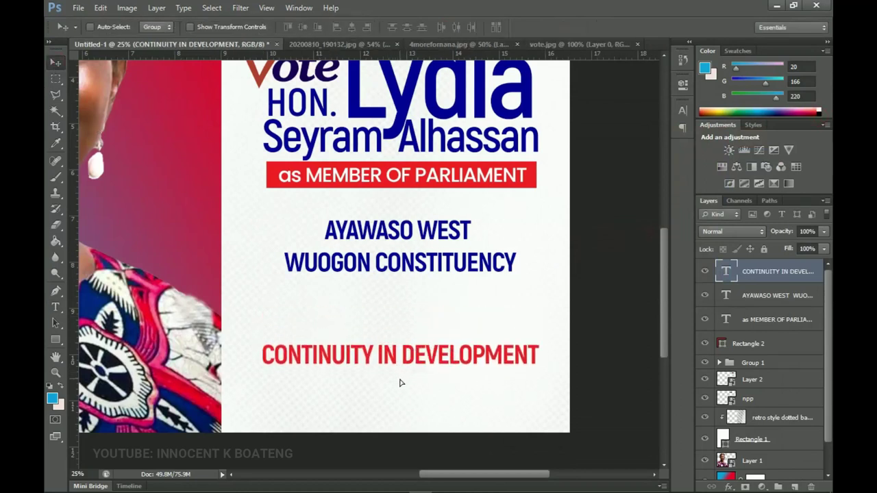
- Draw a thin rectangle about 969 by 28 px just beneath the word "DEVELOPMENT" as an underline
scroll(417, 346, down, 2)
scroll(497, 342, up, 1)
click(56, 340)
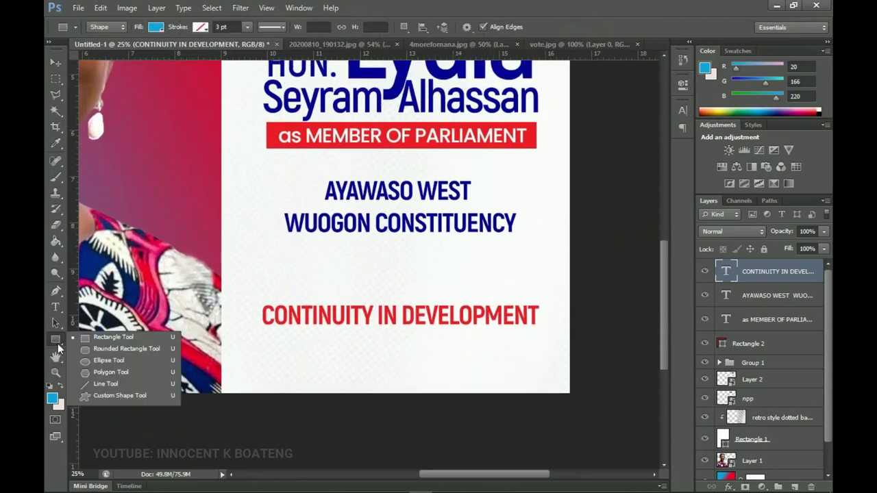
click(117, 338)
drag(390, 337, 541, 335)
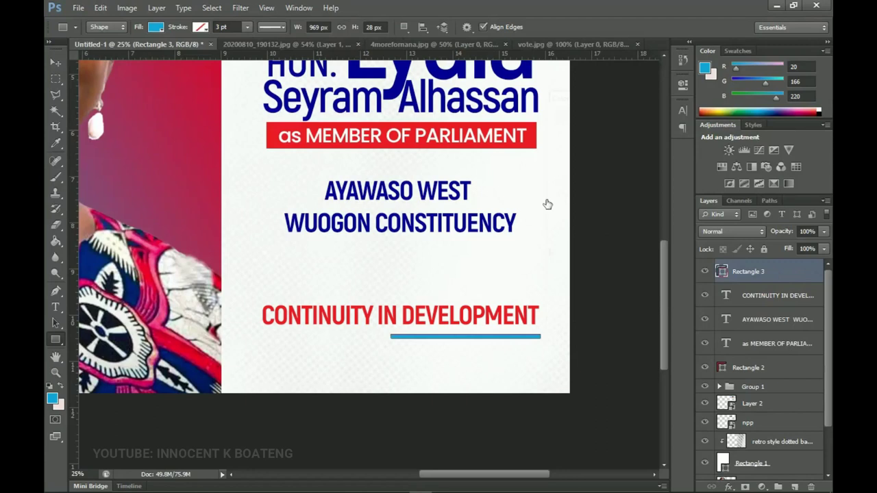
- Fill the underline rectangle with the dark blue #01009a sampled from the candidate's name
double_click(722, 271)
click(451, 69)
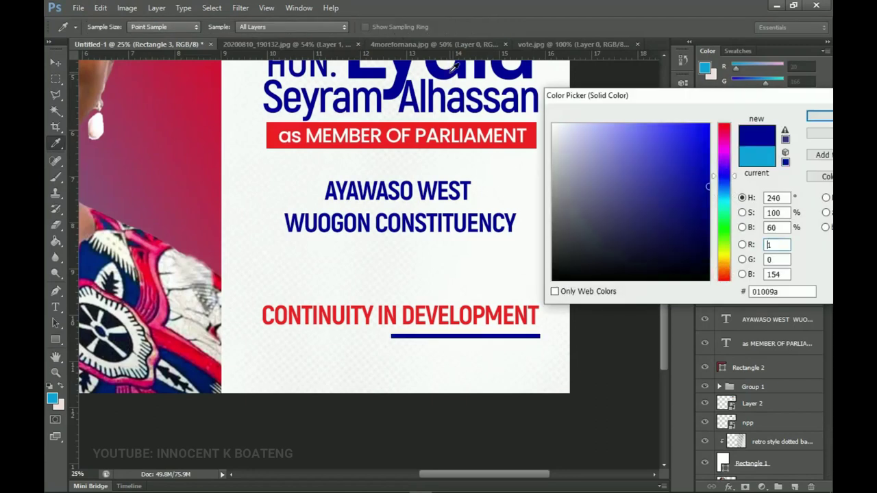
click(821, 117)
- Nudge the blue underline up and slightly left so it sits closer beneath the slogan's last word
key(v)
key(Up)
key(Up)
key(Up)
key(Up)
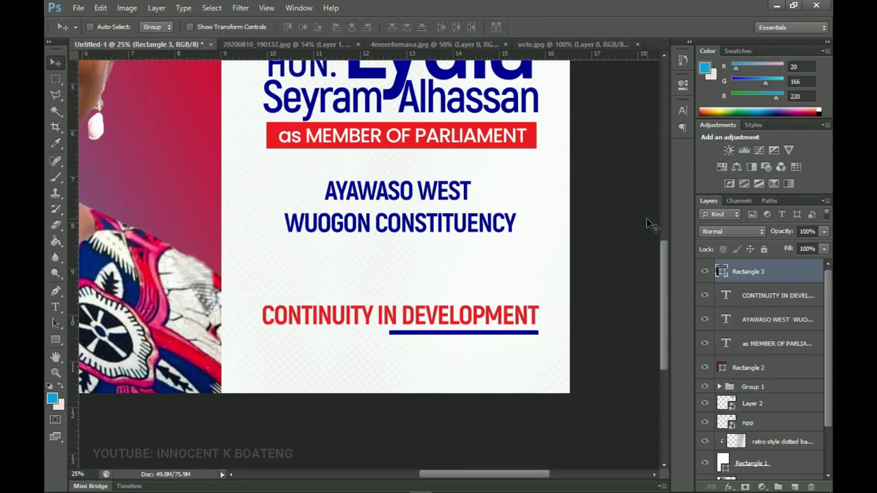
key(Up)
key(Left)
key(Left)
key(Left)
key(Up)
key(Up)
key(Up)
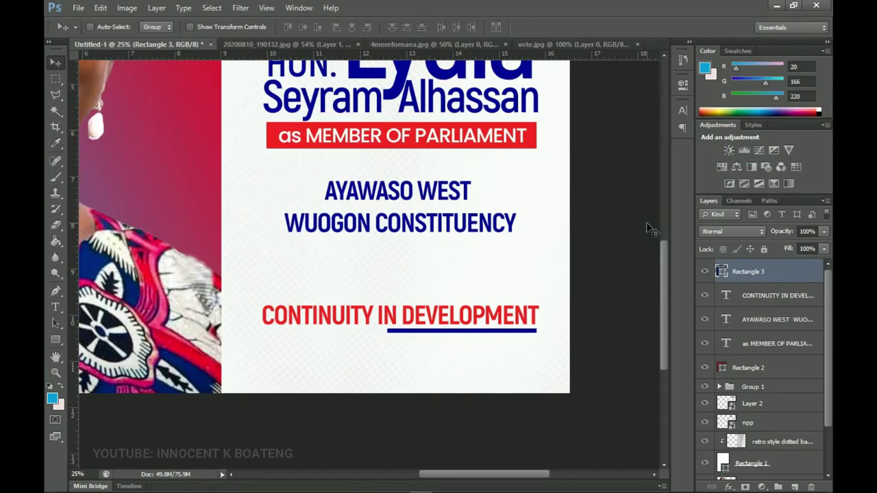
- Select the constituency text and move it down to even the spacing between the red bar and the slogan
alt+click(642, 231)
click(552, 335)
click(510, 269)
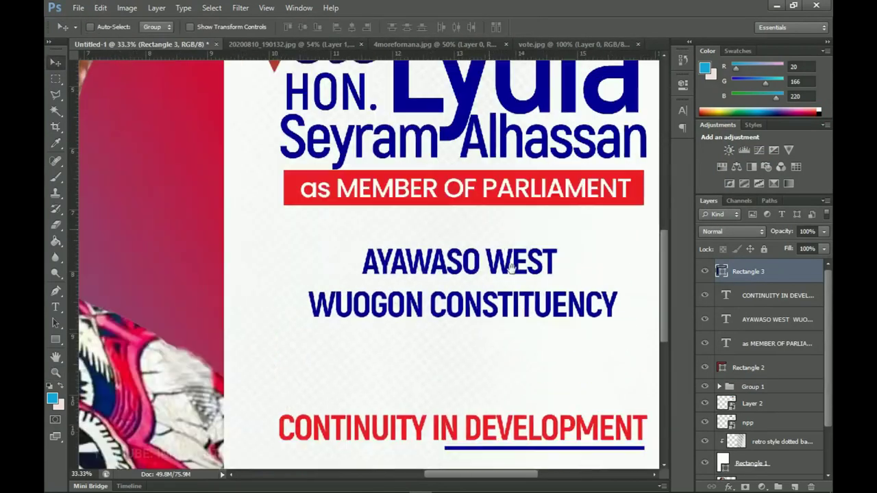
drag(510, 270, 483, 192)
right_click(490, 218)
click(498, 224)
drag(498, 224, 480, 253)
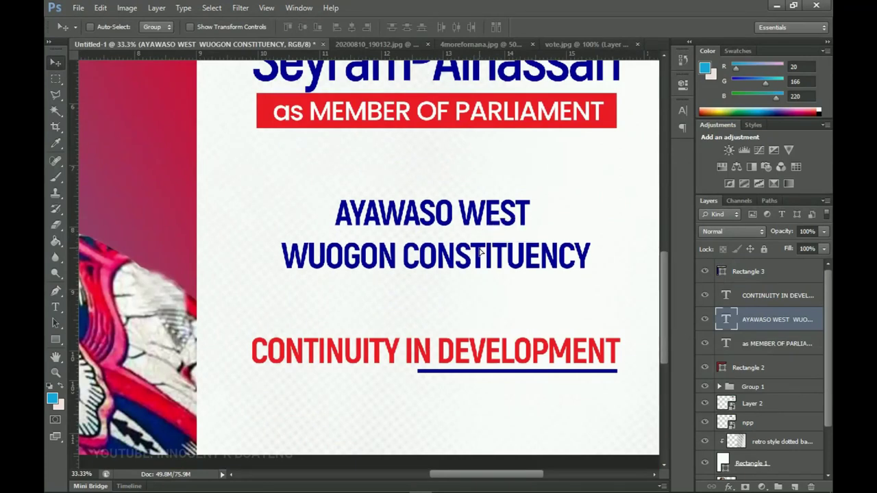
- Examine the whole flyer to check the overall layout and the spacing of the text blocks
key(z)
alt+click(524, 331)
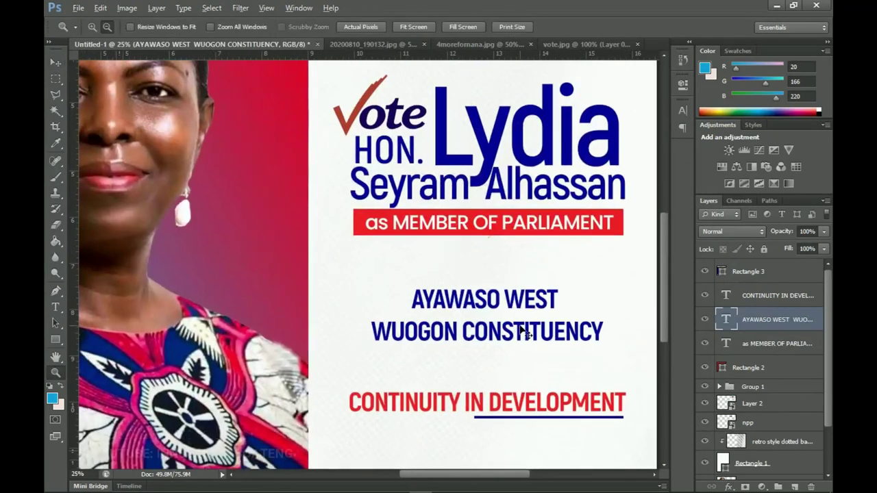
alt+click(525, 332)
alt+click(520, 323)
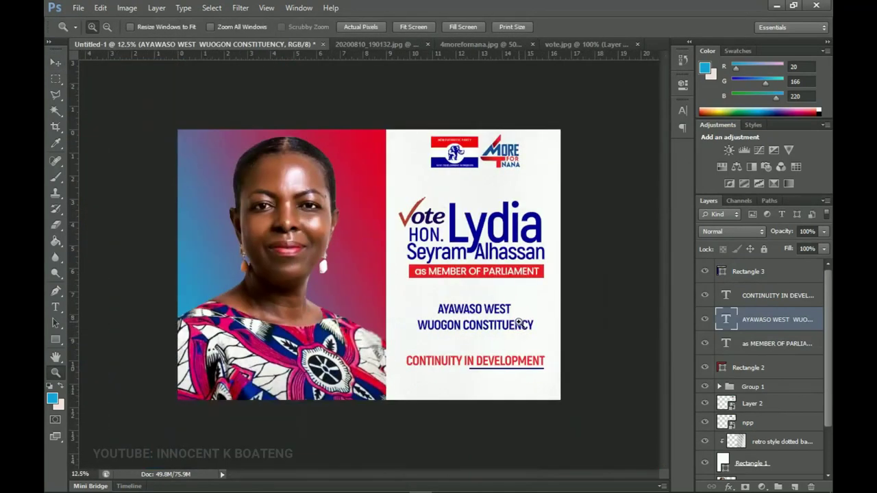
key(v)
key(ctrl+0)
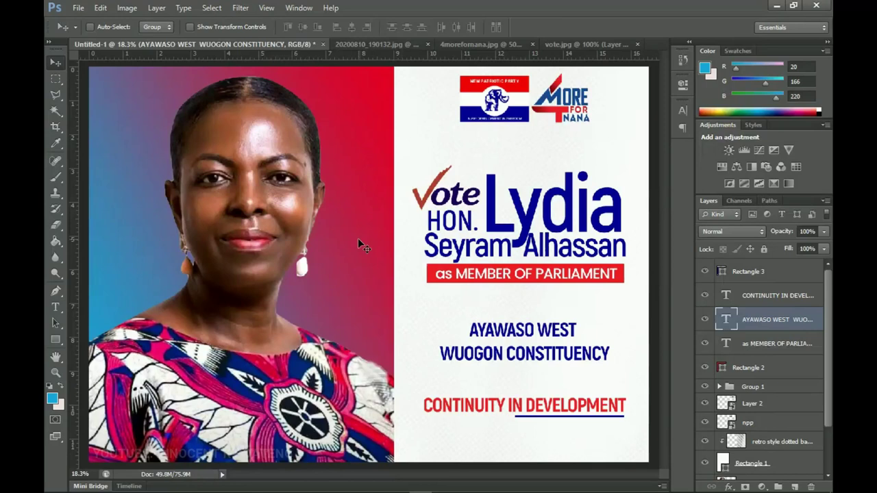
key(ctrl+minus)
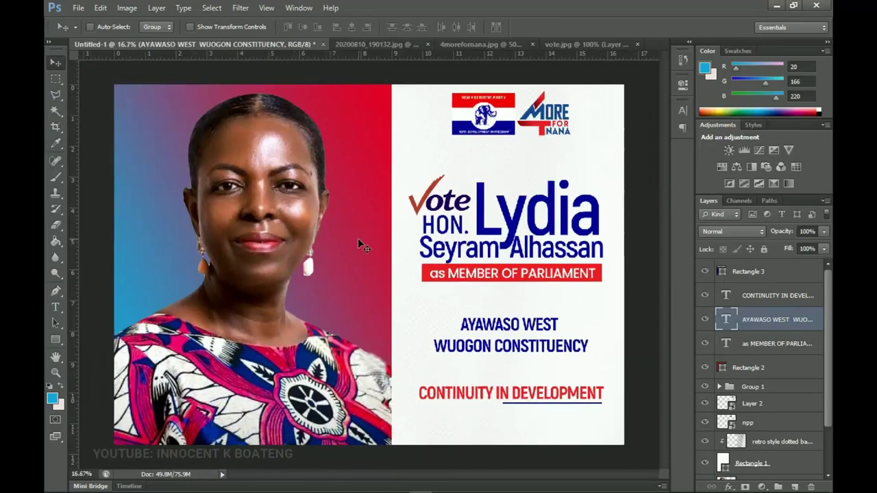